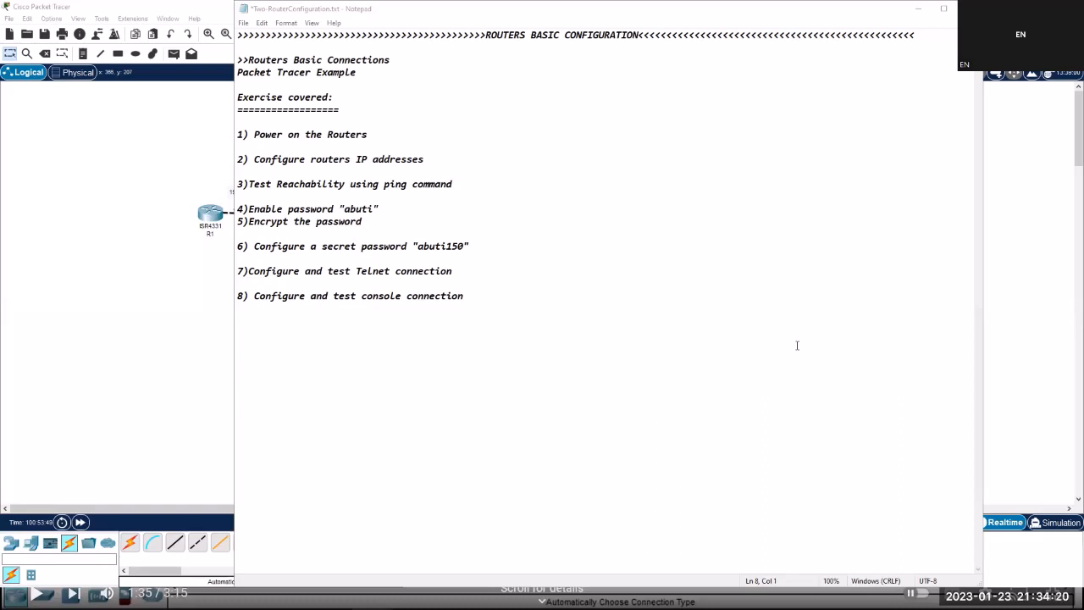
# Minimise the Notepad exercise notes to reveal the R1–R2 router topology.
pyautogui.click(921, 10)
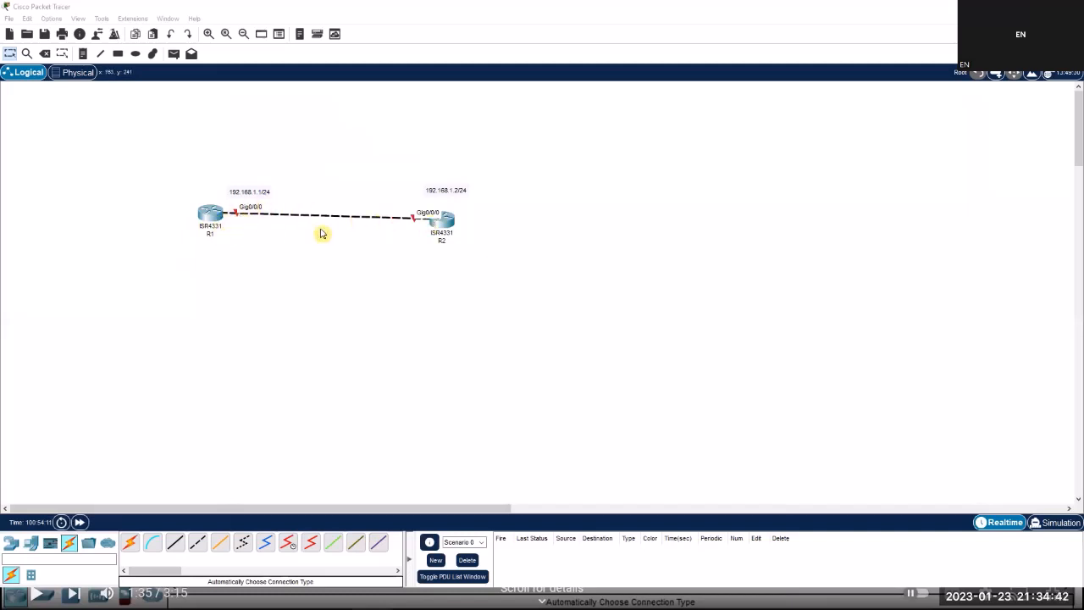
# Open R1's CLI, enter privileged mode with enable, and briefly check its Physical view.
pyautogui.click(210, 218)
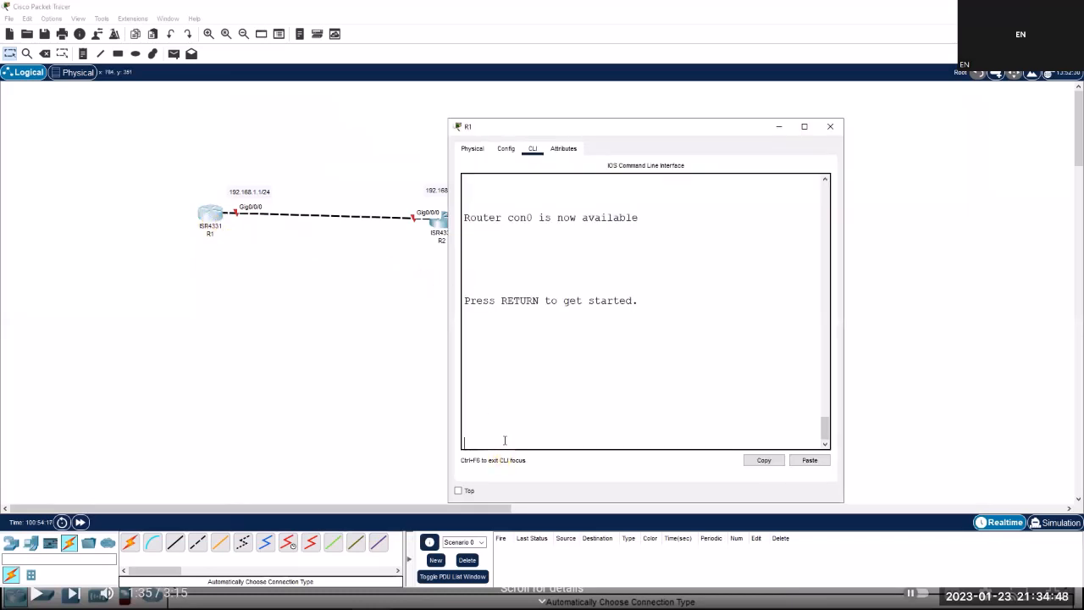
pyautogui.press('Return')
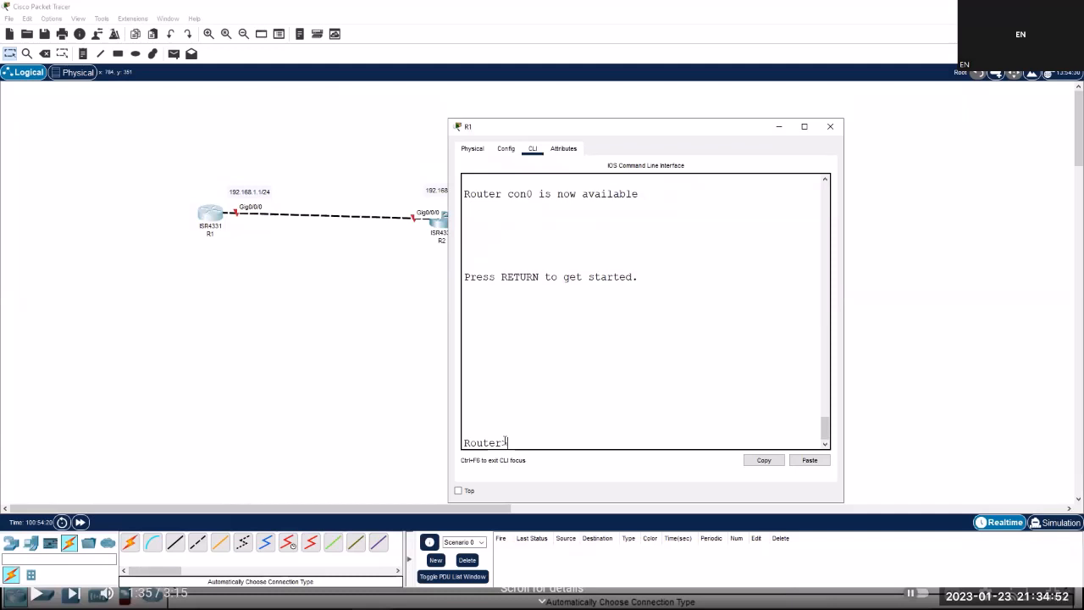
pyautogui.write('en')
pyautogui.press('Return')
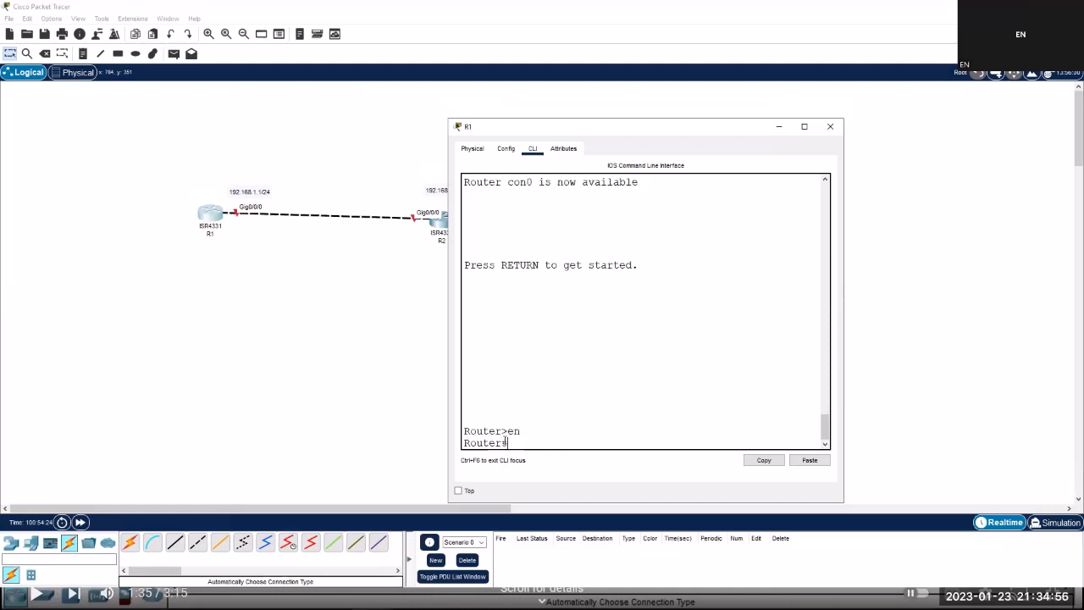
pyautogui.write('conf')
pyautogui.press('BackSpace')
pyautogui.press('BackSpace')
pyautogui.press('BackSpace')
pyautogui.press('BackSpace')
pyautogui.write('con')
pyautogui.click(480, 153)
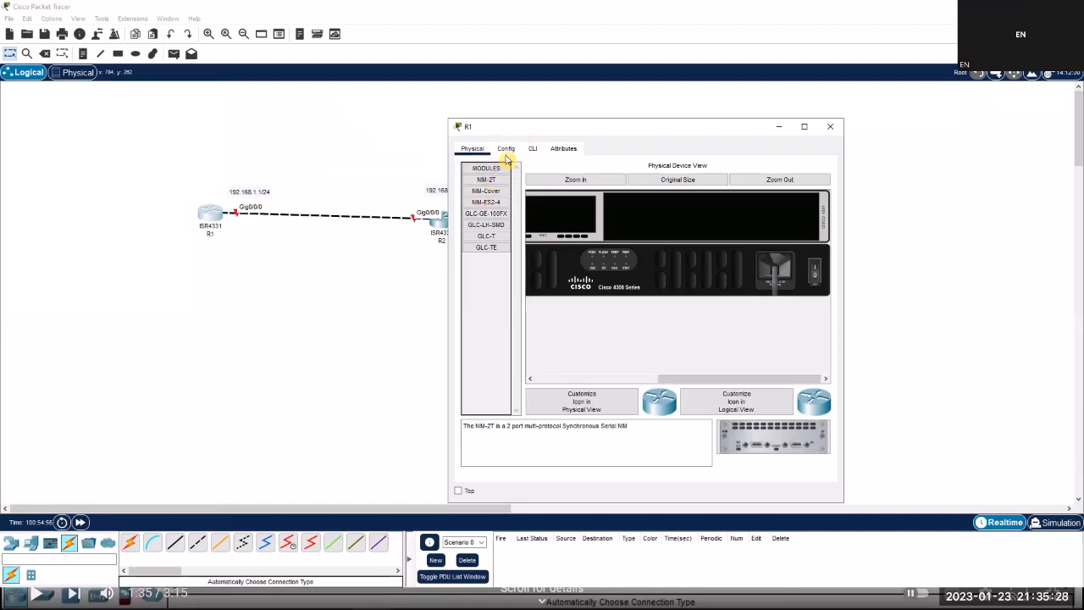
pyautogui.click(533, 149)
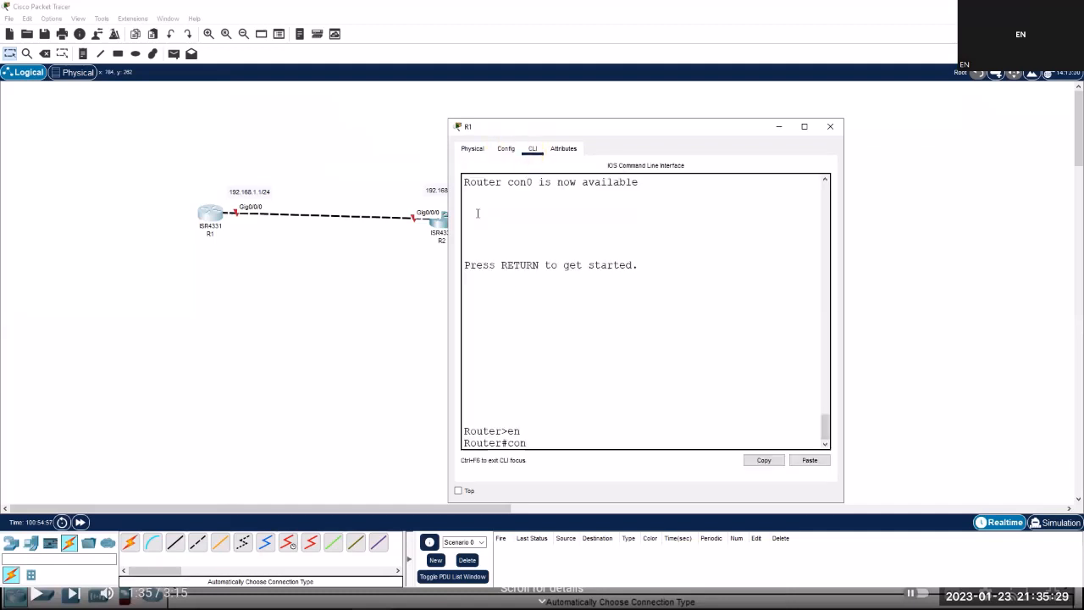
pyautogui.doubleClick(551, 442)
pyautogui.click(551, 442)
# Enter configure terminal, set the hostname to R1, and close R1's window.
pyautogui.write('fig t')
pyautogui.press('Tab')
pyautogui.press('Return')
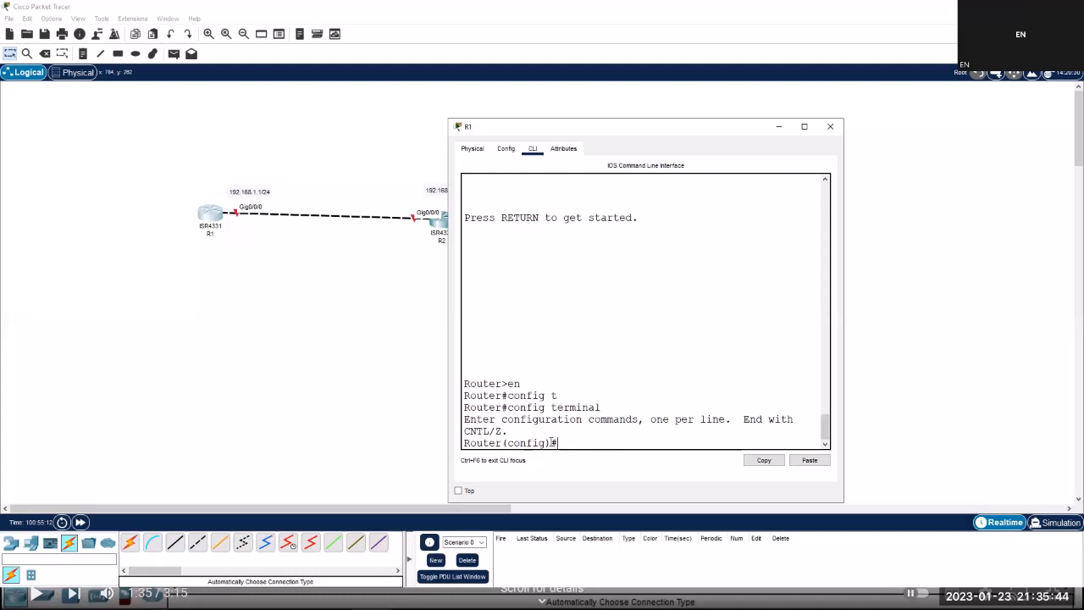
pyautogui.write('hostname R1')
pyautogui.press('Return')
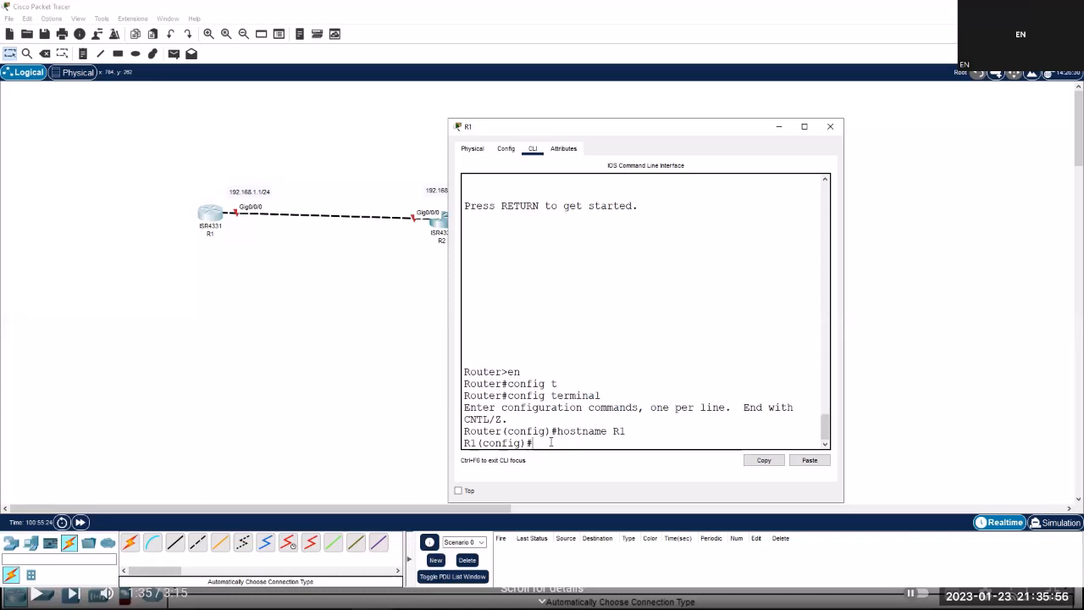
pyautogui.click(779, 126)
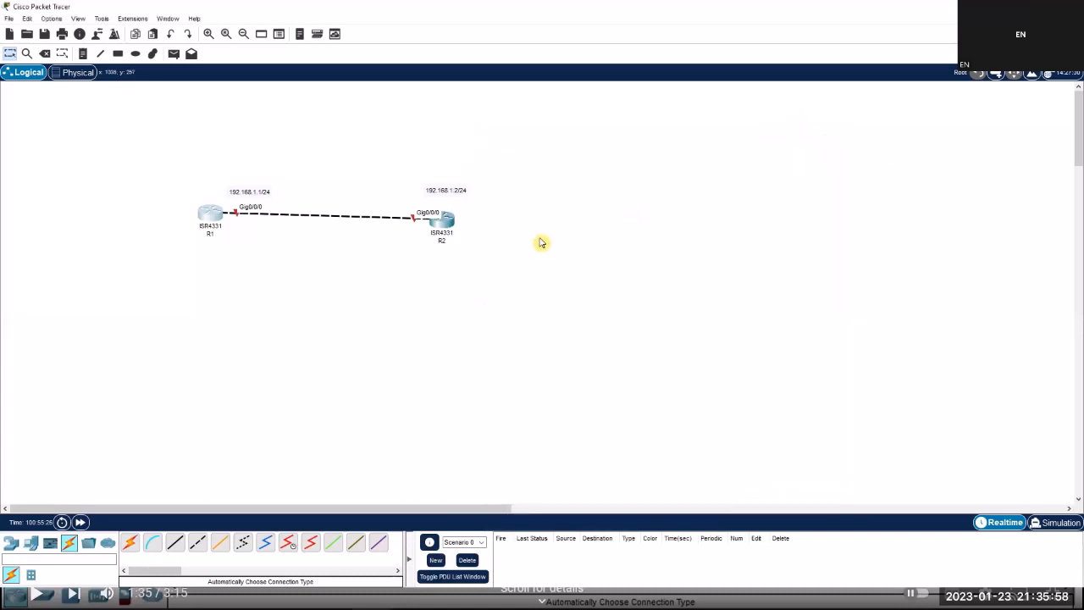
# Open R2's CLI and enter privileged mode with enable.
pyautogui.click(442, 227)
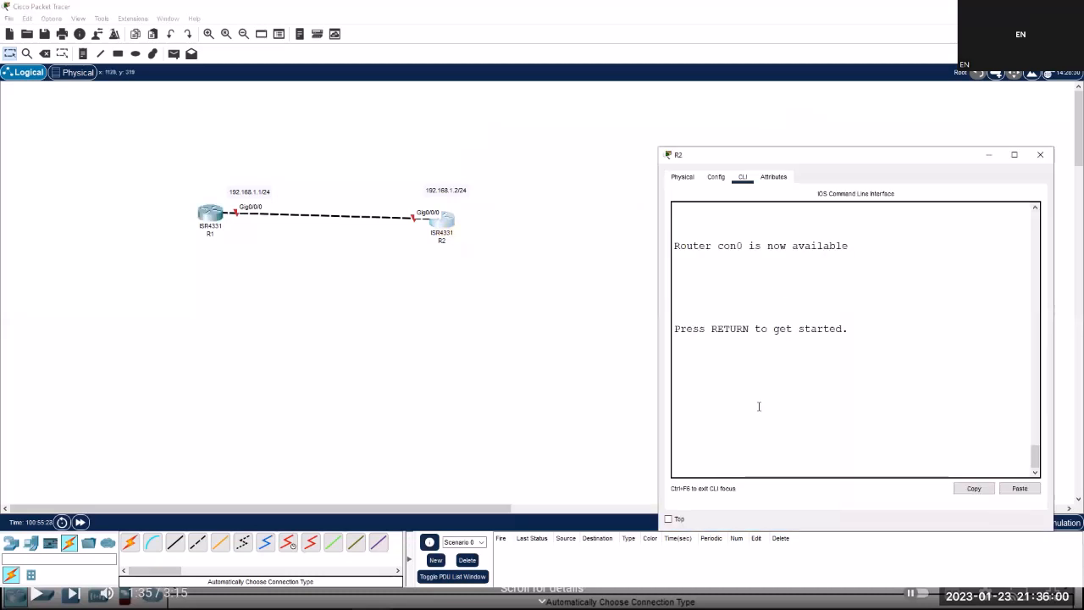
pyautogui.press('Return')
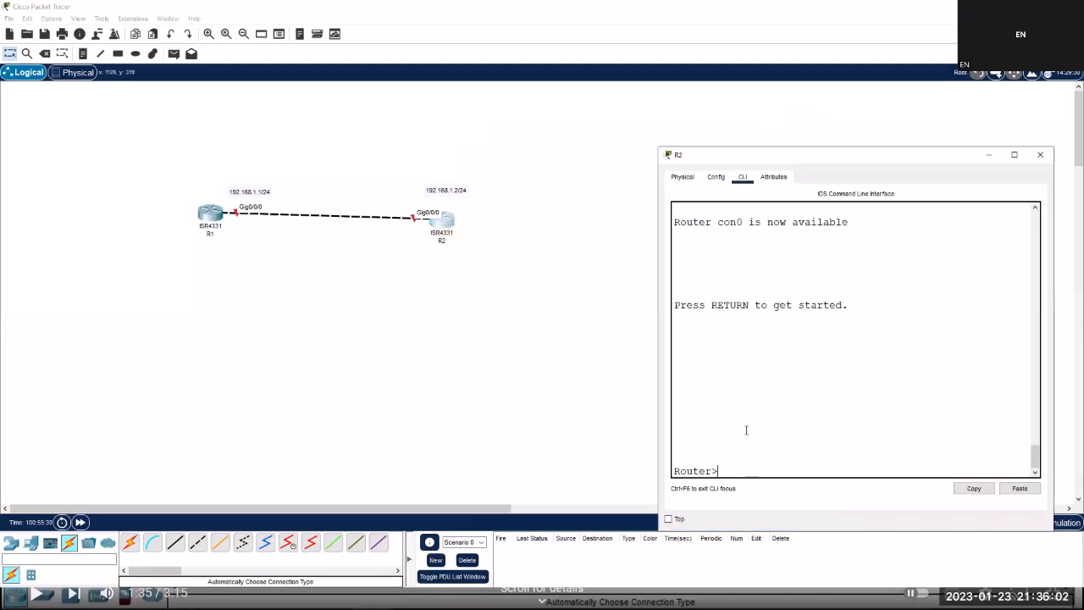
pyautogui.write('en')
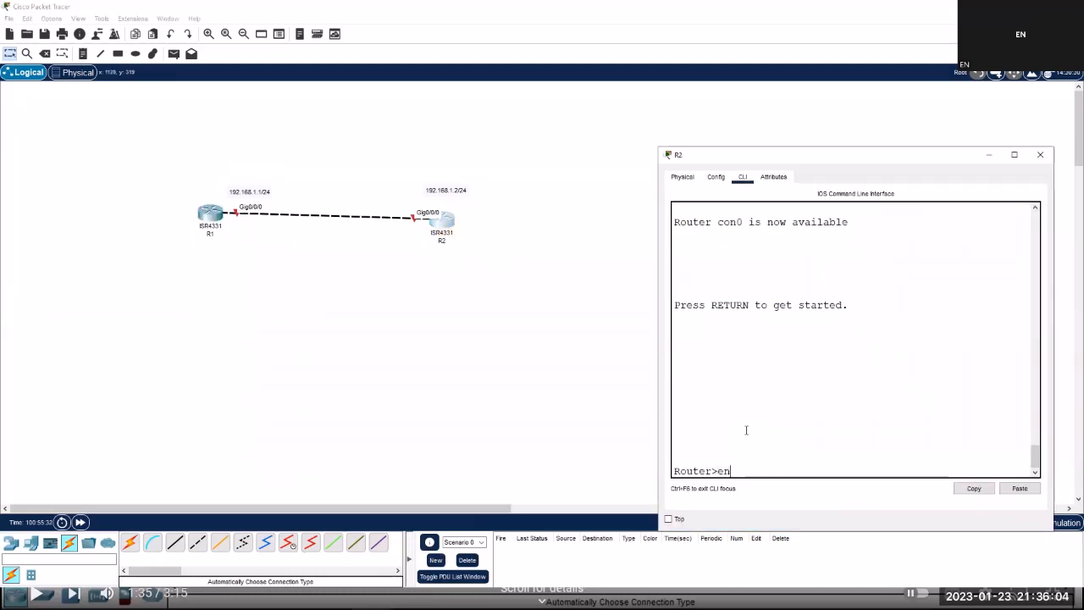
pyautogui.write('a')
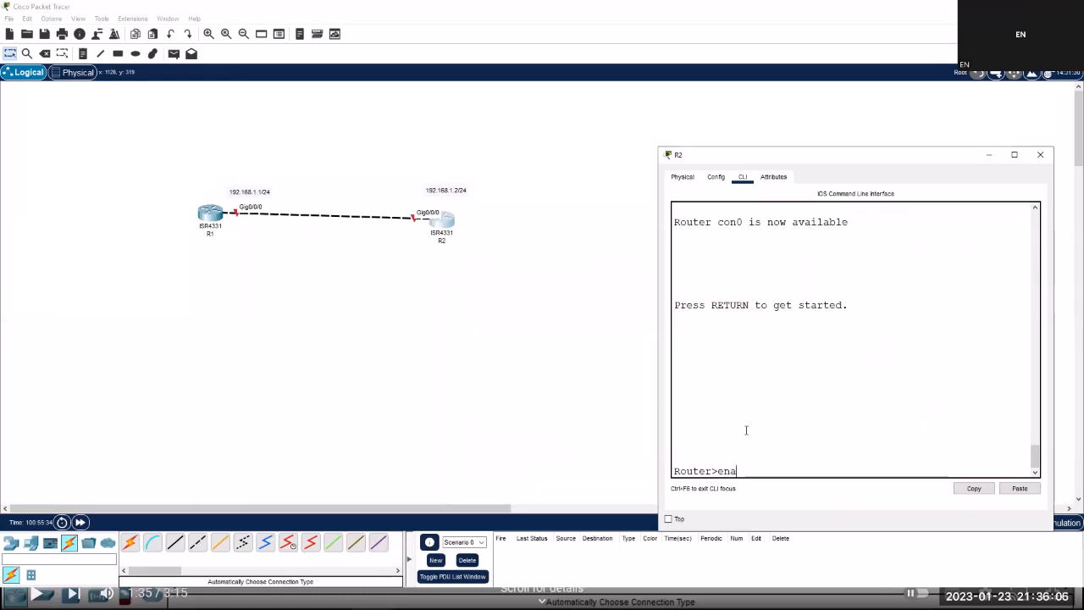
pyautogui.press('Tab')
pyautogui.press('Return')
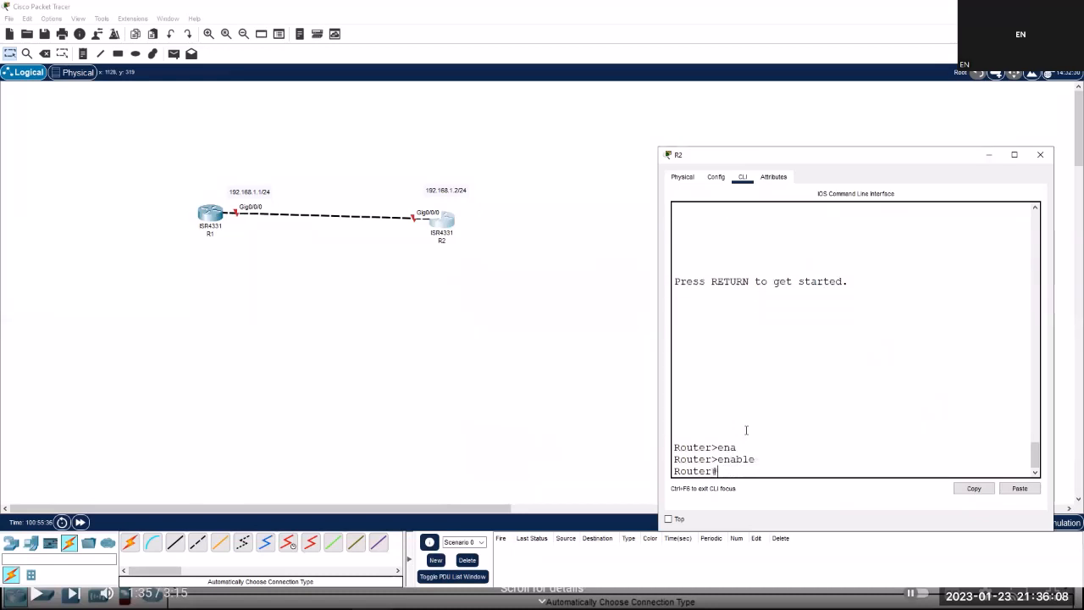
# Enter configure terminal on R2 and set its hostname to R2.
pyautogui.write('conf')
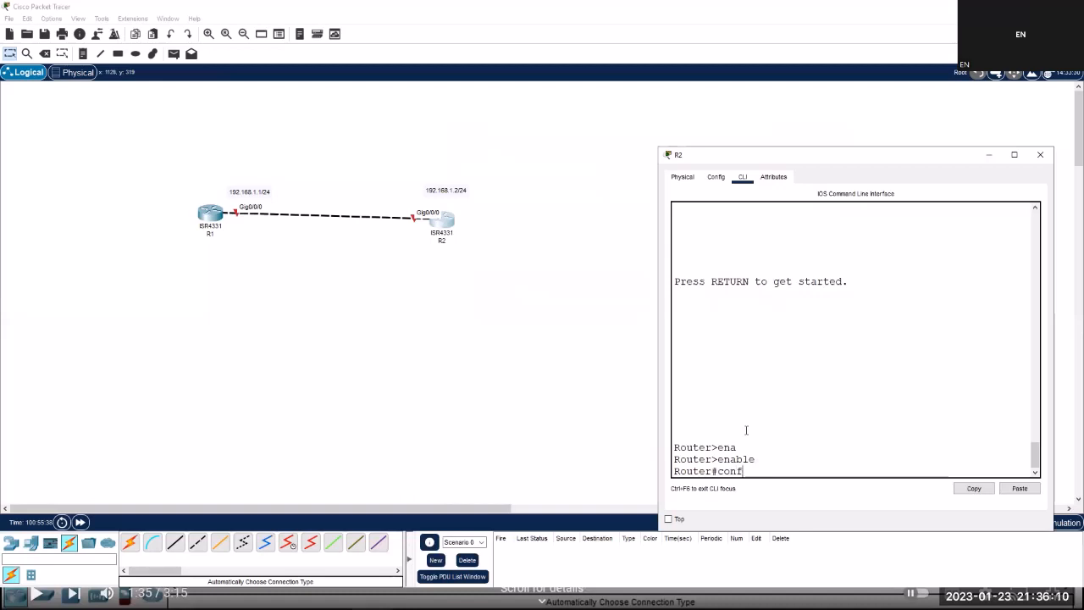
pyautogui.write('ig t')
pyautogui.press('Tab')
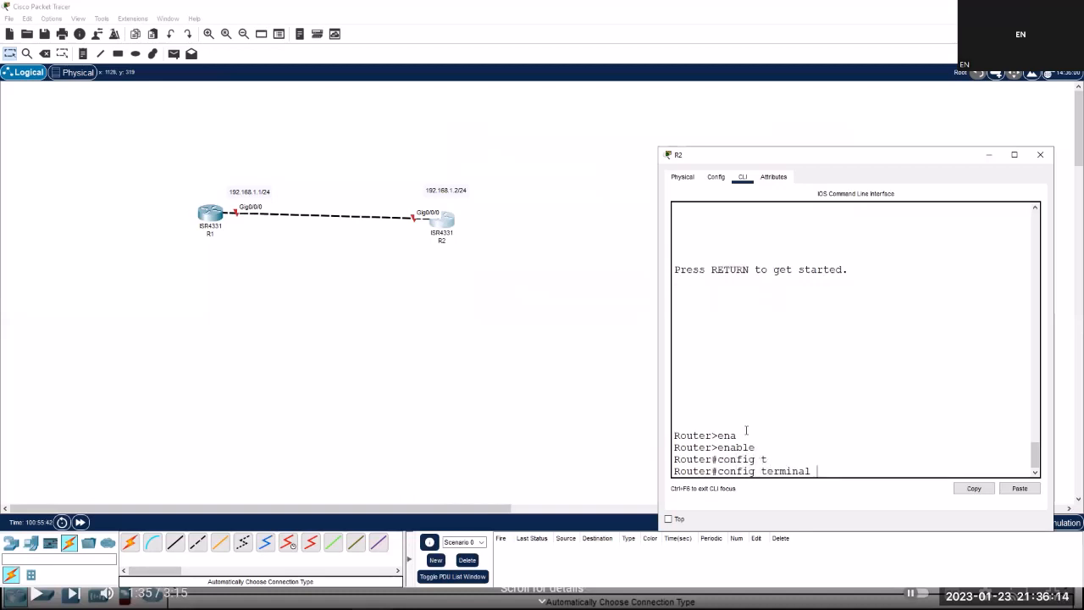
pyautogui.press('Return')
pyautogui.write('hos')
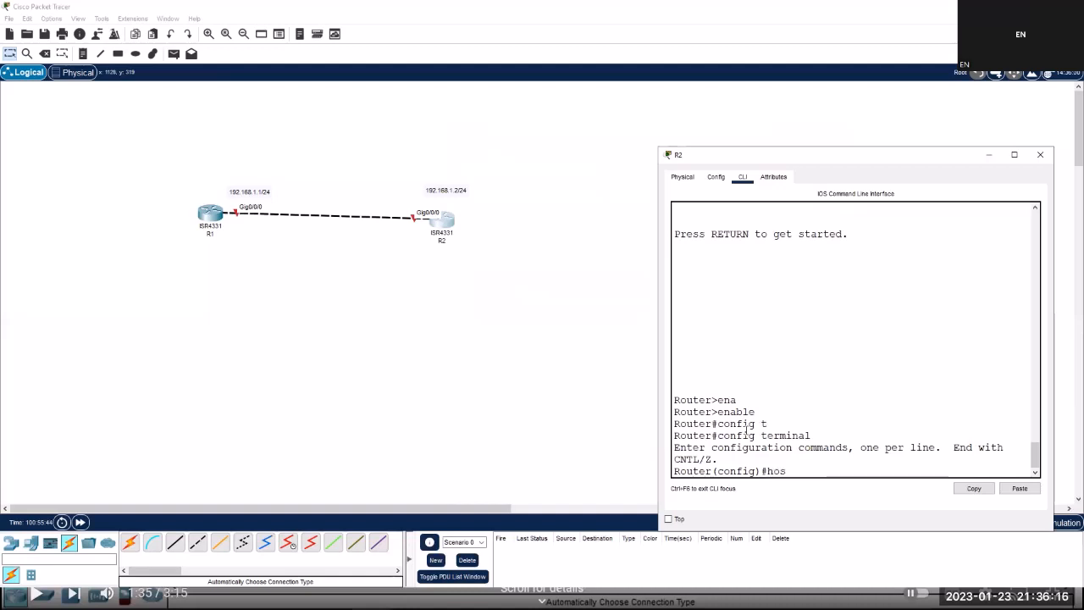
pyautogui.write('tn')
pyautogui.press('Tab')
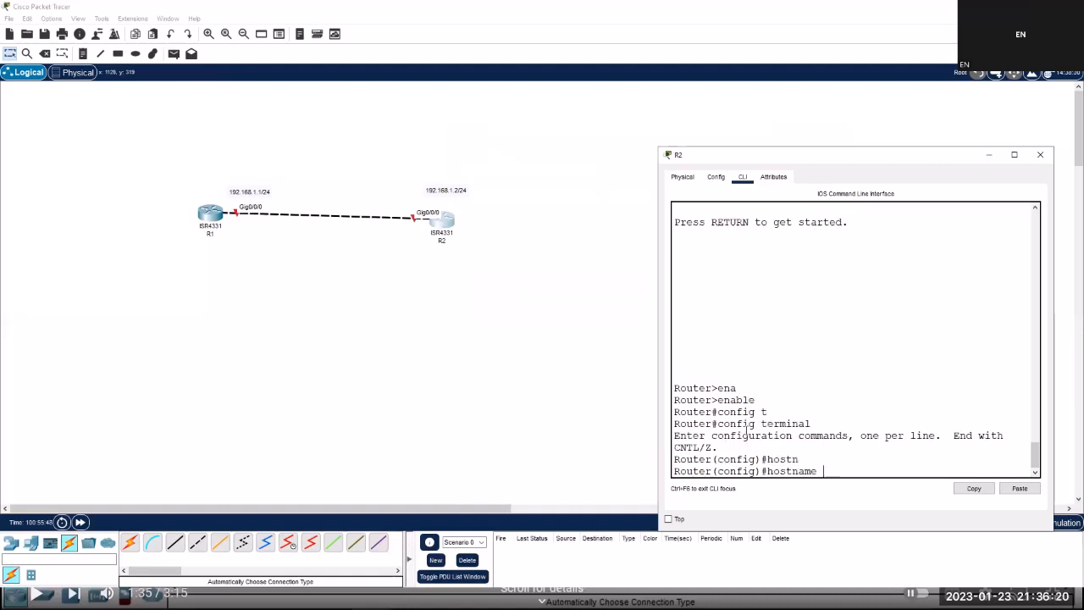
pyautogui.write('R2')
pyautogui.press('Return')
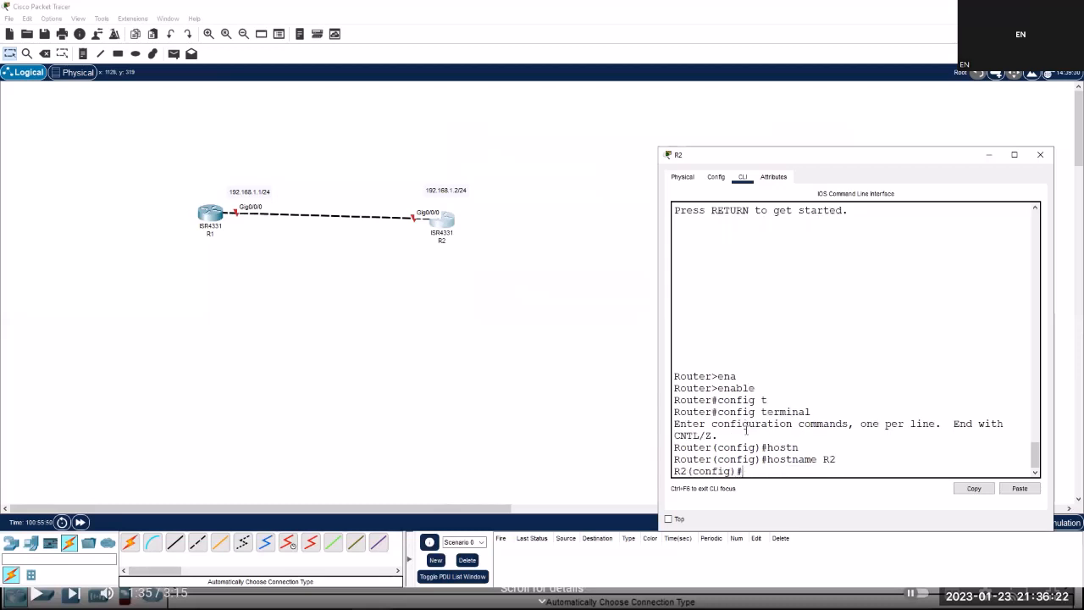
pyautogui.press('Return')
pyautogui.press('Return')
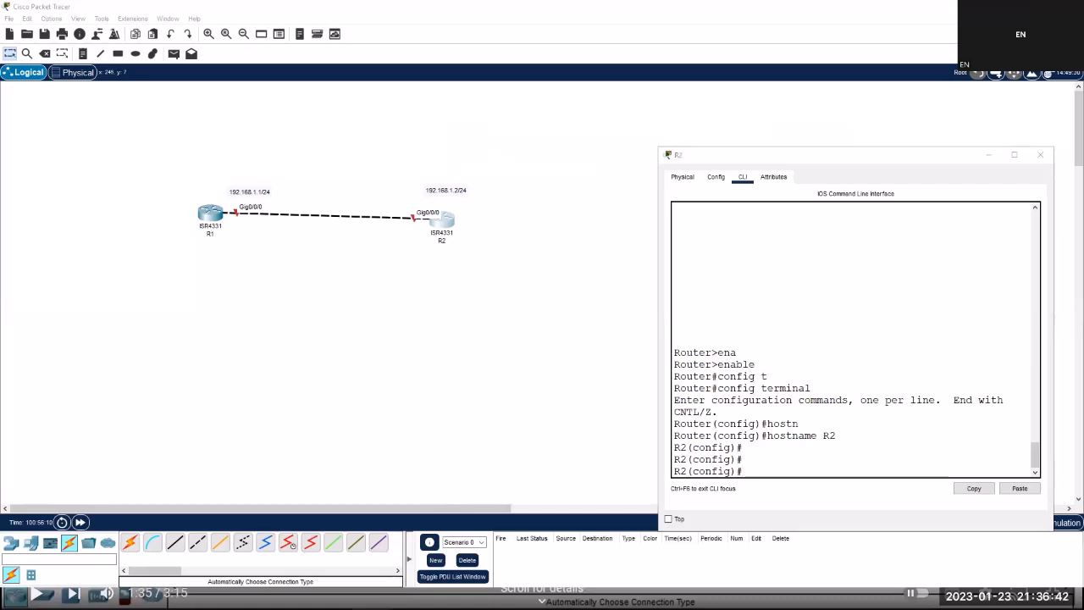
pyautogui.click(765, 599)
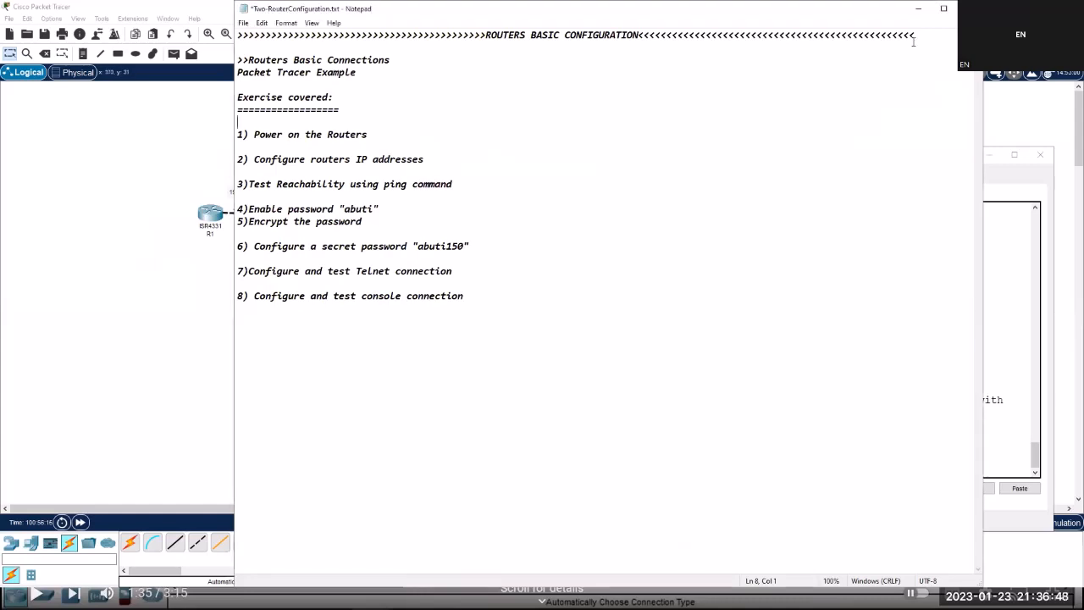
pyautogui.click(918, 9)
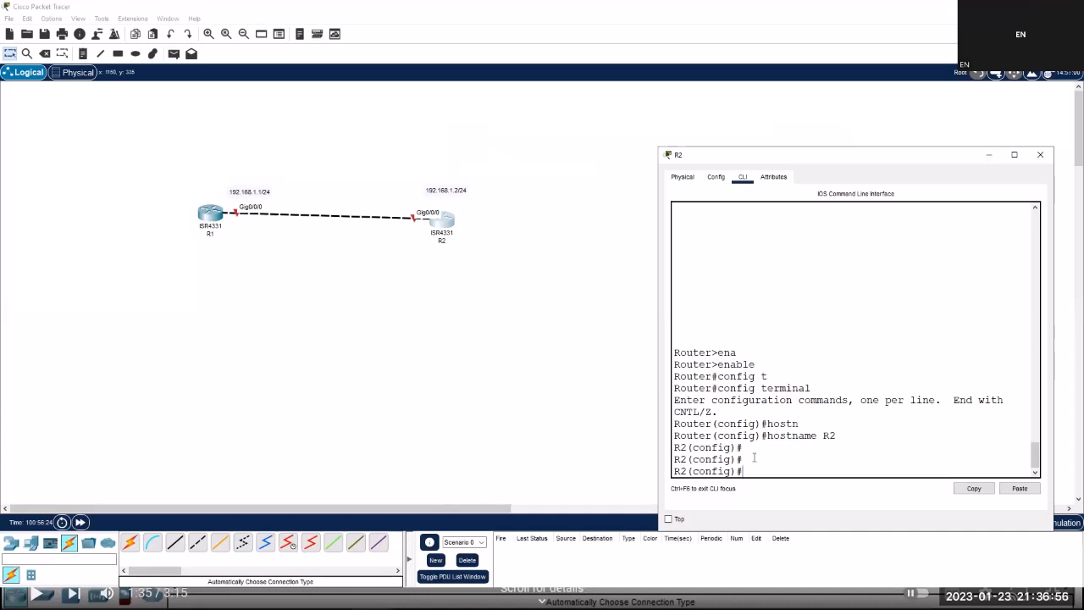
# Enter interface GigabitEthernet0/0/0 configuration on R2.
pyautogui.write('int')
pyautogui.press('Tab')
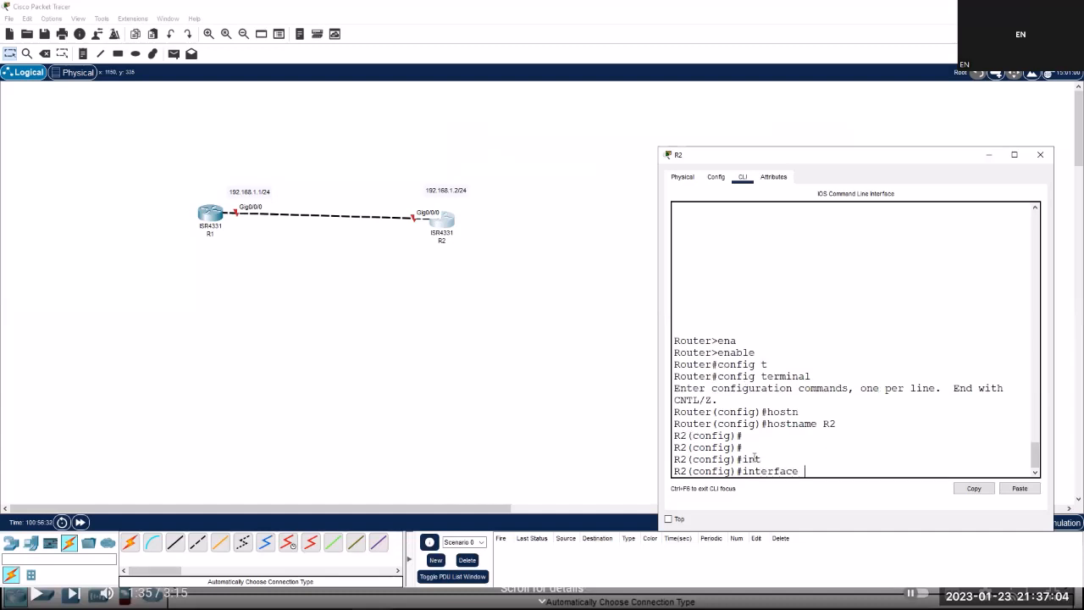
pyautogui.write('g')
pyautogui.press('Tab')
pyautogui.write('0/')
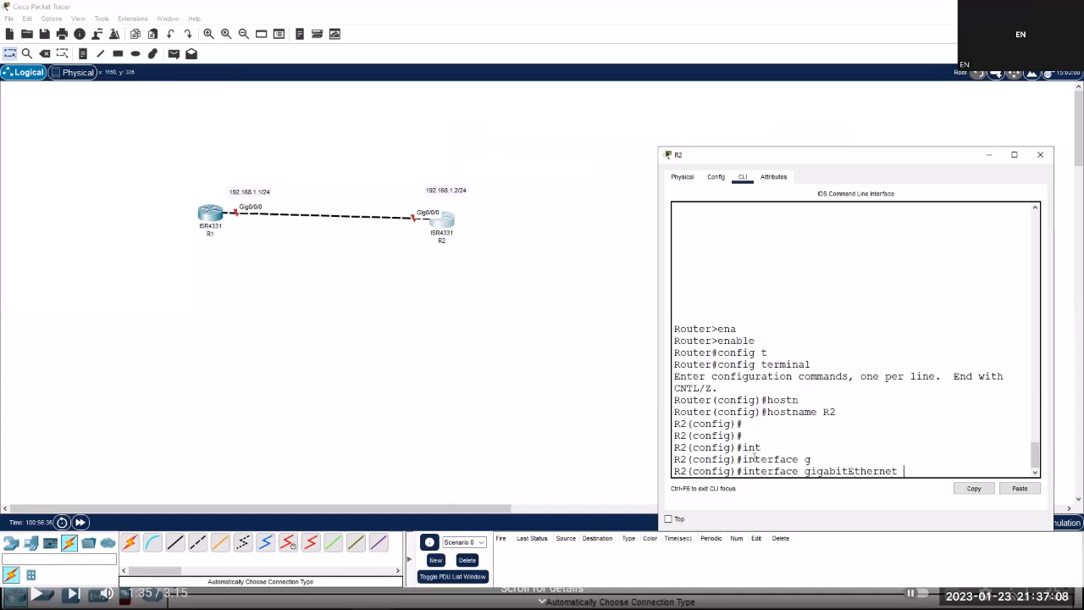
pyautogui.write('0/0')
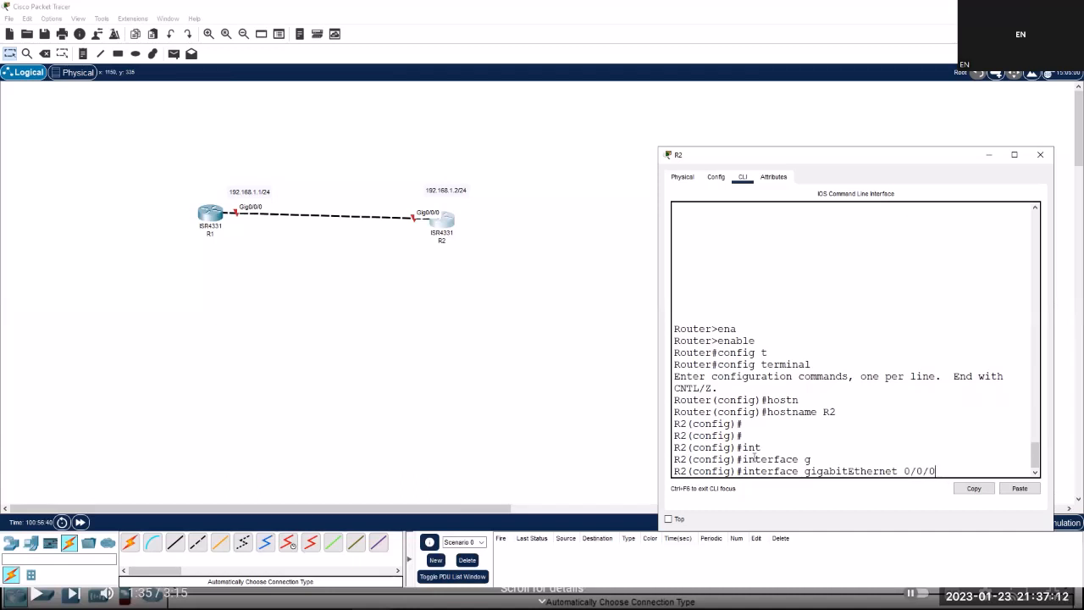
pyautogui.press('Return')
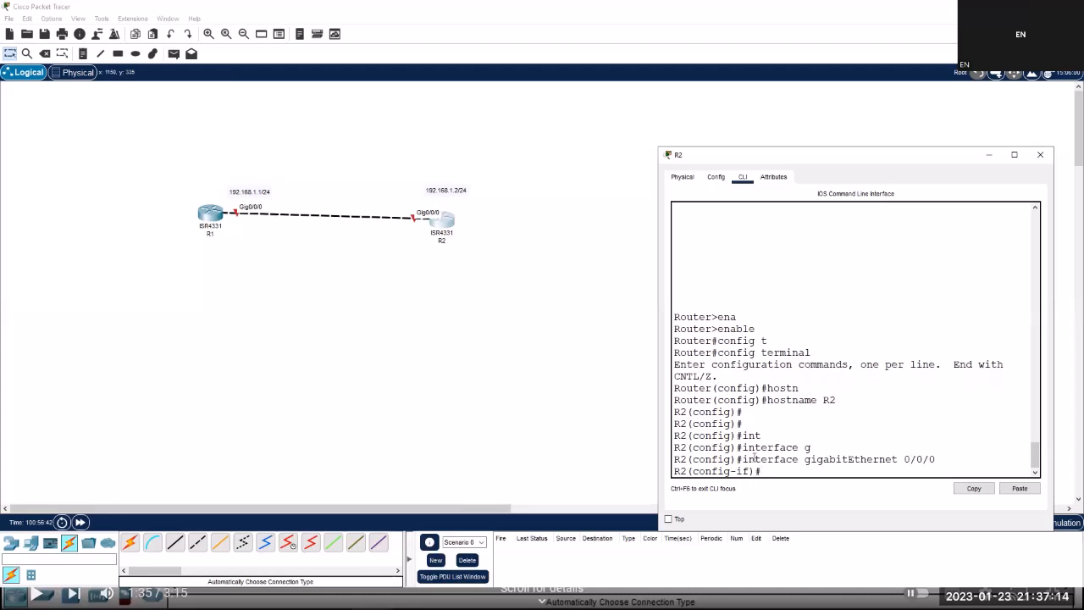
# Assign 192.168.1.2 255.255.255.0 to the interface and enable it with no shutdown.
pyautogui.write('ip addr')
pyautogui.press('Tab')
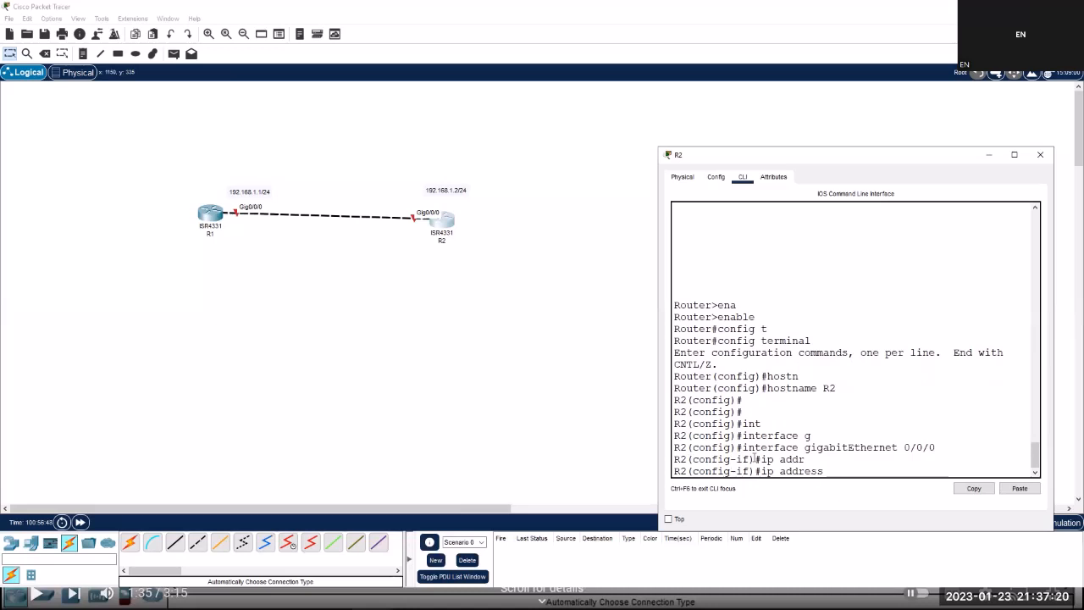
pyautogui.write('192.168')
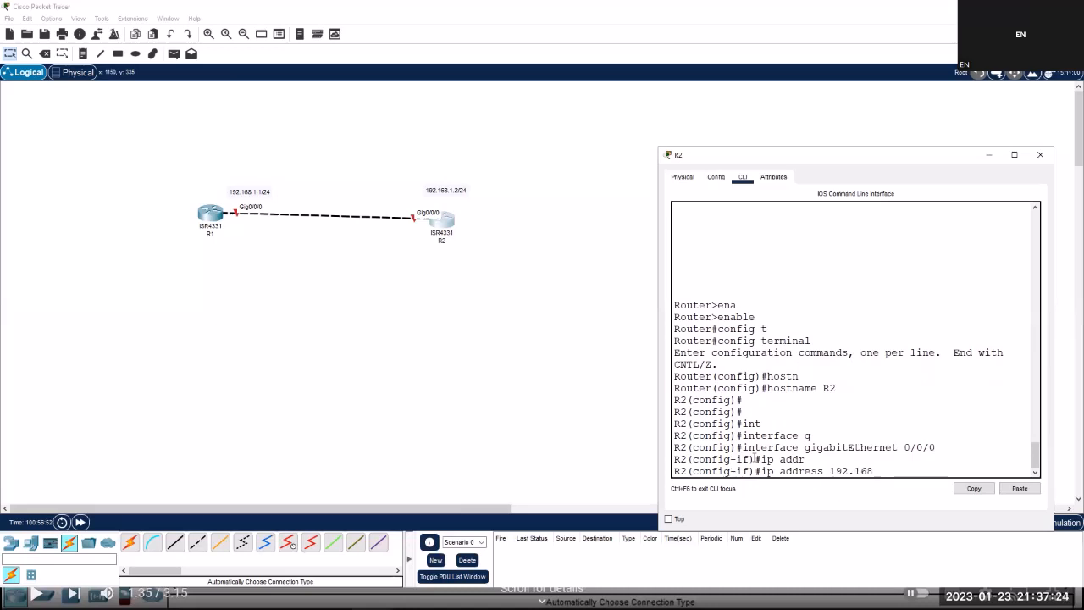
pyautogui.write('.1.2 255.255.255')
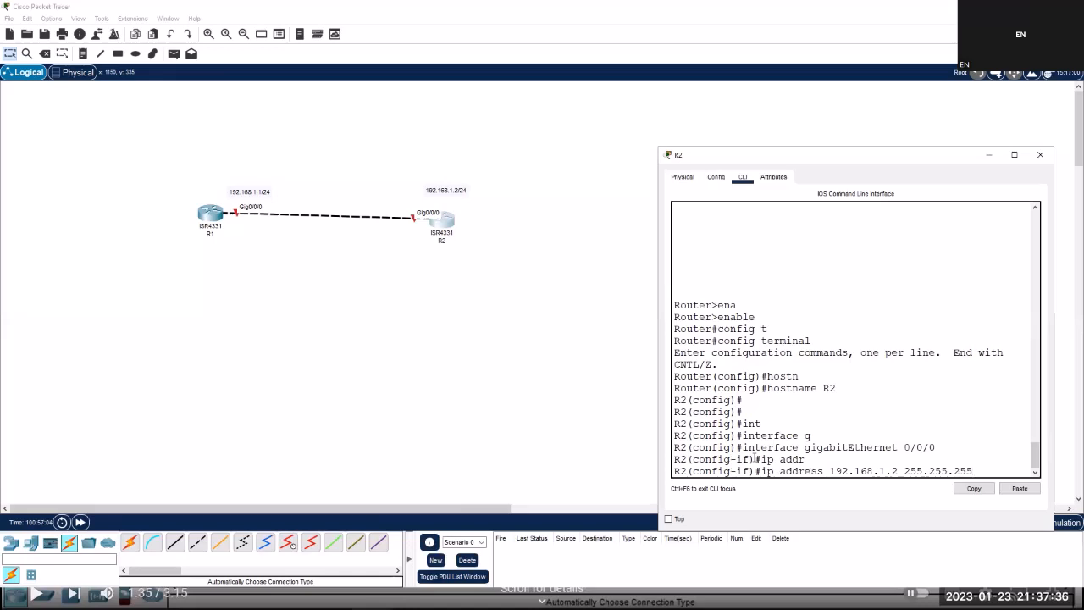
pyautogui.write('.0')
pyautogui.press('Return')
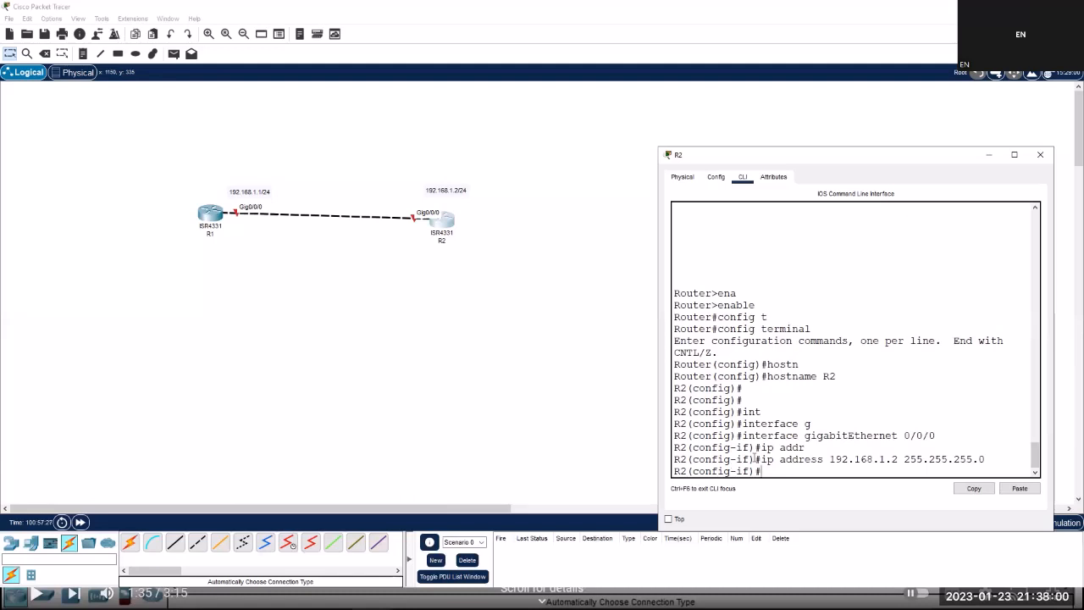
pyautogui.write('no shutdown')
pyautogui.press('Return')
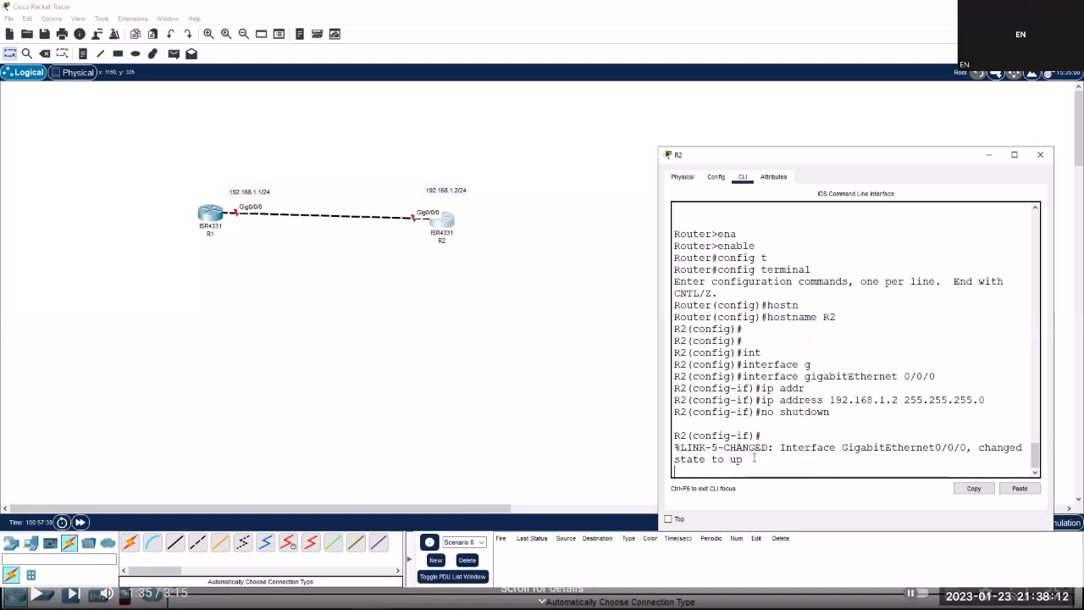
pyautogui.press('Return')
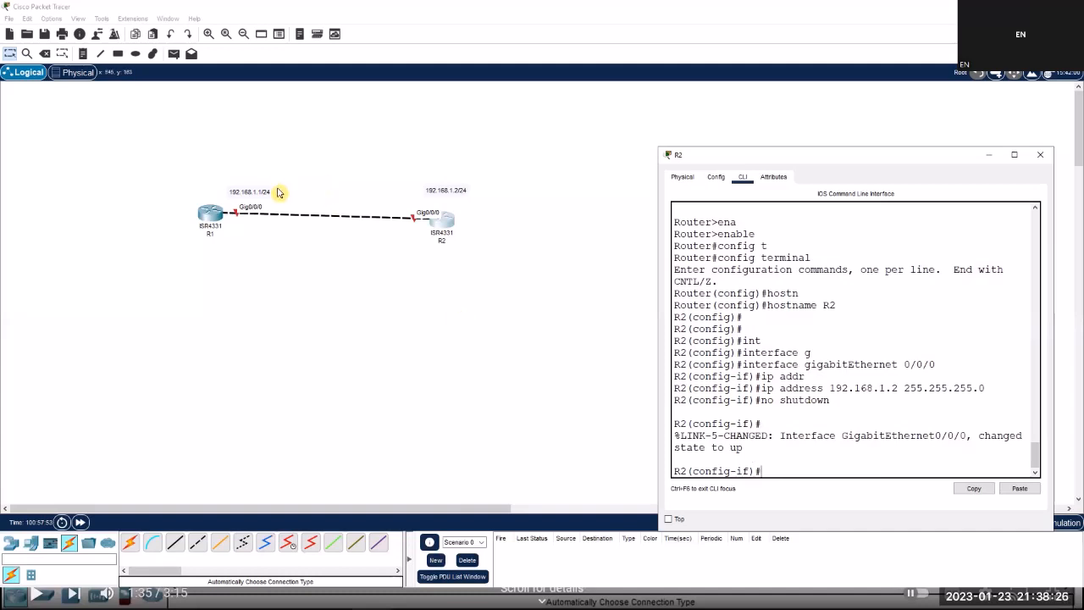
# Open R1's CLI and enter interface GigabitEthernet0/0/0 configuration.
pyautogui.click(212, 216)
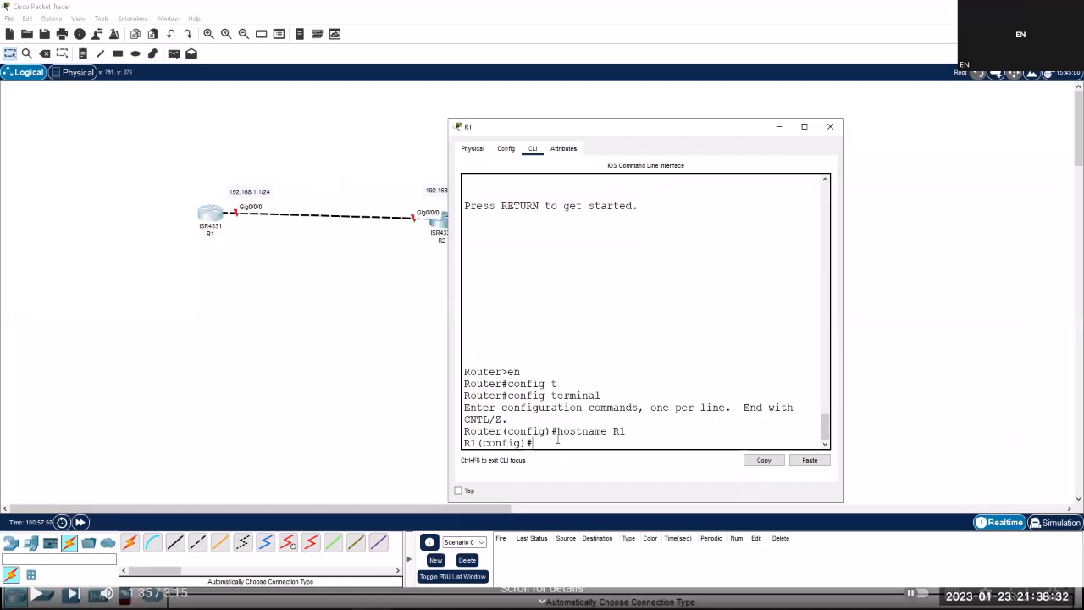
pyautogui.write('int')
pyautogui.press('Tab')
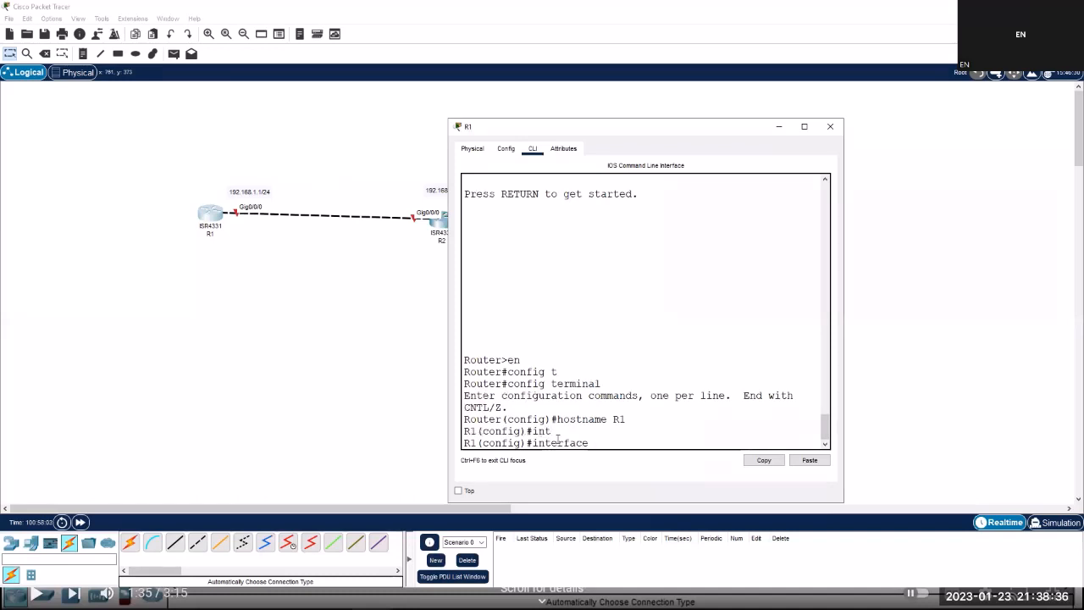
pyautogui.write('g')
pyautogui.press('Tab')
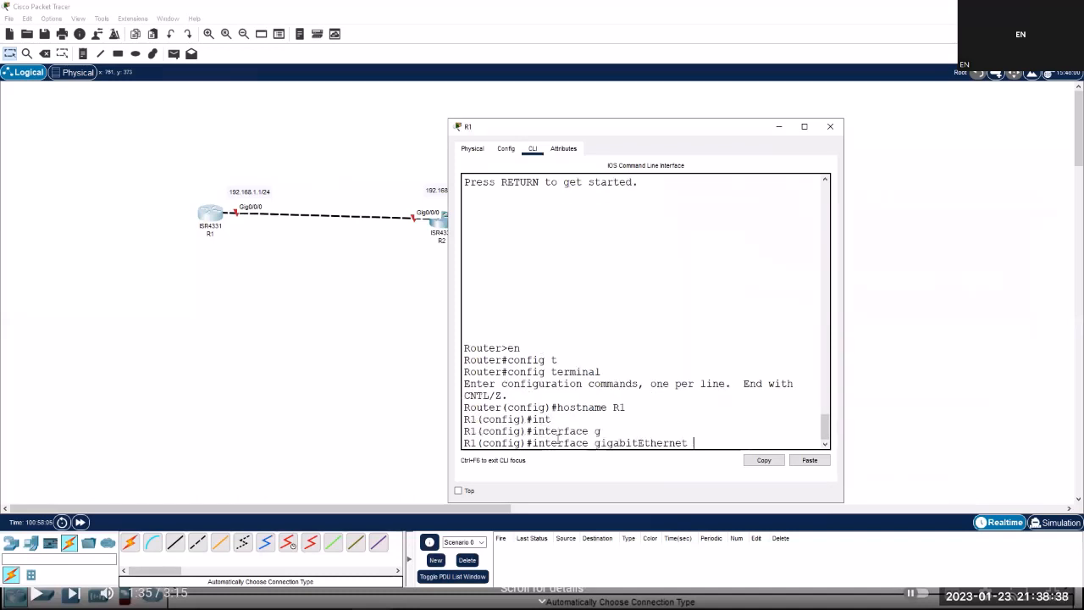
pyautogui.write('0/0/0')
pyautogui.press('Return')
# Assign 192.168.1.1 255.255.255.0 to R1's interface and enable it with no shutdown.
pyautogui.write('i')
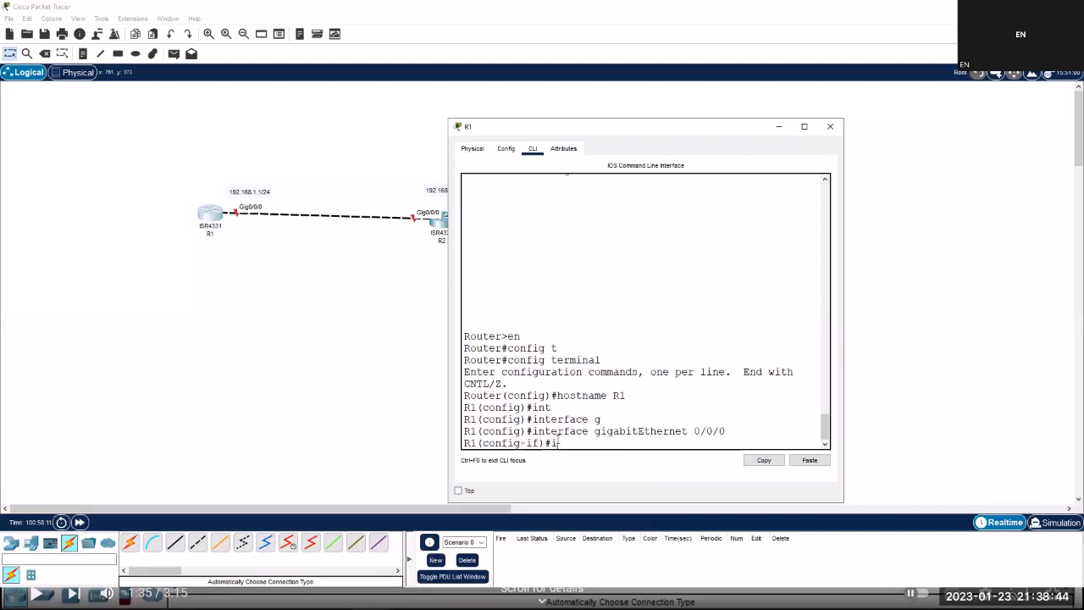
pyautogui.write('p add')
pyautogui.write('r')
pyautogui.press('Tab')
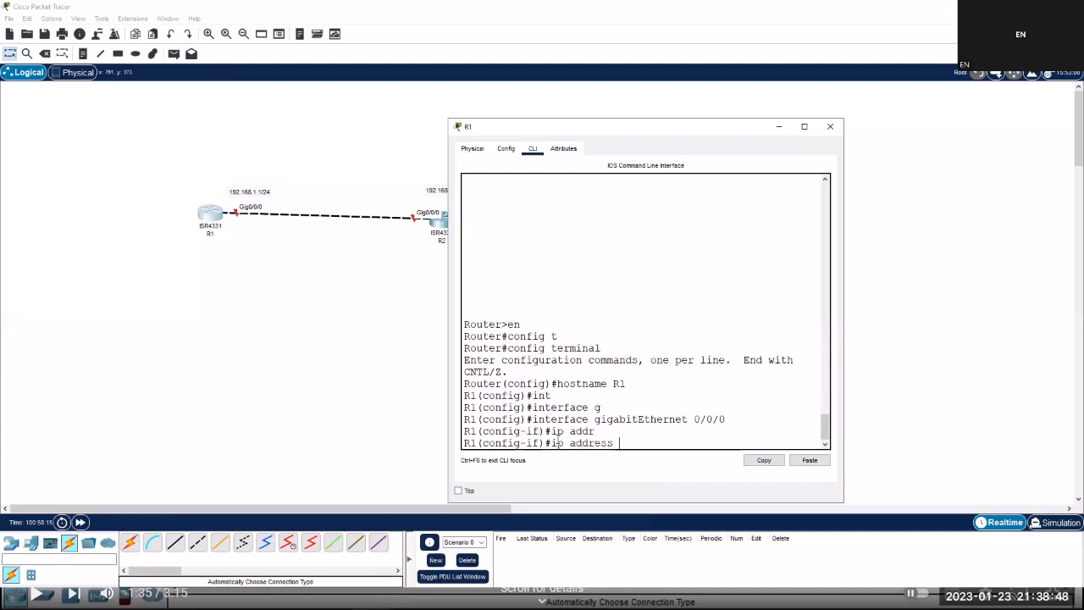
pyautogui.press('Return')
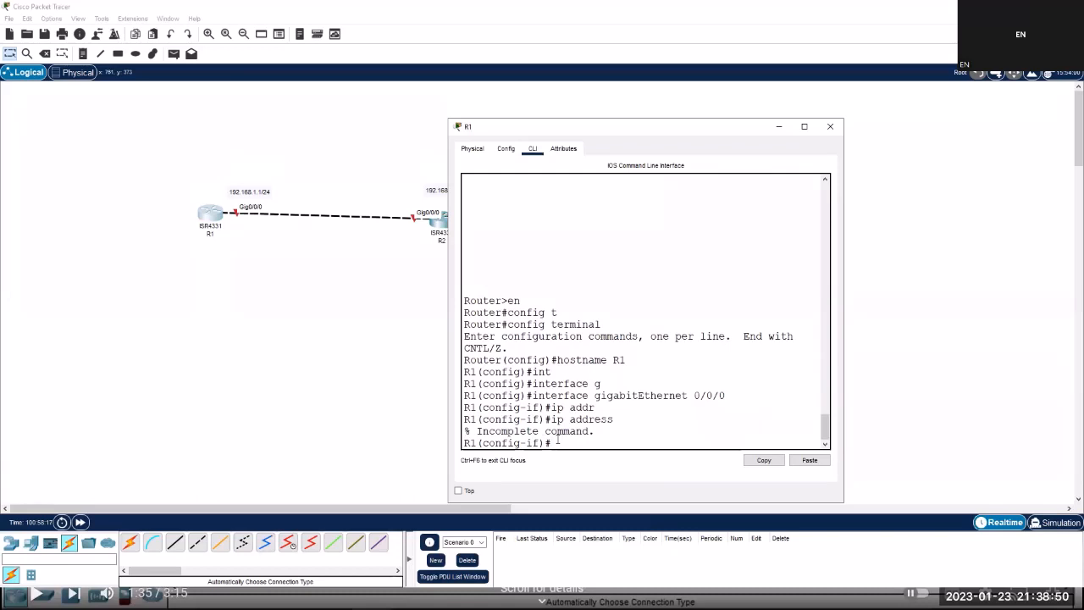
pyautogui.press('Up')
pyautogui.write('192.168.1.1')
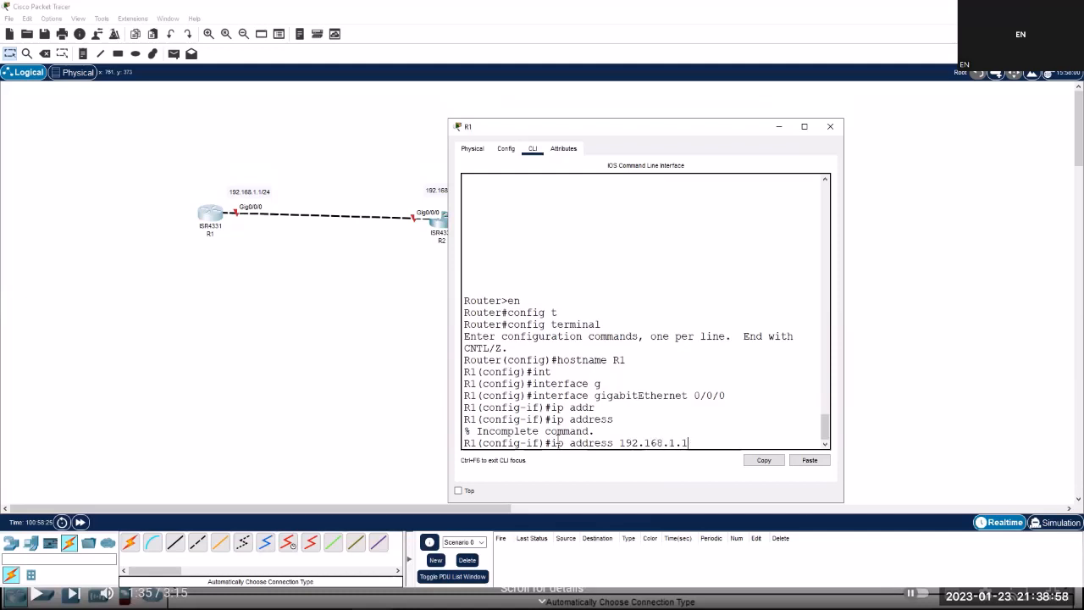
pyautogui.write(' 255.255.255.0')
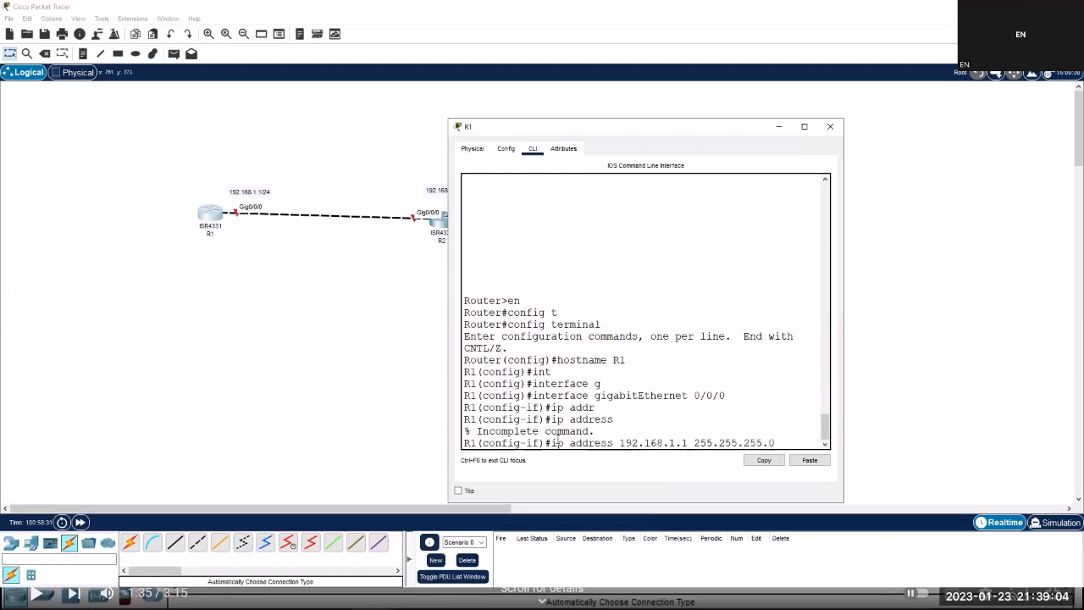
pyautogui.press('Return')
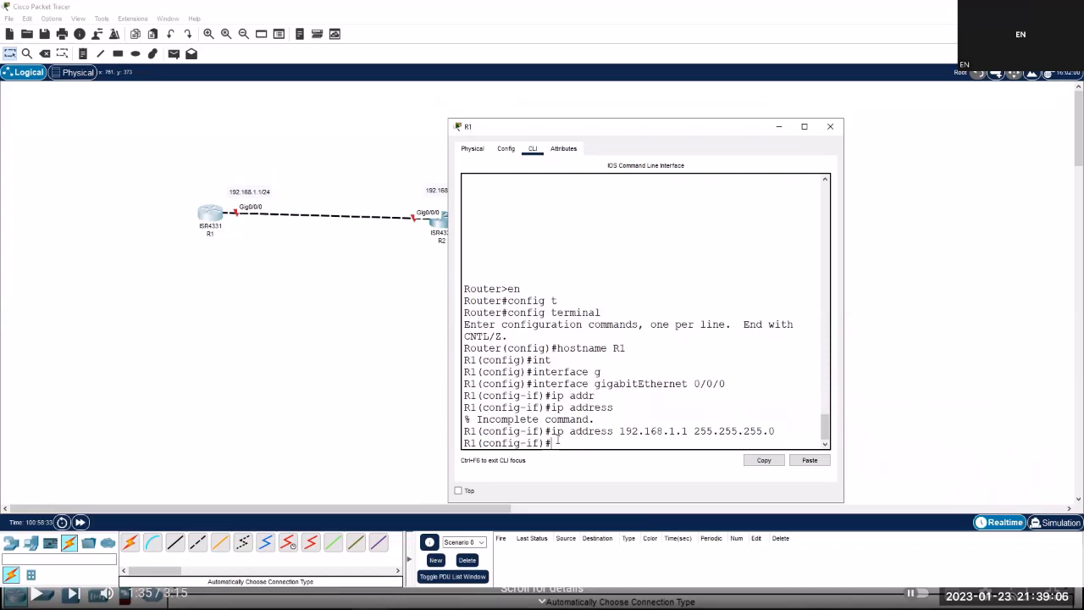
pyautogui.write('no shutdown')
pyautogui.press('Return')
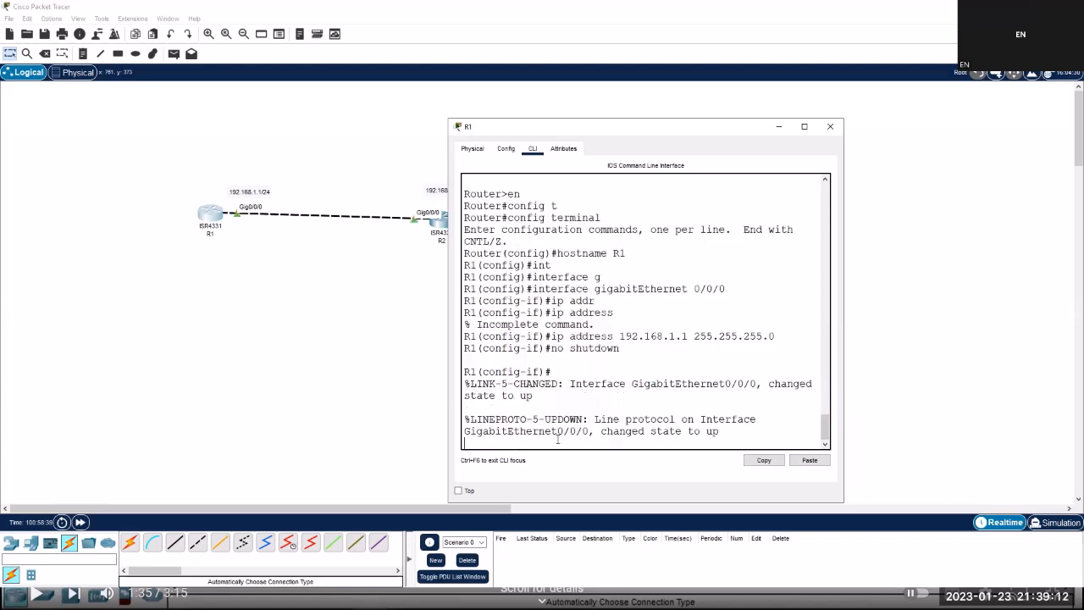
pyautogui.press('Return')
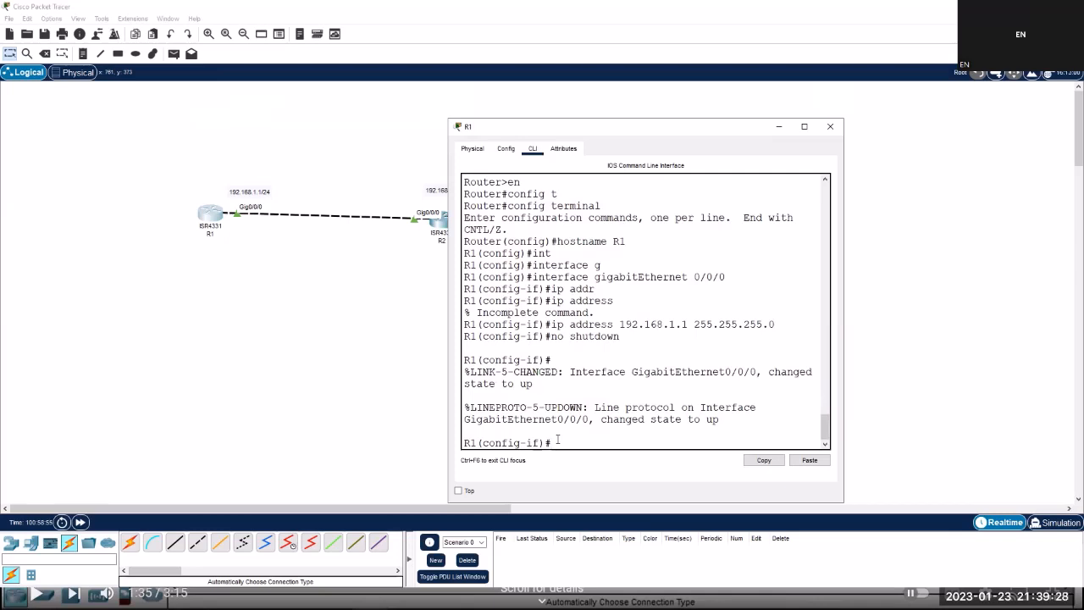
# Exit interface and global configuration to return R1 to privileged mode.
pyautogui.write('exi')
pyautogui.press('Tab')
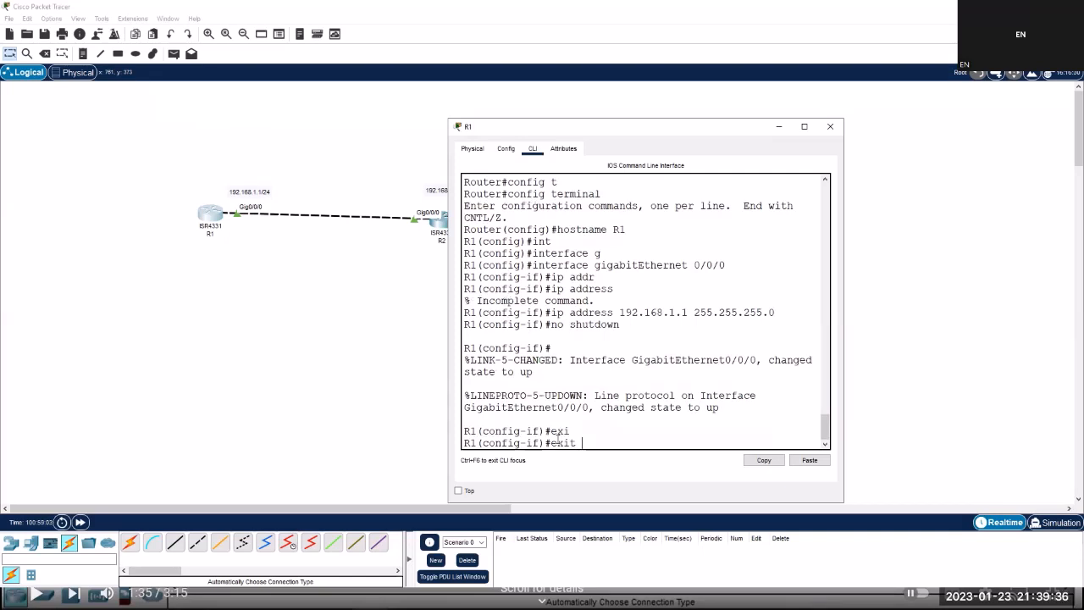
pyautogui.press('Return')
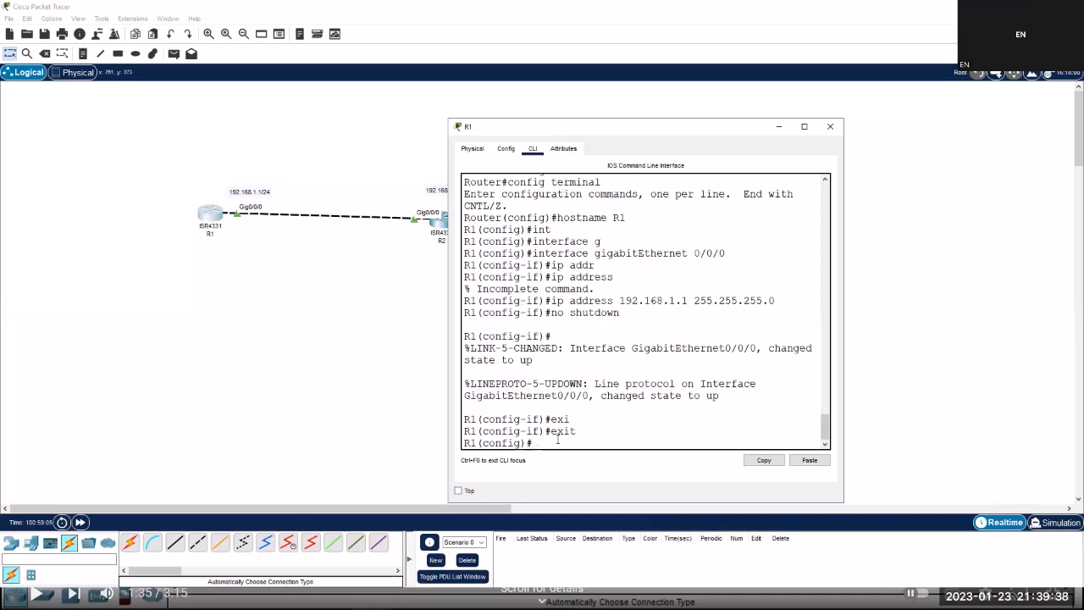
pyautogui.write('exit')
pyautogui.press('Return')
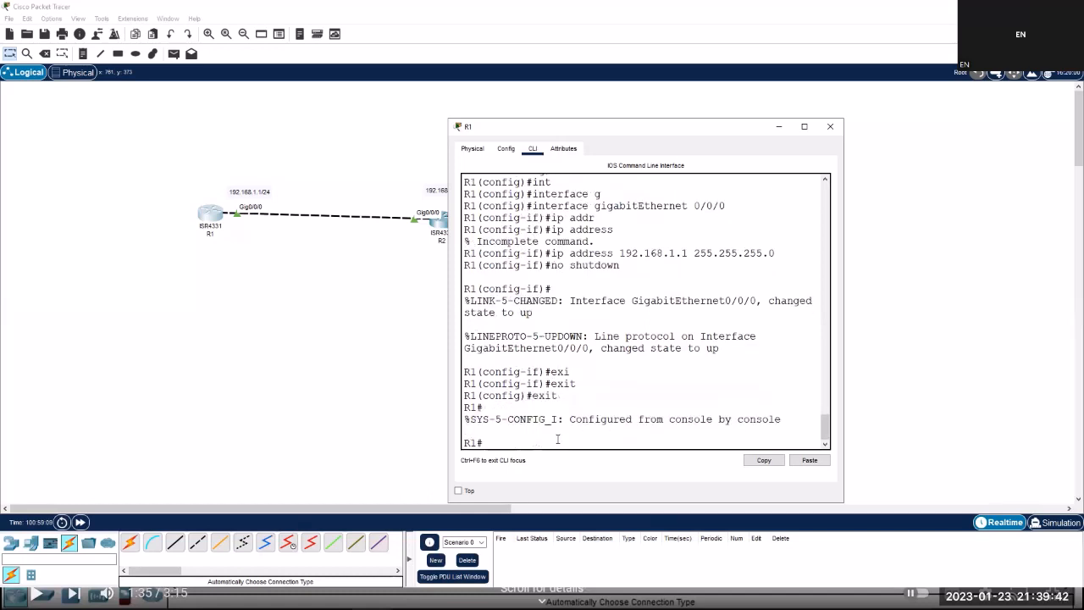
pyautogui.write('sh')
# Run show ip interface brief on R1 to list its interface summary.
pyautogui.write('ip in')
pyautogui.press('Tab')
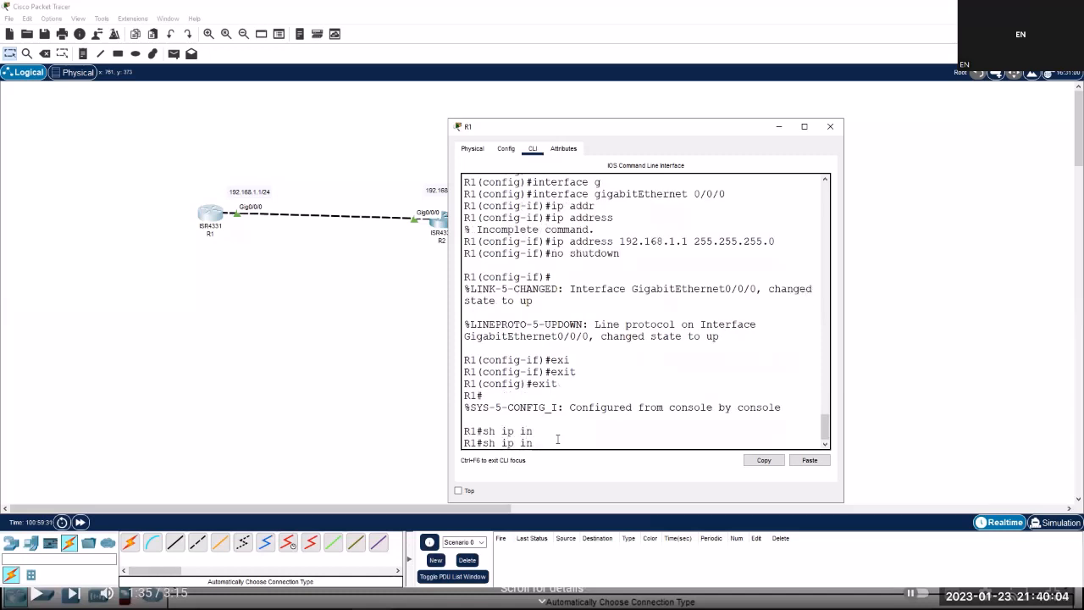
pyautogui.write('t')
pyautogui.press('Tab')
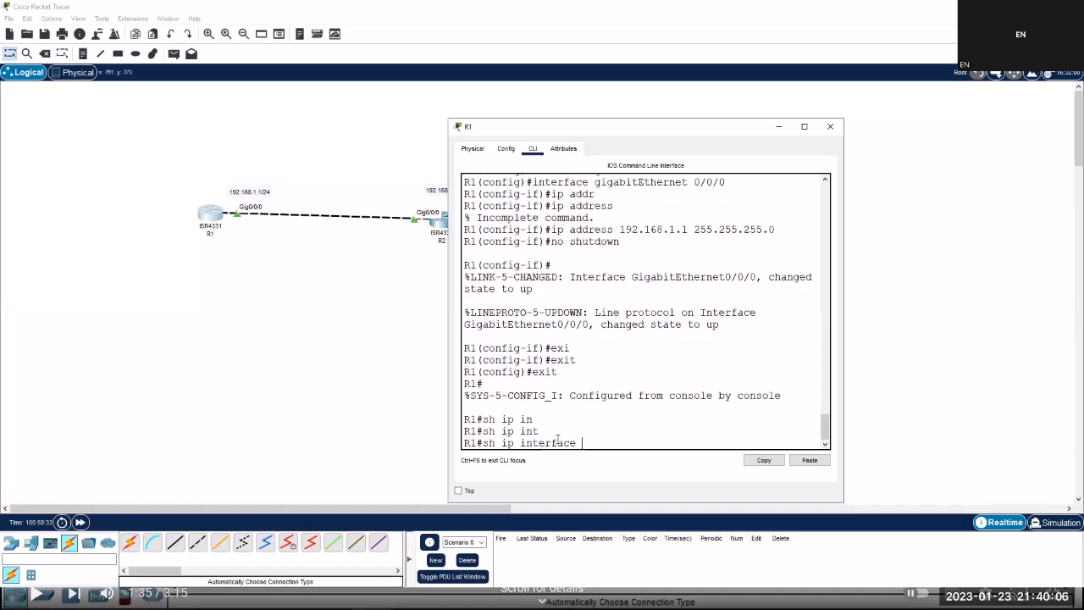
pyautogui.write('brief')
pyautogui.press('Return')
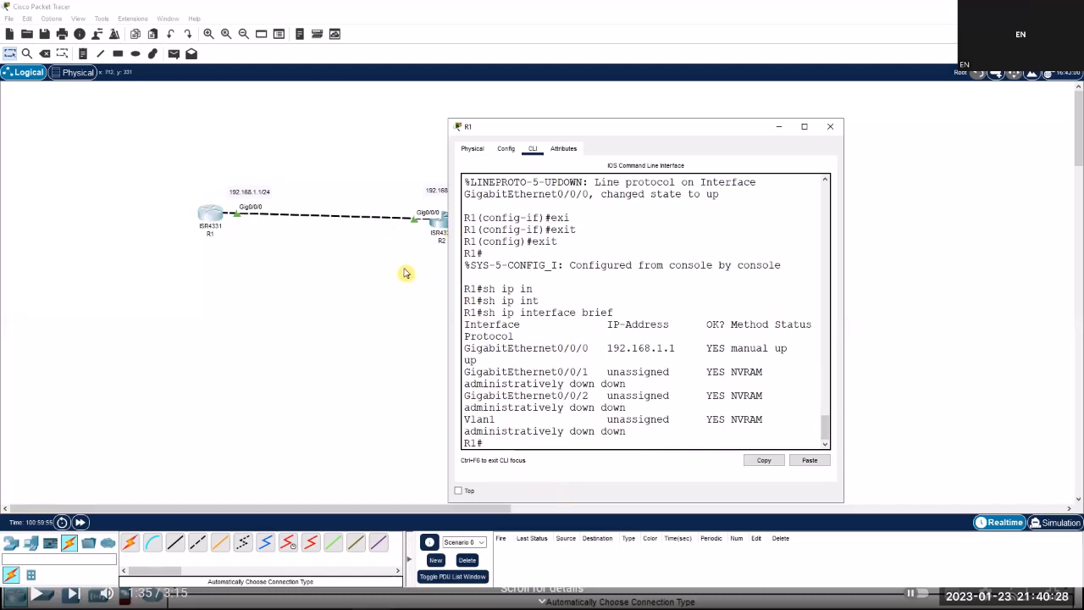
# Leave R2's configuration mode with Ctrl+Z and run show ip interface brief.
pyautogui.click(440, 227)
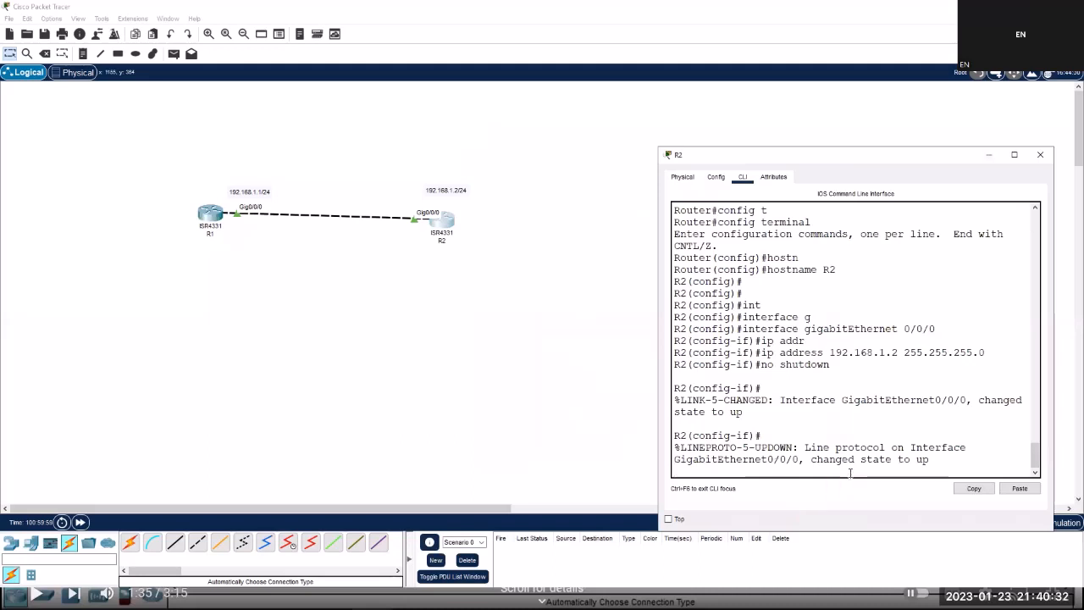
pyautogui.press('Return')
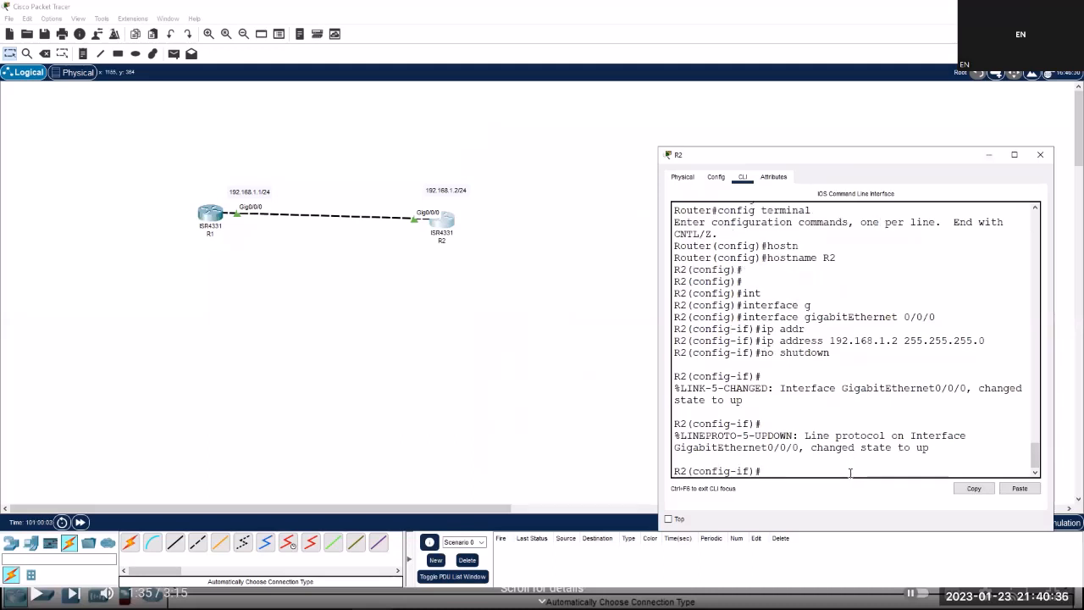
pyautogui.hotkey('ctrl', 'z')
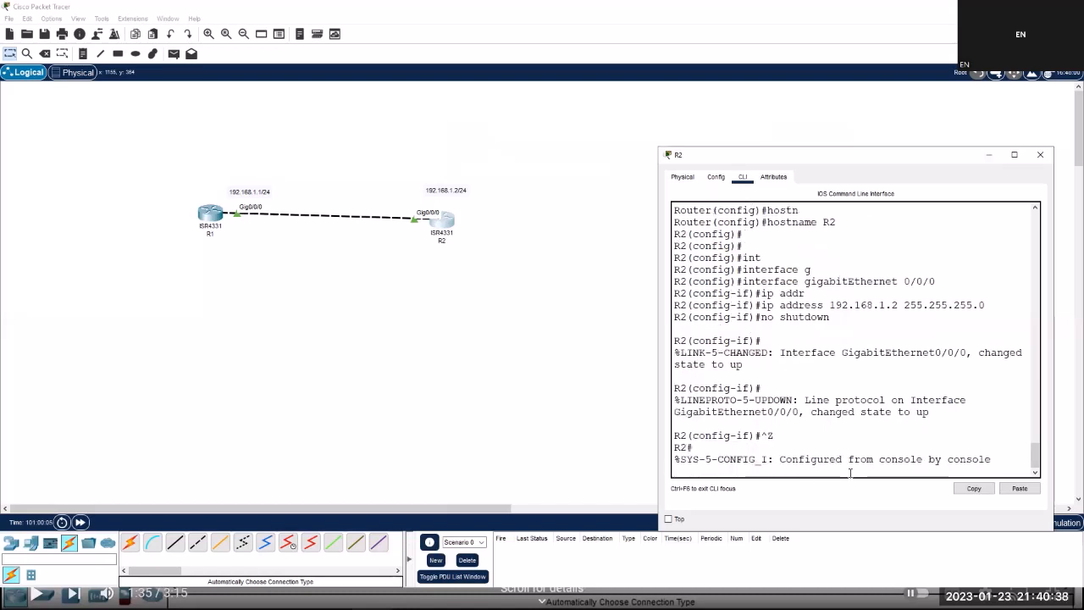
pyautogui.press('Return')
pyautogui.write('sh')
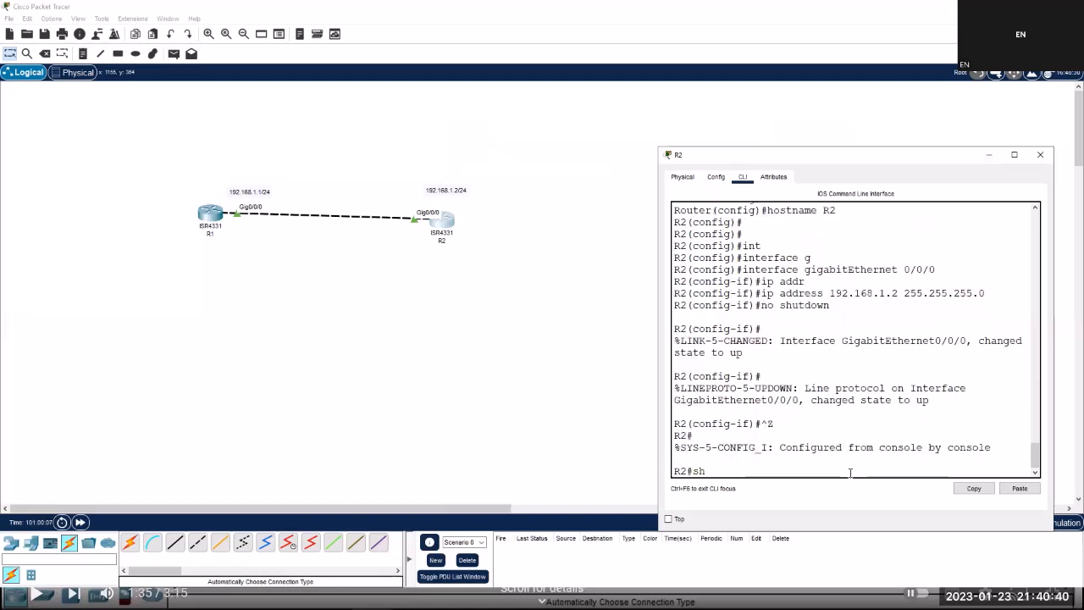
pyautogui.write(' ip int')
pyautogui.press('Tab')
pyautogui.write('b')
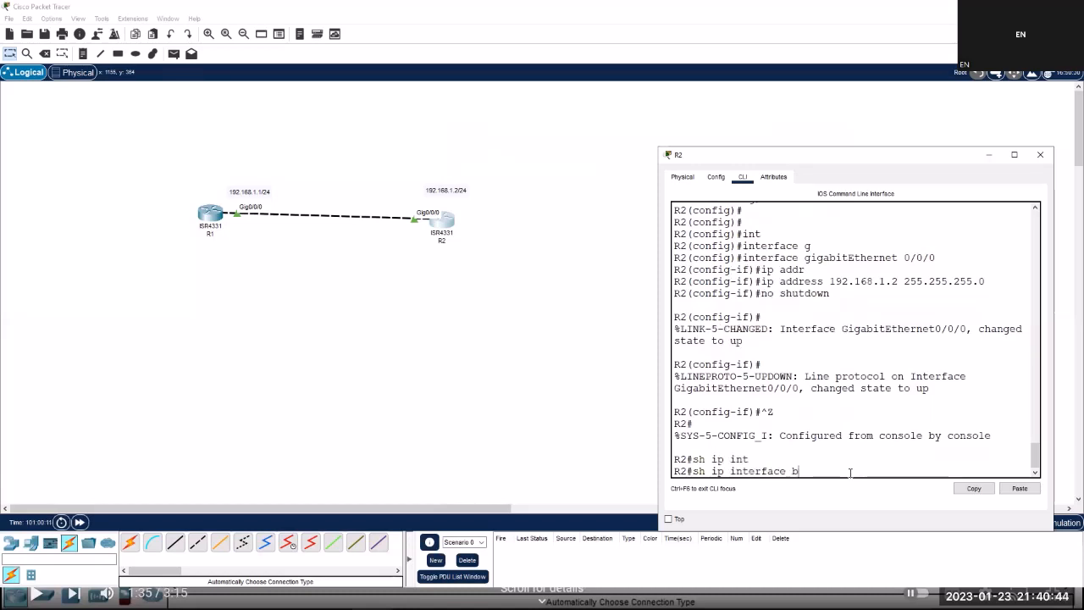
pyautogui.write('rief')
pyautogui.press('Return')
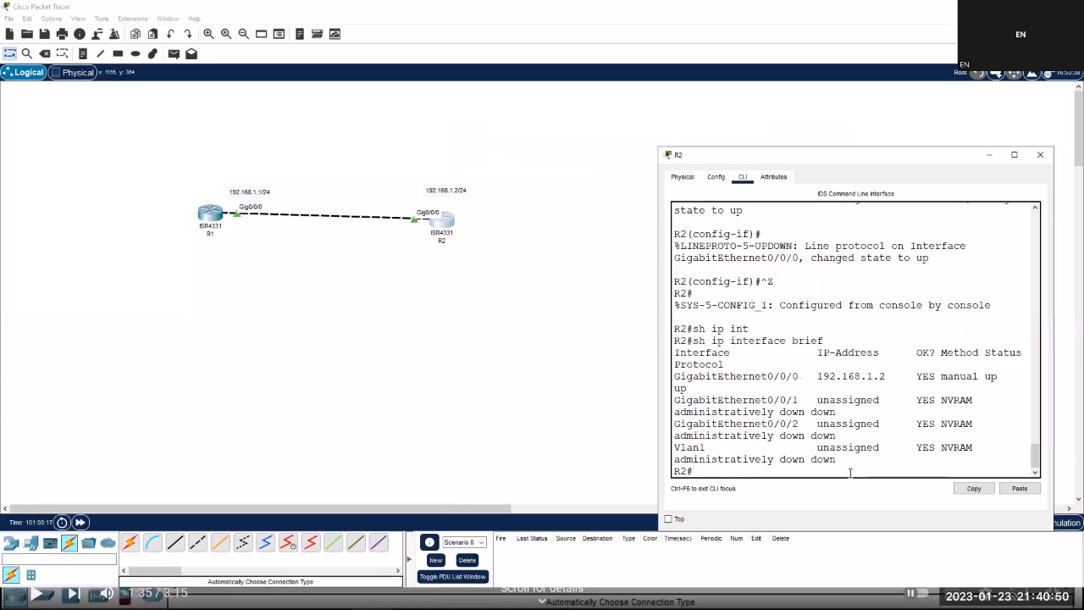
# Highlight GigabitEthernet0/0/0 and its 192.168.1.2 address in the output, then bring back the notes.
pyautogui.moveTo(800, 377); pyautogui.dragTo(793, 378)
pyautogui.moveTo(873, 376); pyautogui.dragTo(854, 377)
pyautogui.click(762, 379)
pyautogui.moveTo(772, 377); pyautogui.dragTo(779, 378)
pyautogui.click(606, 599)
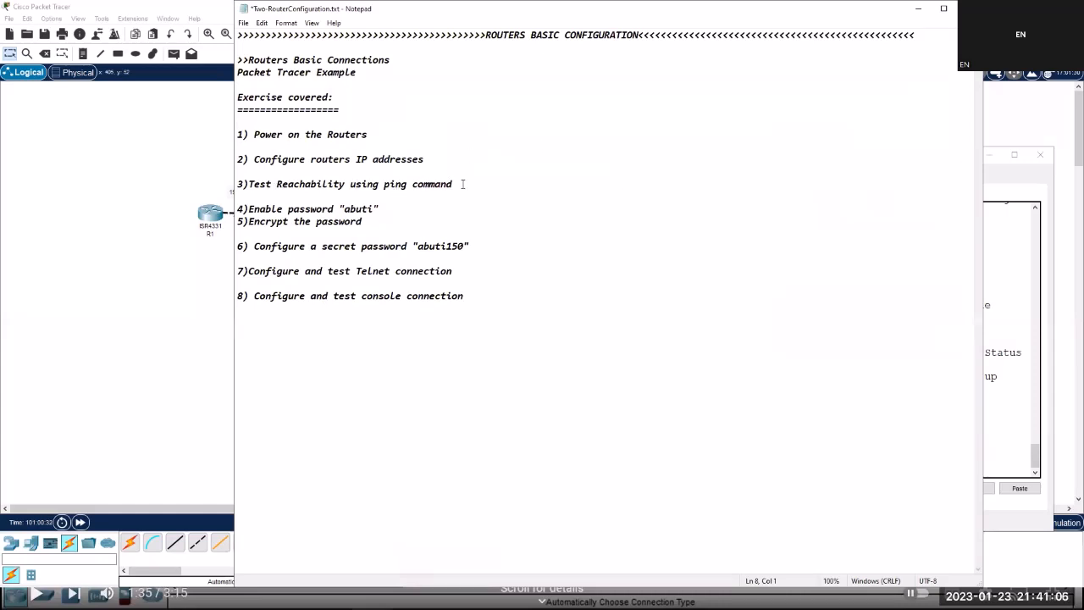
pyautogui.doubleClick(449, 184)
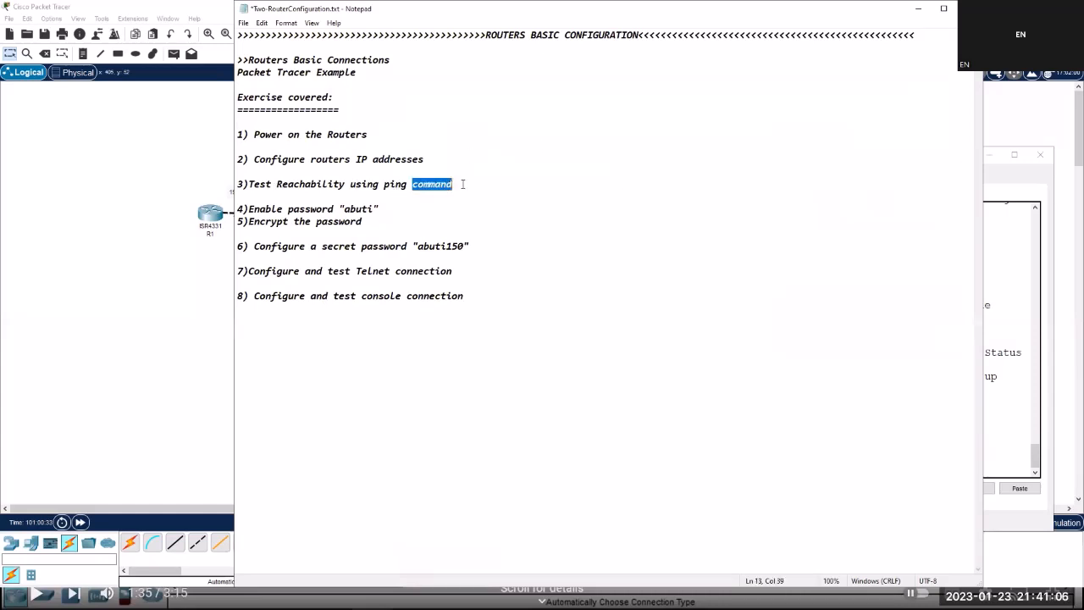
pyautogui.click(917, 10)
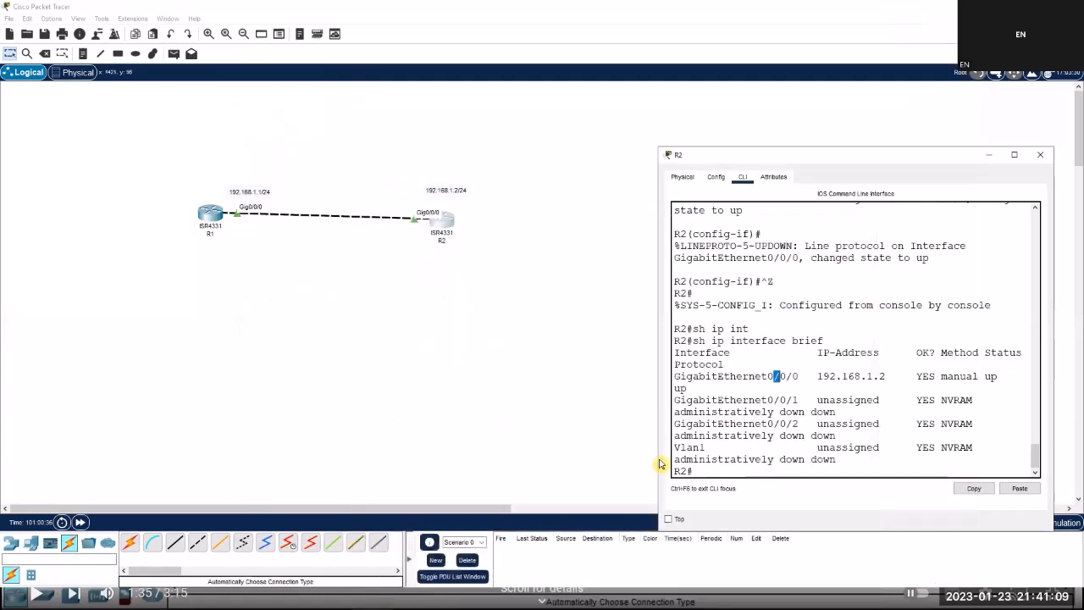
# Ping R1 at 192.168.1.1 from R2's prompt.
pyautogui.click(706, 472)
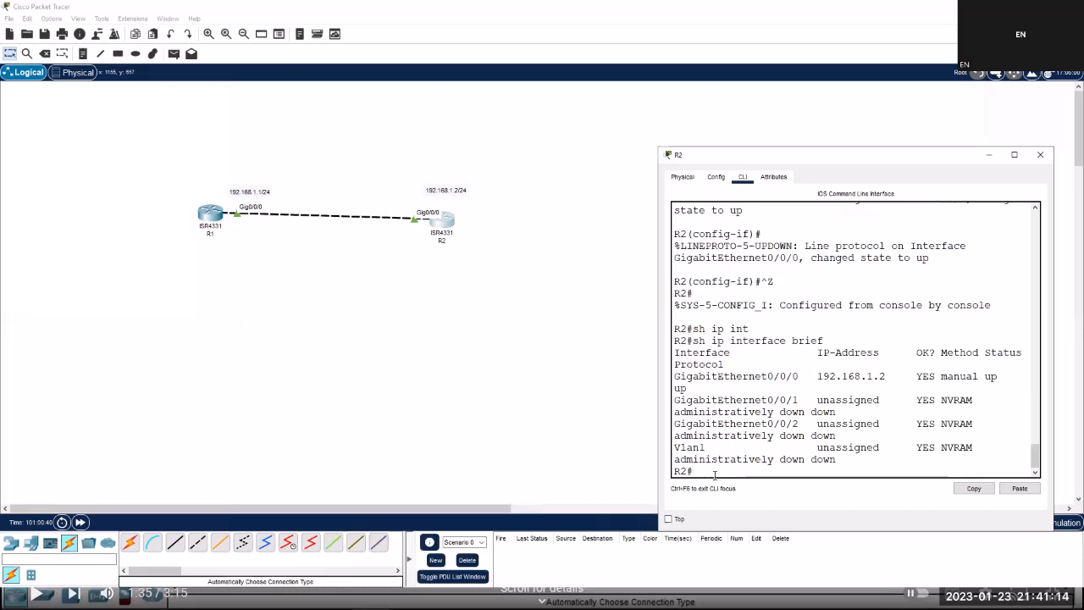
pyautogui.write('ping 192.168.')
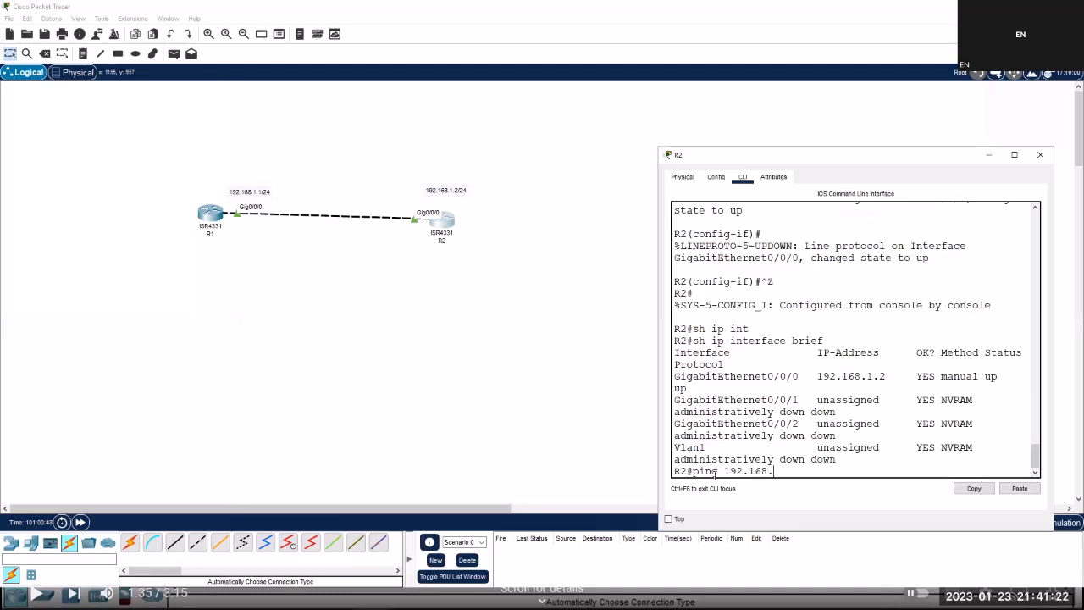
pyautogui.write('1.1')
pyautogui.press('Return')
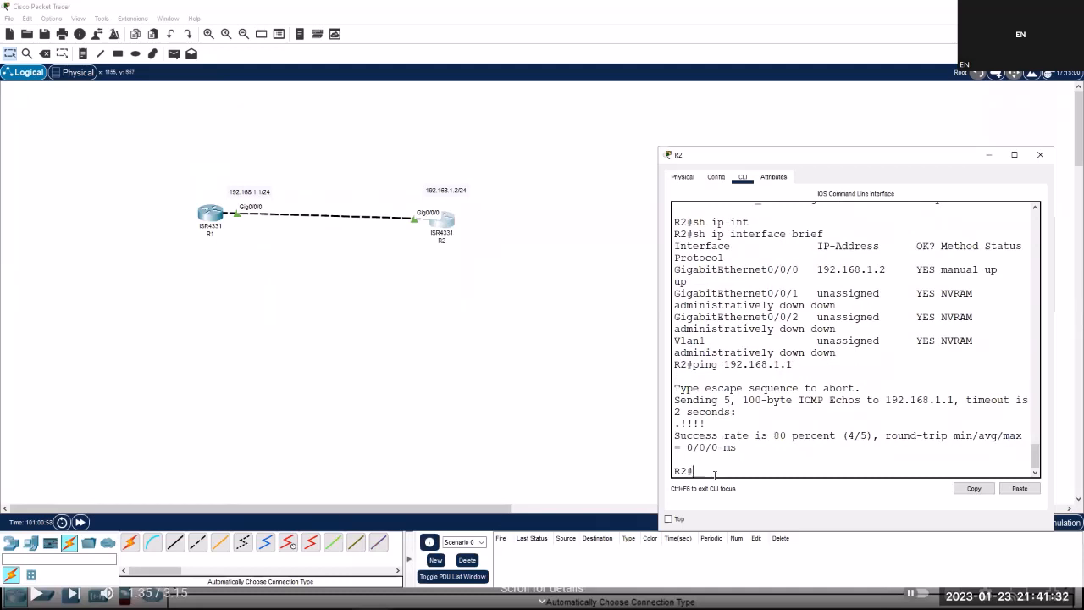
# Select the ping result line showing one lost echo, then rerun the same ping.
pyautogui.doubleClick(678, 423)
pyautogui.doubleClick(678, 425)
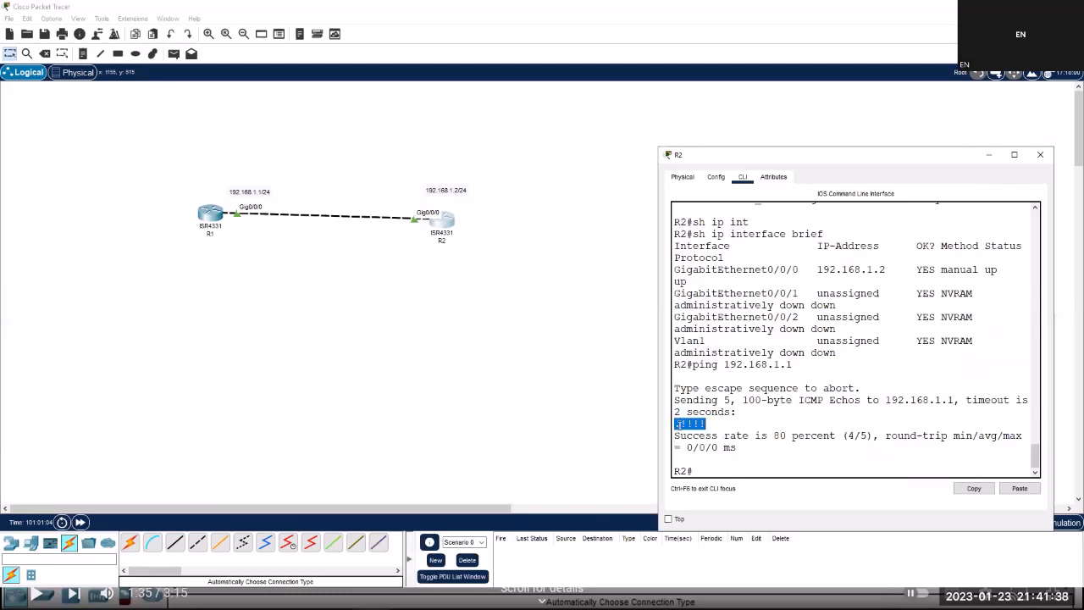
pyautogui.tripleClick(679, 425)
pyautogui.click(679, 425)
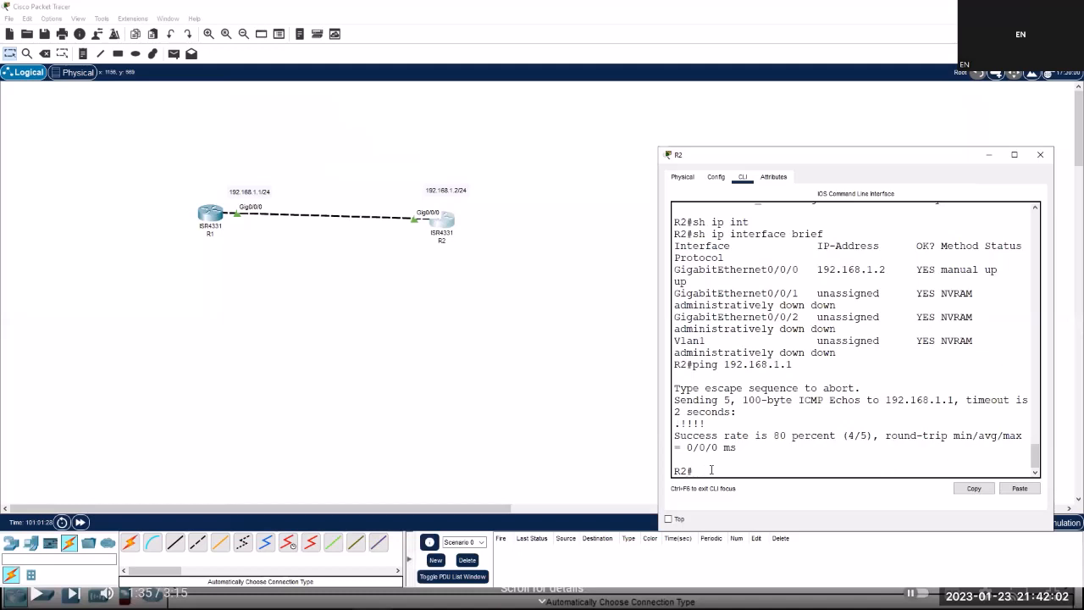
pyautogui.press('Up')
pyautogui.press('Return')
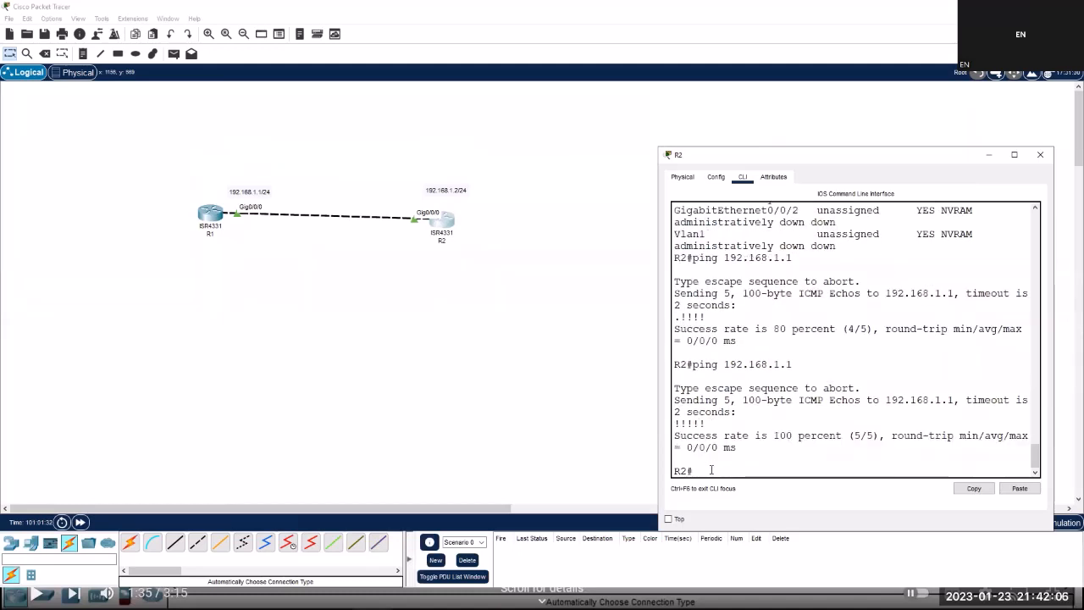
# Ping 192.168.1.2 from R1's CLI, then start entering config t.
pyautogui.click(212, 218)
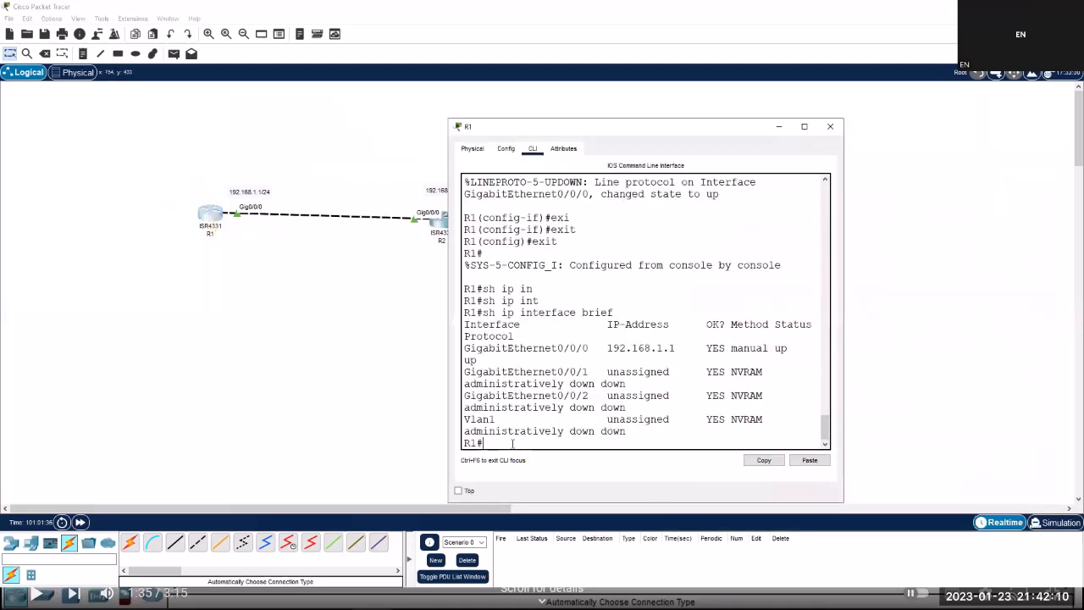
pyautogui.write('ping 192.168.1.2')
pyautogui.press('Return')
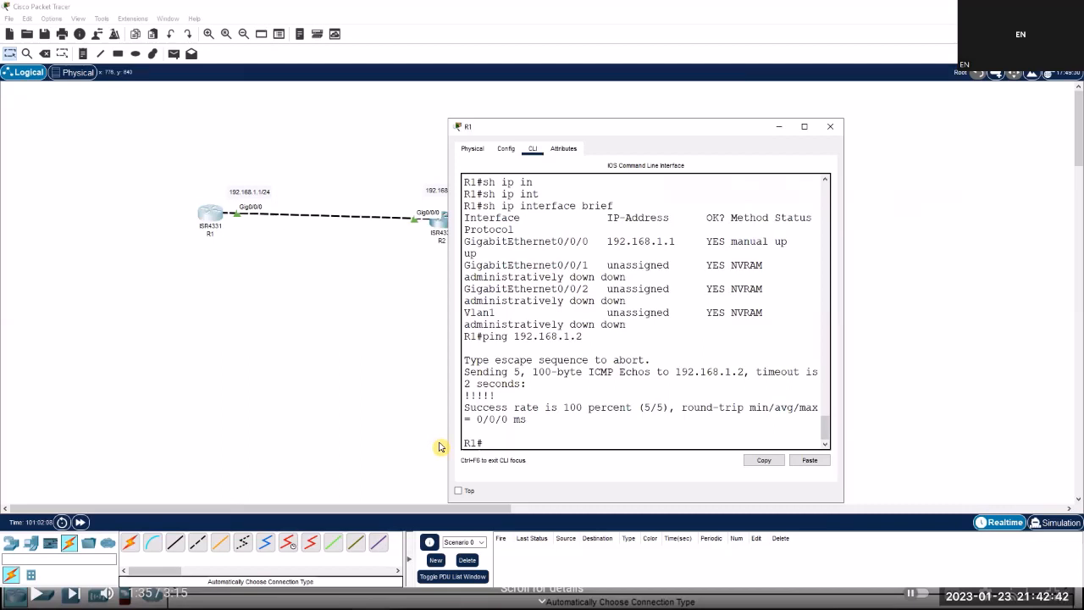
pyautogui.write('config t')
# Enter global configuration on R1, set an enable password, and maximise the R1 window.
pyautogui.press('Tab')
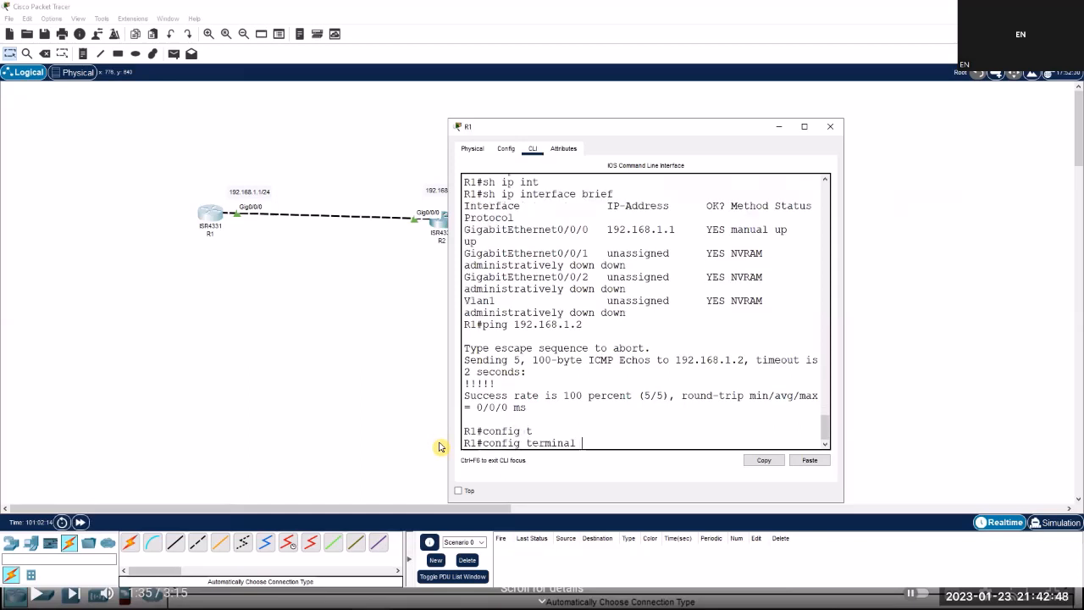
pyautogui.press('Return')
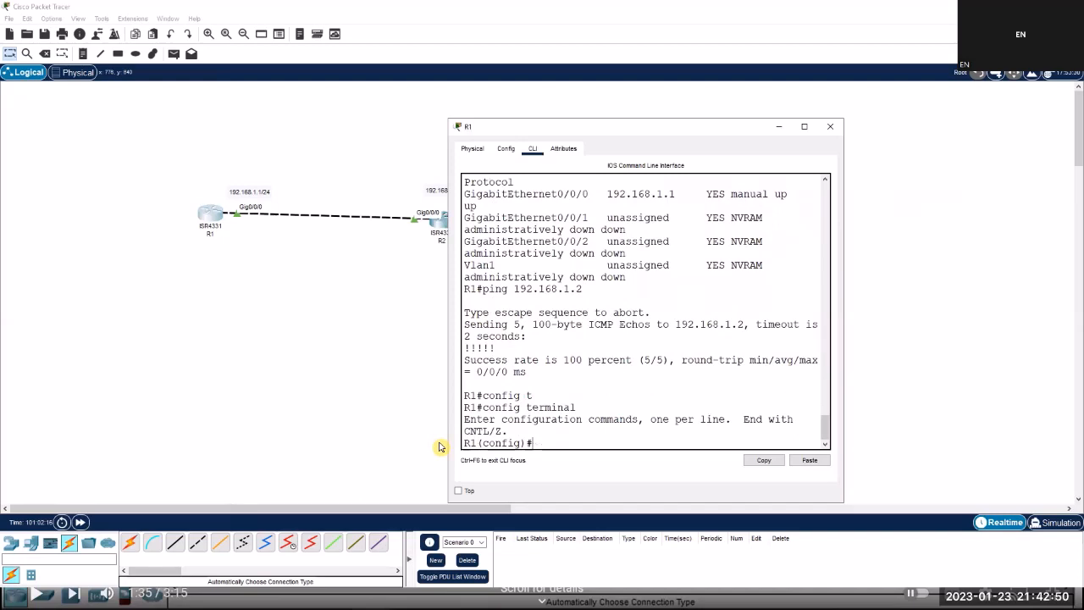
pyautogui.press('Tab')
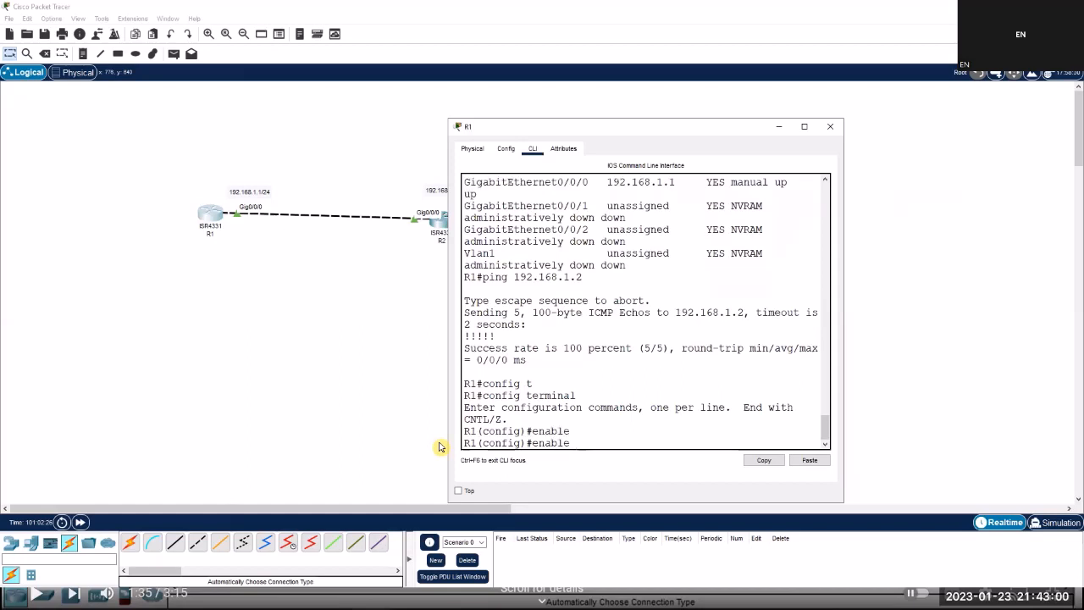
pyautogui.press('Tab')
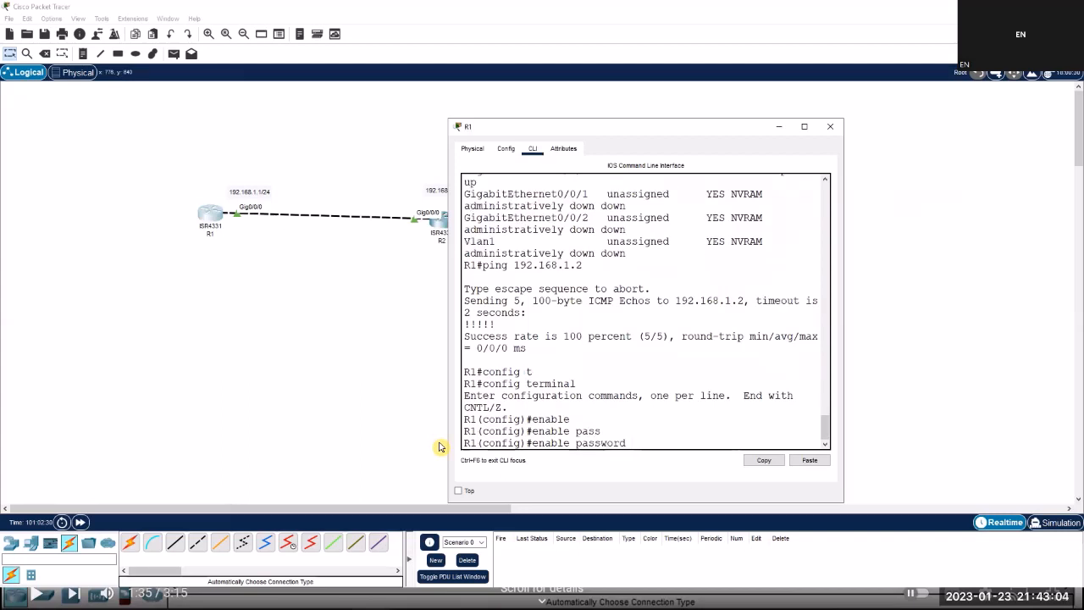
pyautogui.press('Return')
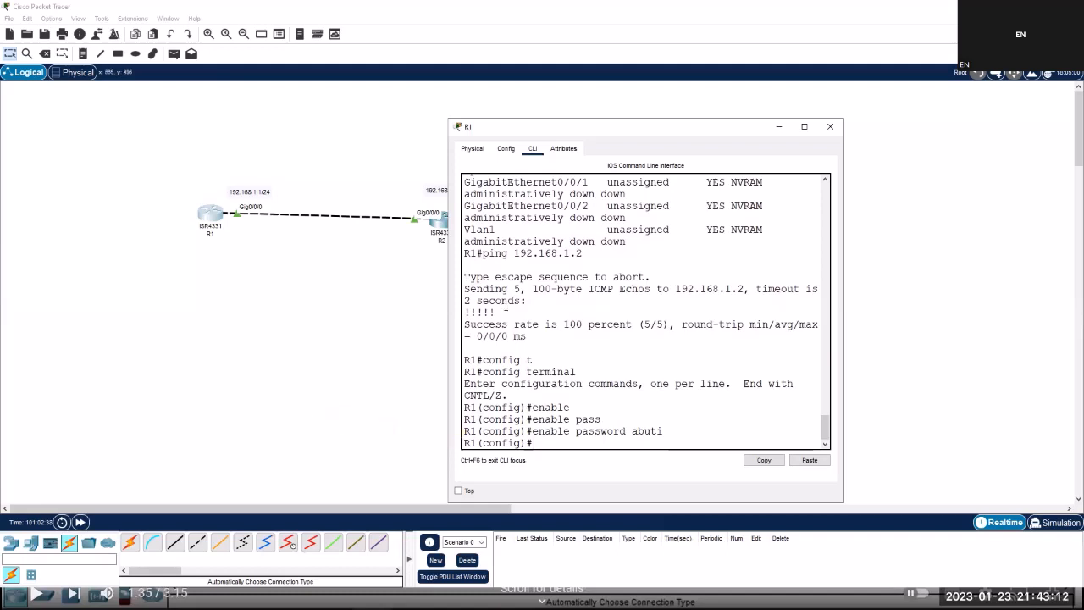
pyautogui.doubleClick(667, 130)
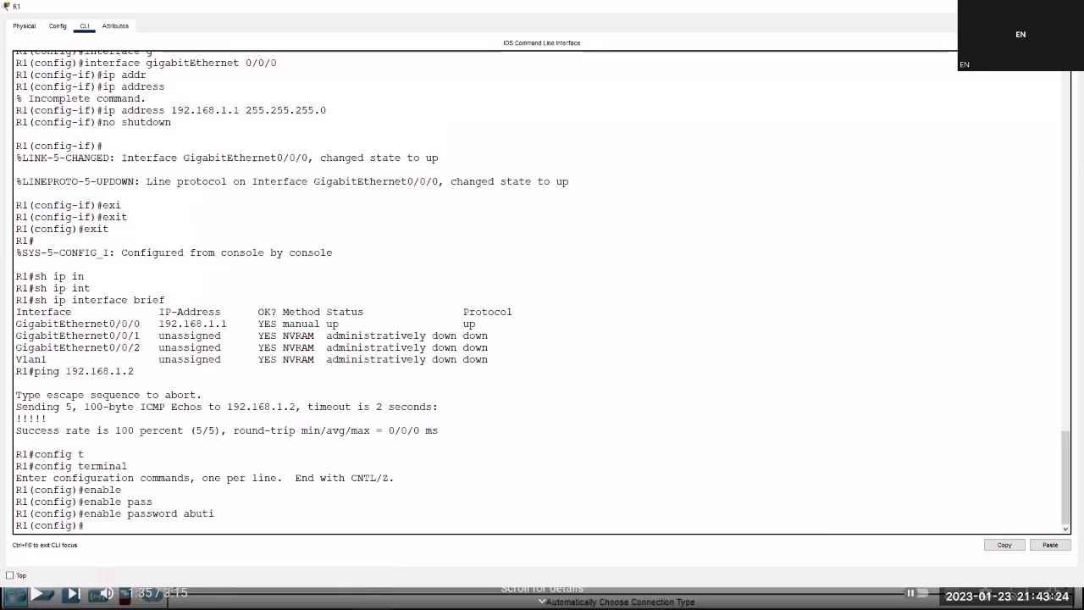
# Set an enable password on R2 in global configuration mode, then return to the R2# prompt.
pyautogui.hotkey('alt', 'Tab')
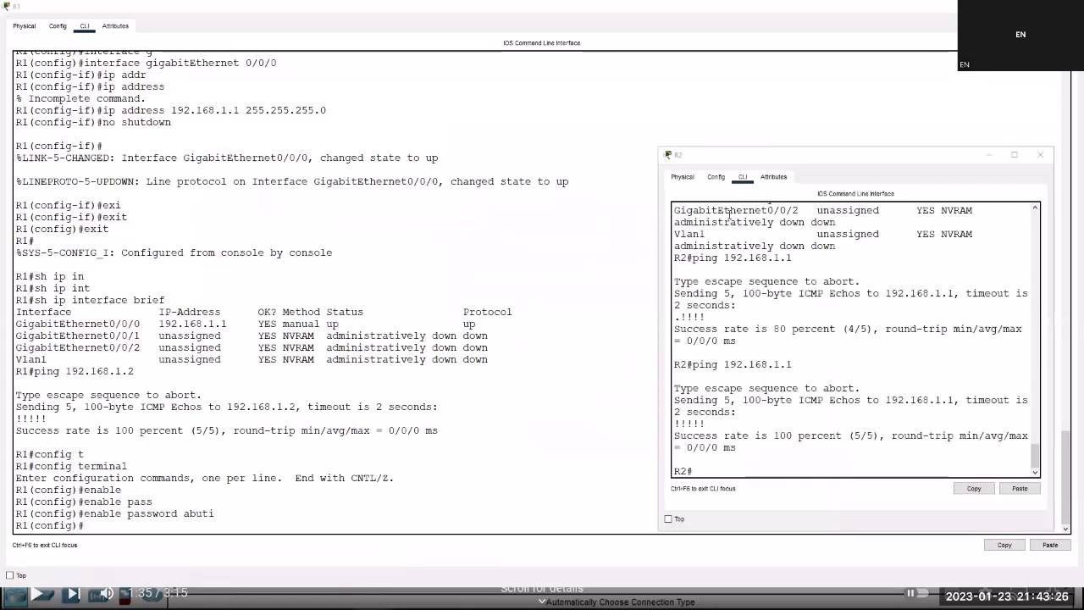
pyautogui.click(713, 472)
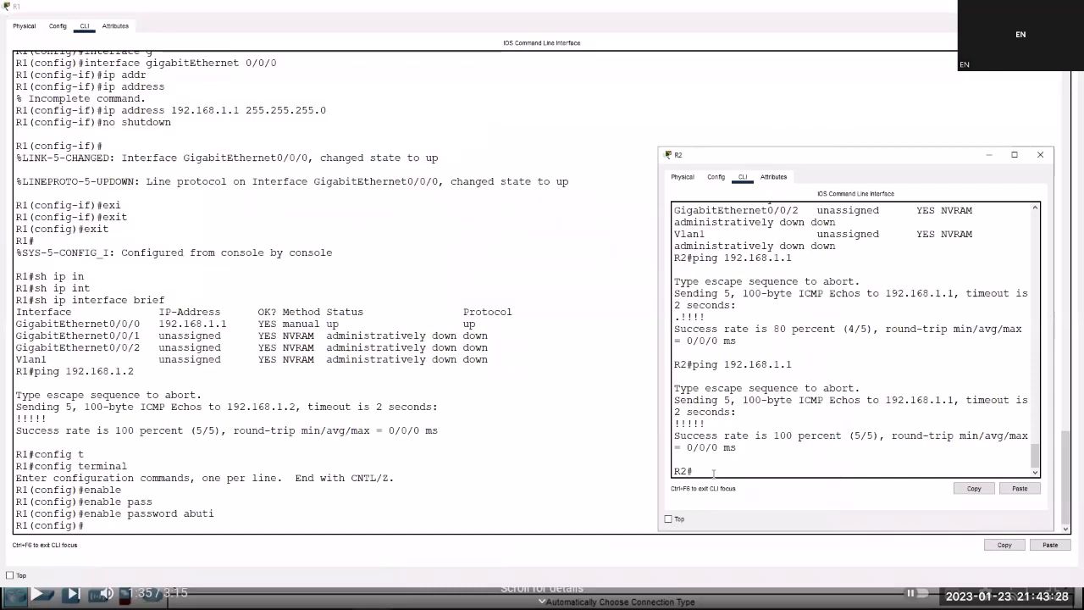
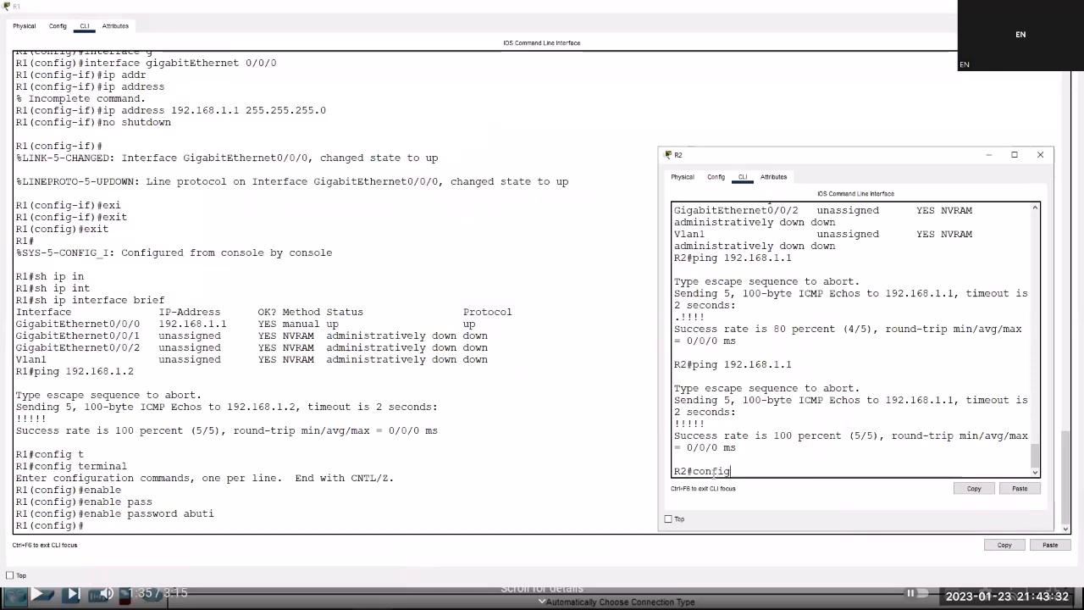
pyautogui.press('Tab')
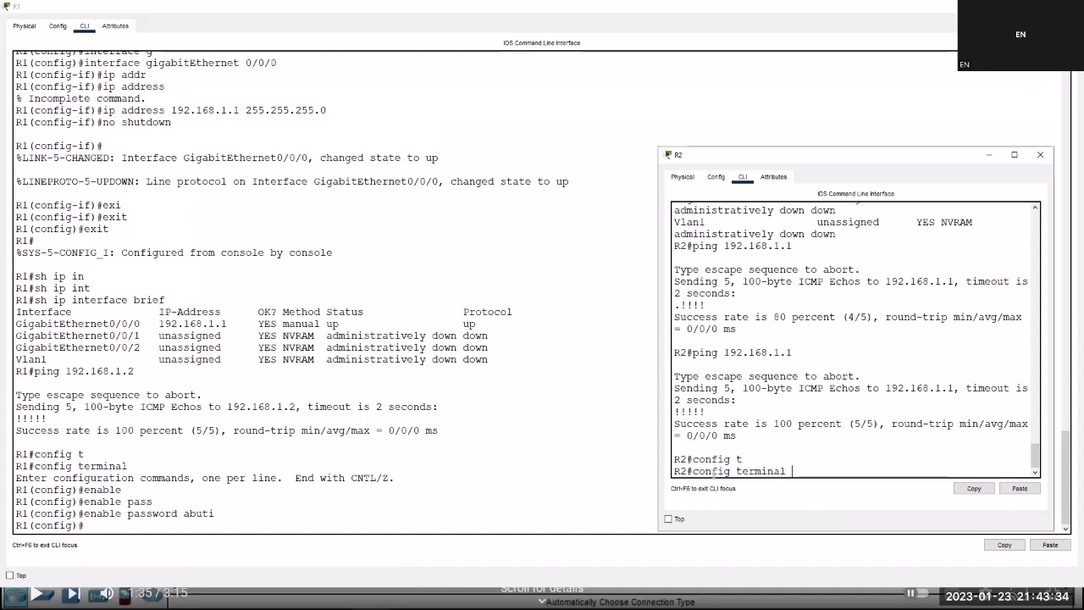
pyautogui.press('Return')
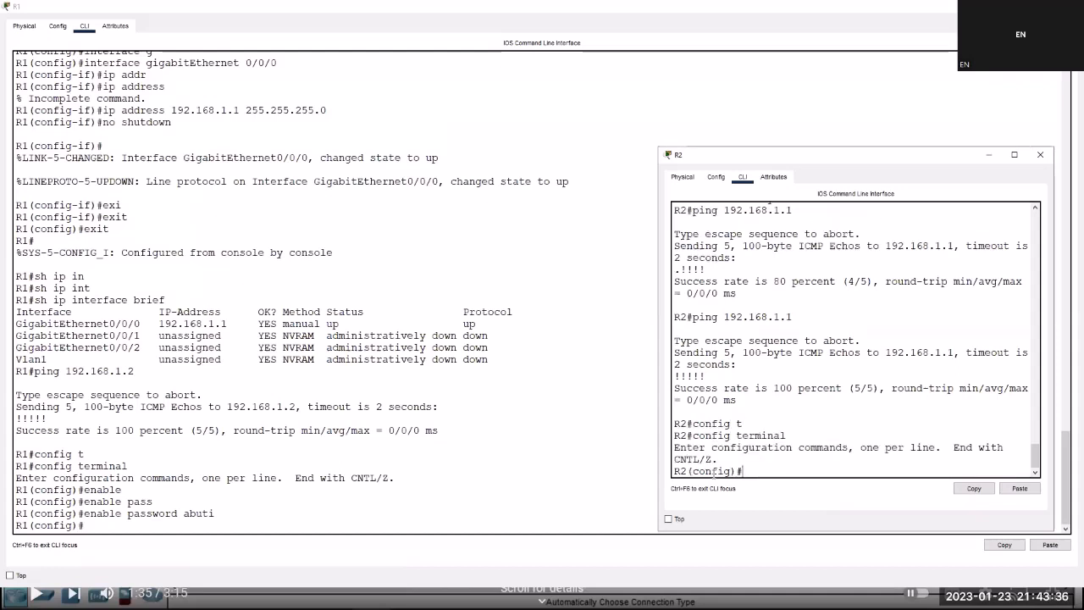
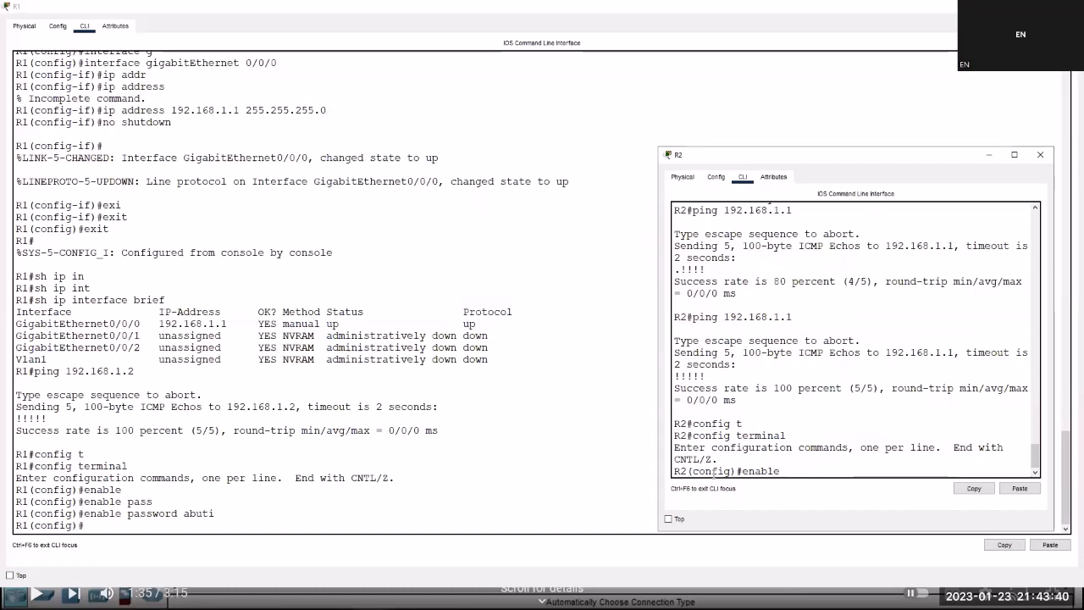
pyautogui.press('Tab')
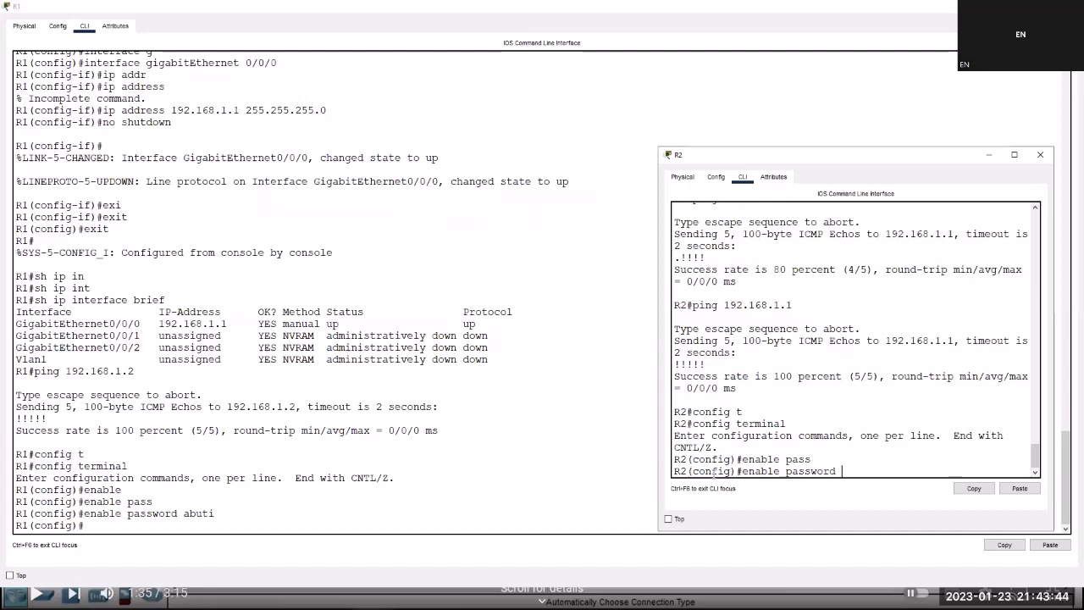
pyautogui.press('Return')
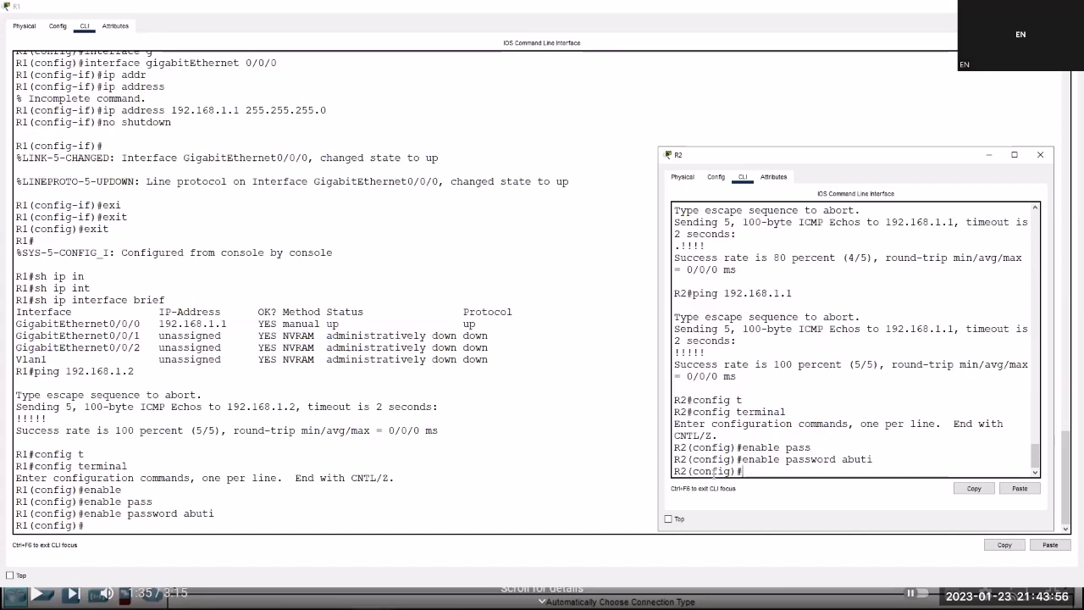
pyautogui.hotkey('ctrl', 'z')
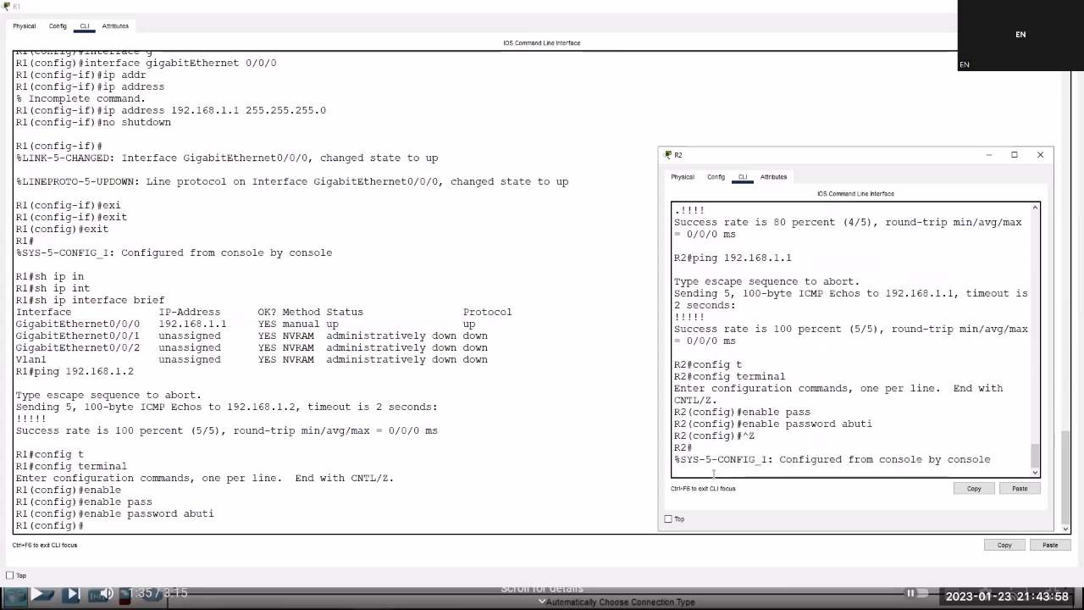
pyautogui.press('Return')
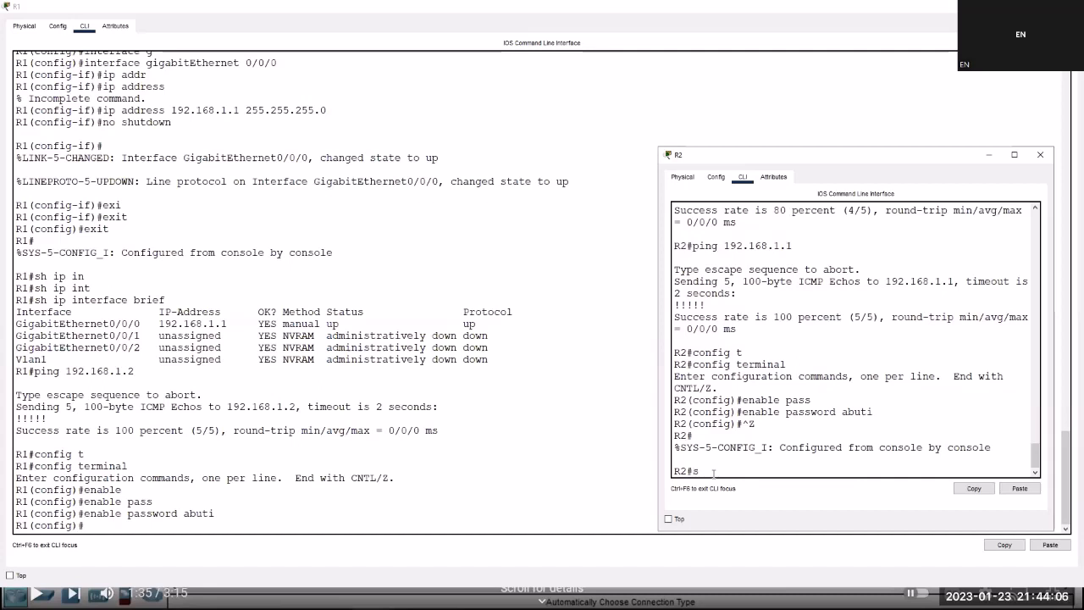
# List and page through the available show subcommands on R2.
pyautogui.write('show')
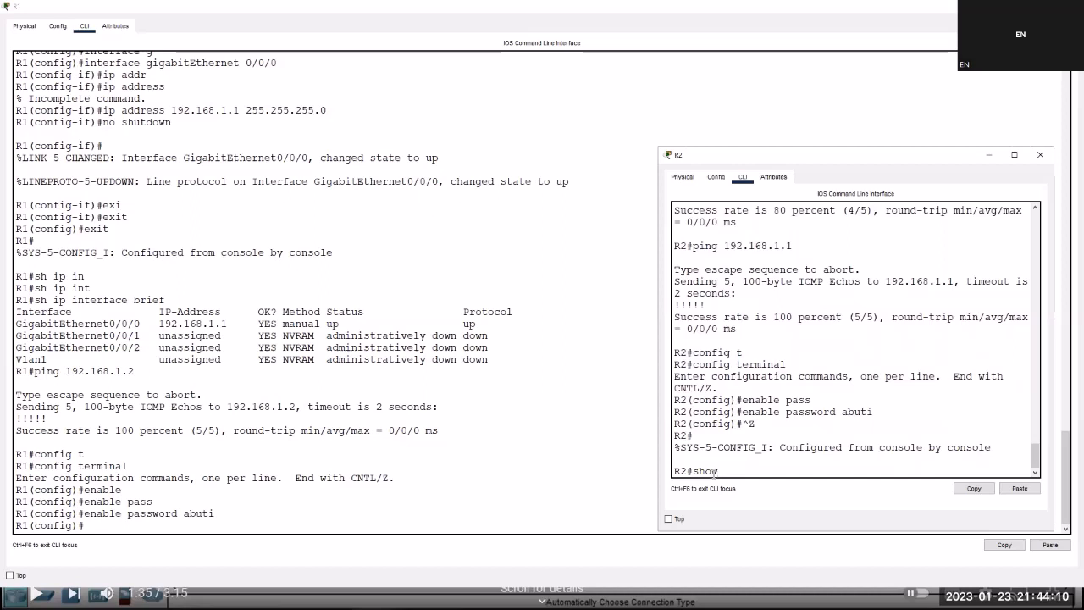
pyautogui.write(' ?')
pyautogui.press('Return')
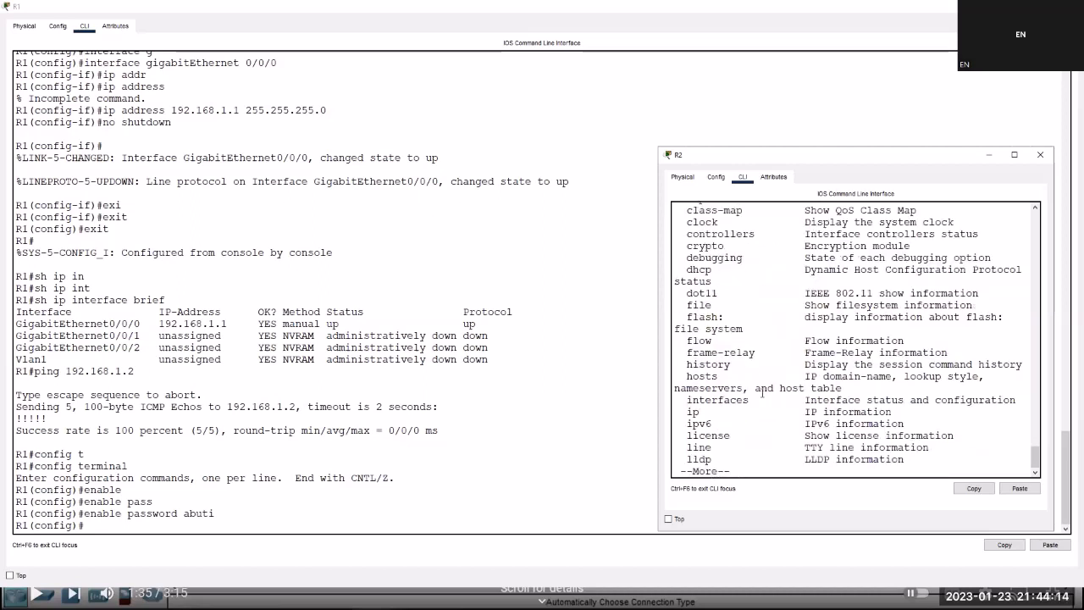
pyautogui.scroll(4, 733, 339)
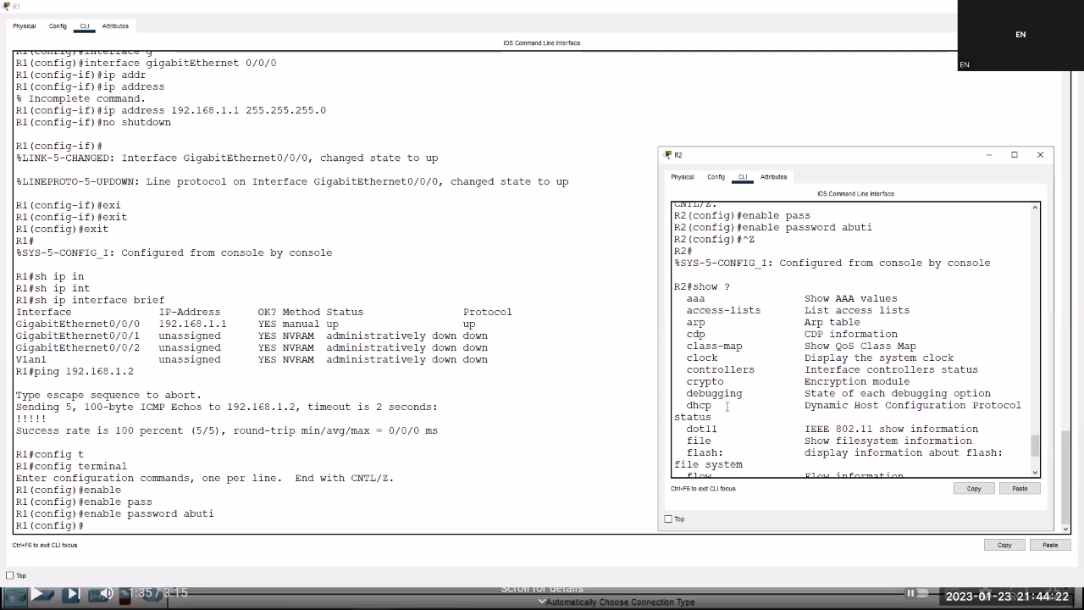
pyautogui.scroll(-1, 727, 410)
pyautogui.scroll(-1, 728, 421)
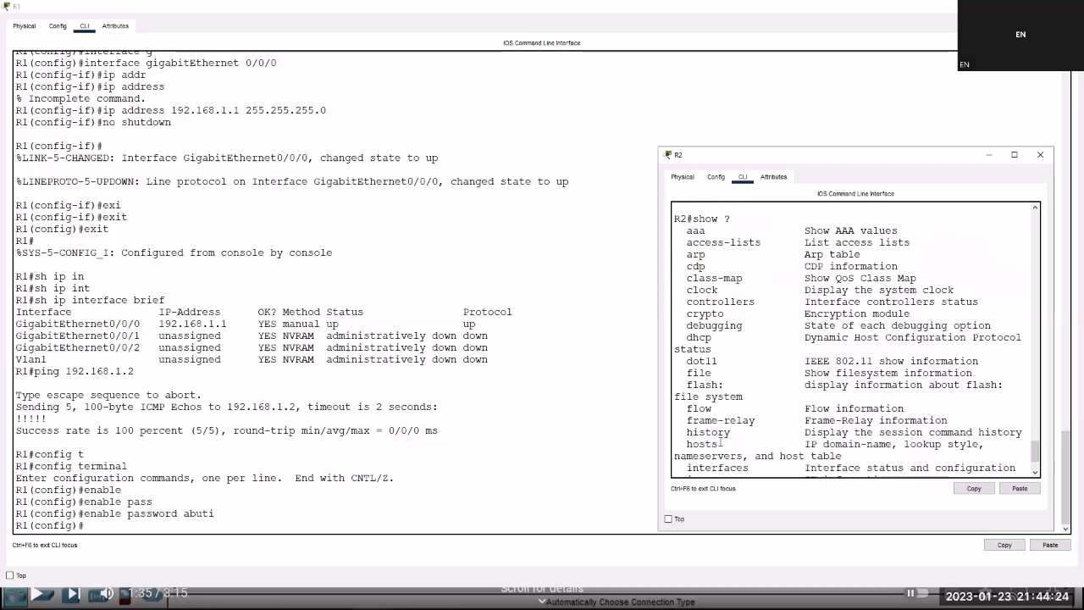
pyautogui.scroll(-2, 720, 437)
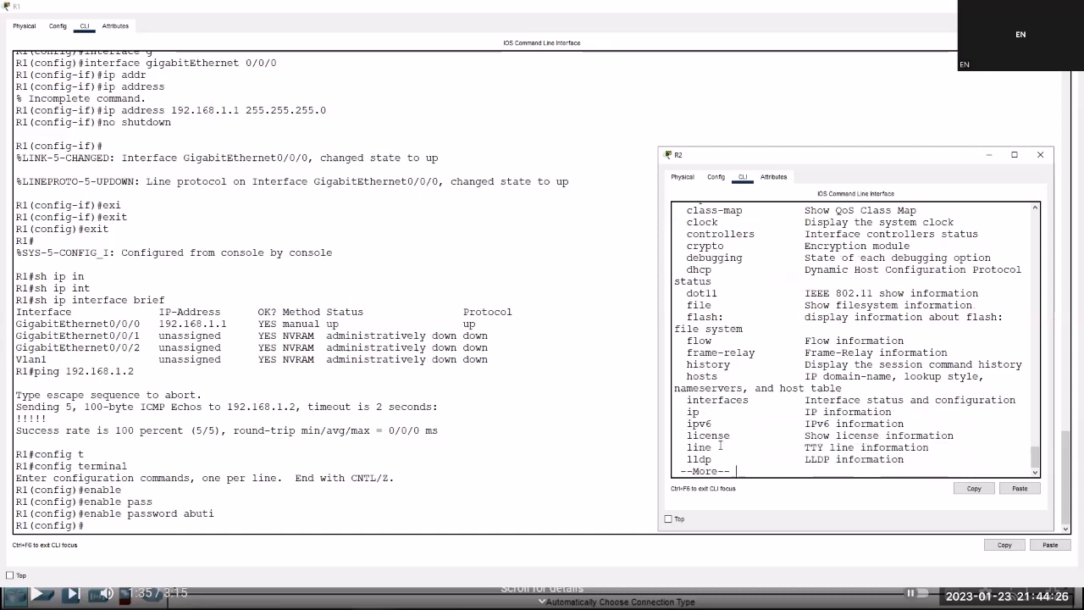
pyautogui.scroll(-1, 719, 423)
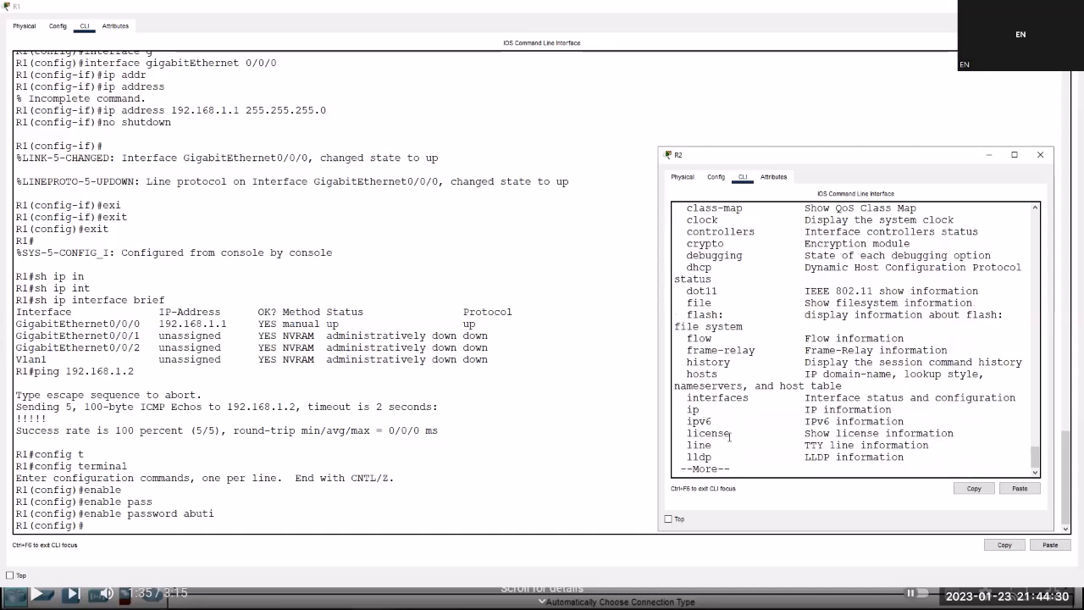
pyautogui.press('space')
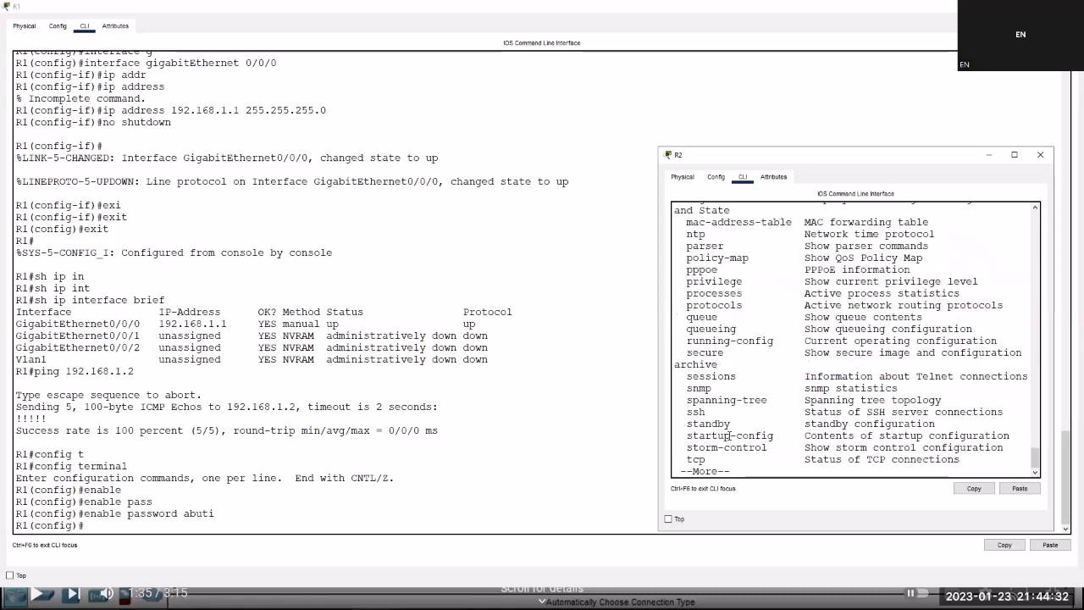
pyautogui.press('space')
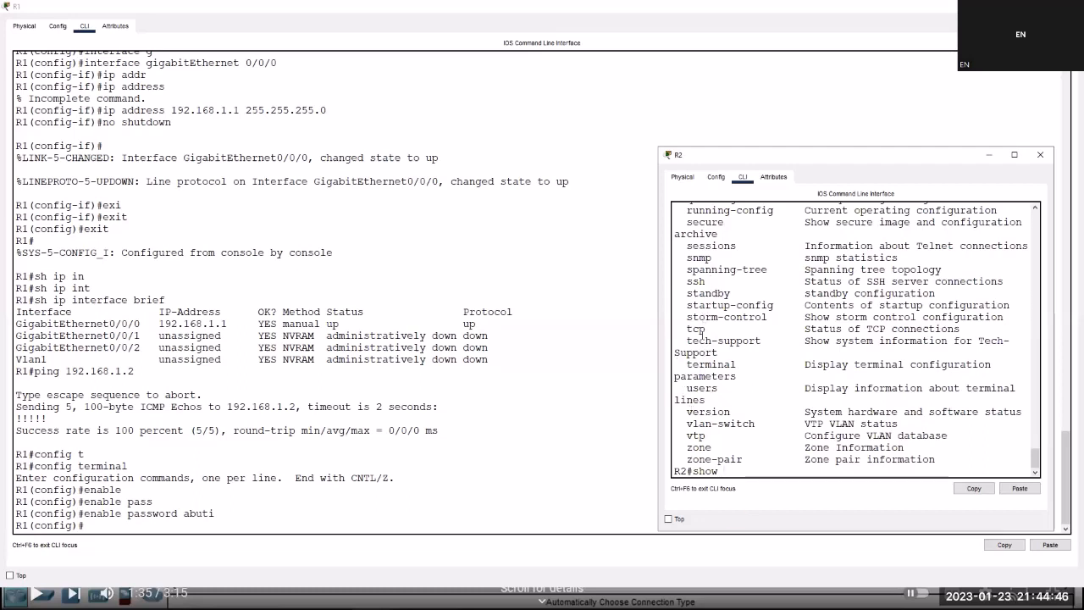
# Find the running-config entry and display R2's running configuration.
pyautogui.tripleClick(719, 212)
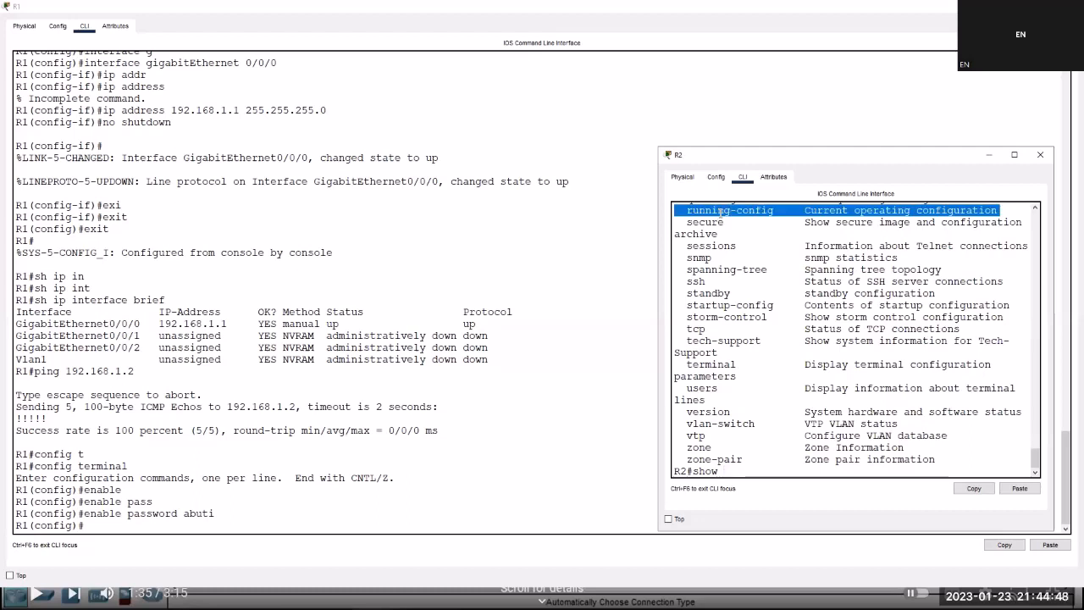
pyautogui.doubleClick(707, 222)
pyautogui.doubleClick(756, 211)
pyautogui.click(756, 211)
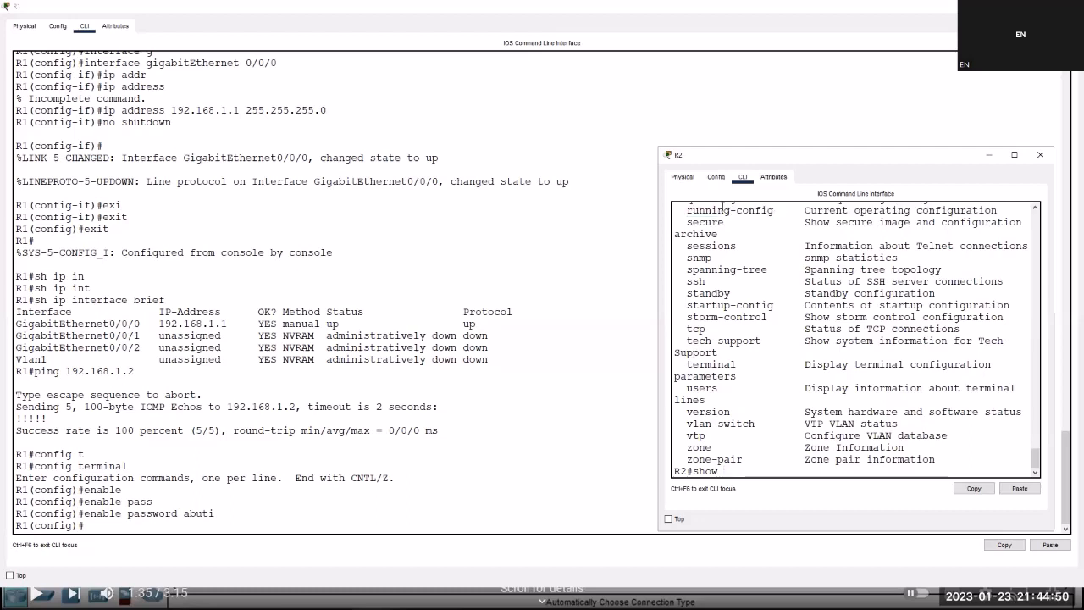
pyautogui.moveTo(761, 210); pyautogui.dragTo(774, 222)
pyautogui.click(775, 221)
pyautogui.write('run')
pyautogui.press('Tab')
pyautogui.press('Return')
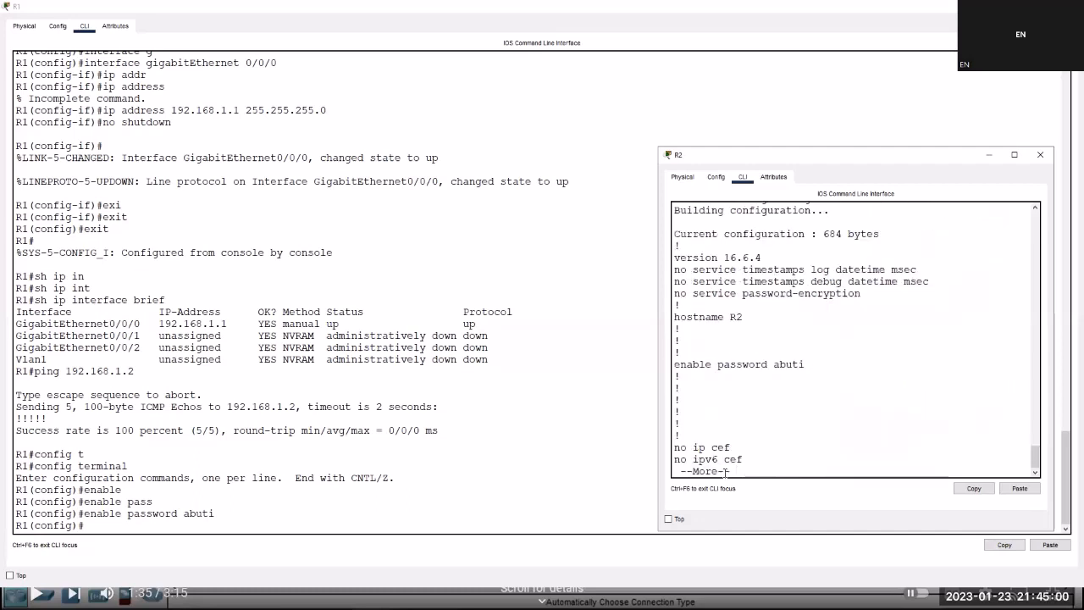
# Highlight R2's plain-text enable password and page to the end of the configuration.
pyautogui.tripleClick(795, 364)
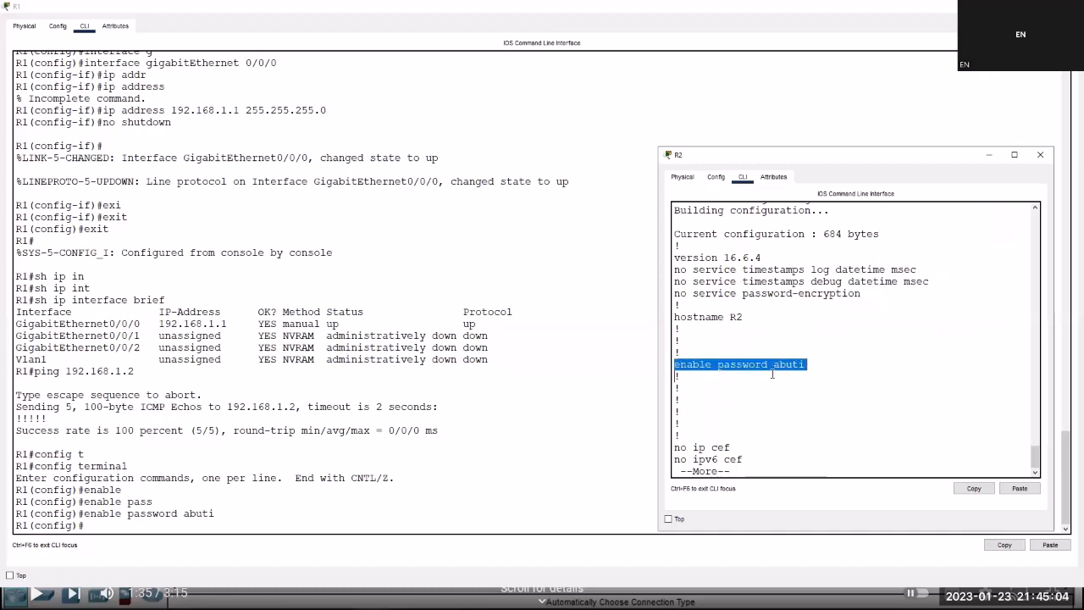
pyautogui.doubleClick(796, 364)
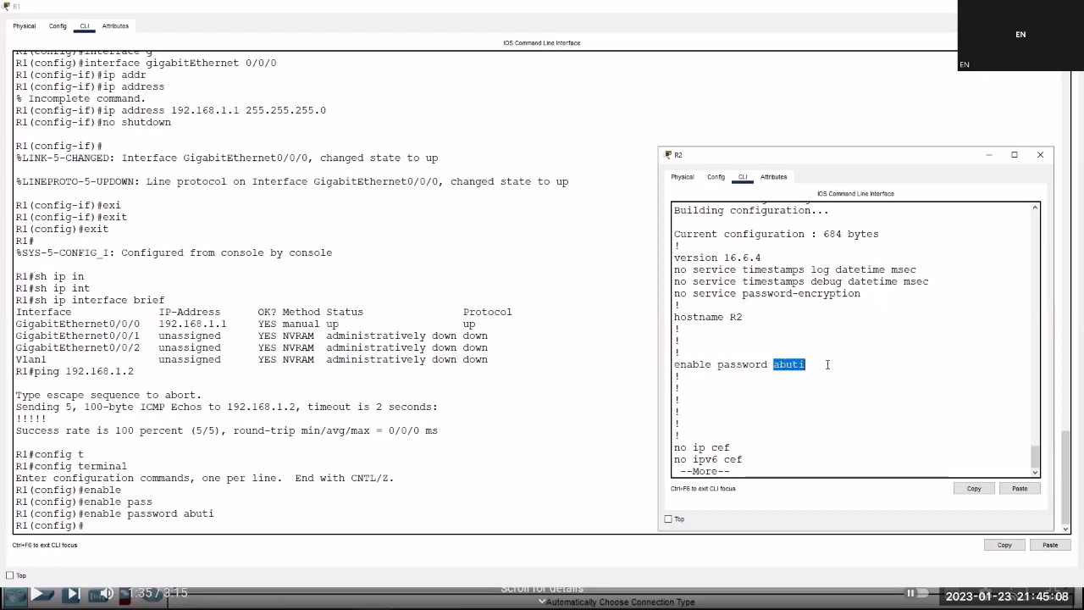
pyautogui.click(739, 467)
pyautogui.press('space')
pyautogui.press('space')
pyautogui.press('space')
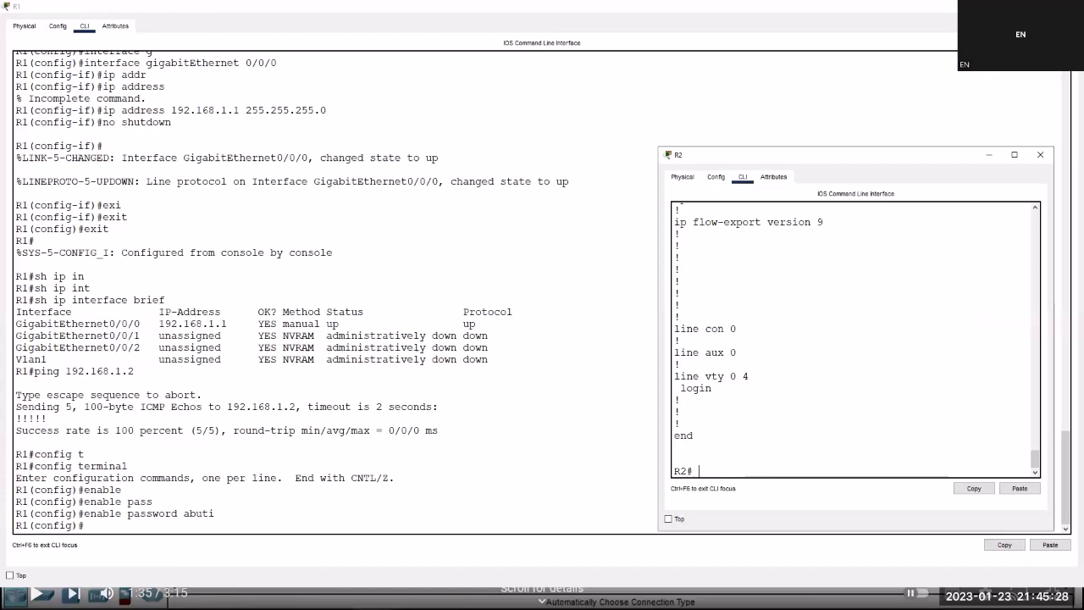
pyautogui.hotkey('alt', 'Tab')
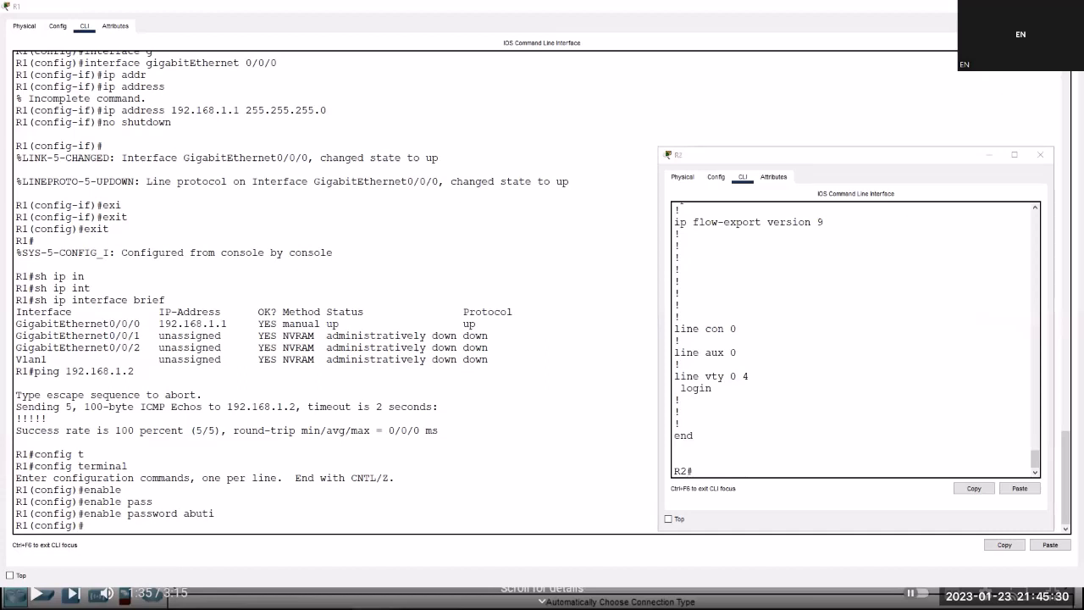
# Leave R1's configuration mode and return to the privileged prompt.
pyautogui.click(180, 427)
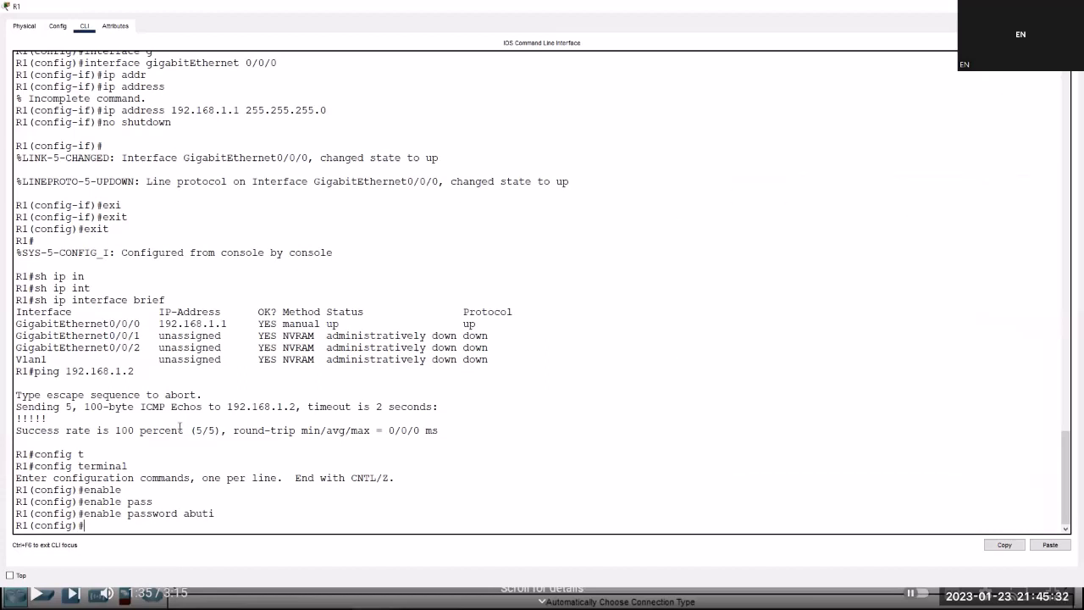
pyautogui.doubleClick(169, 516)
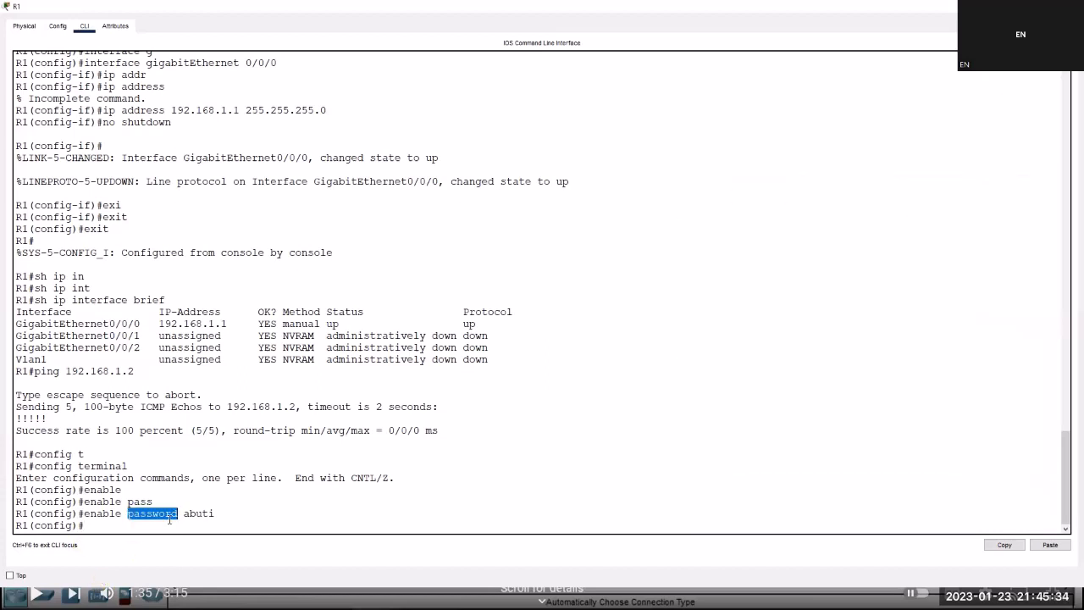
pyautogui.click(133, 520)
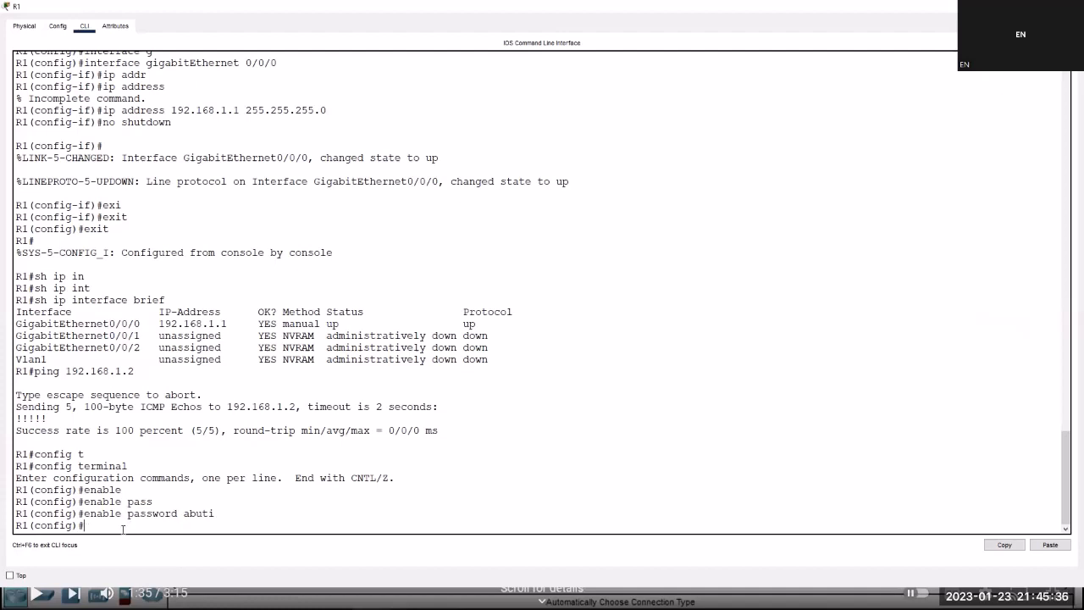
pyautogui.hotkey('ctrl', 'z')
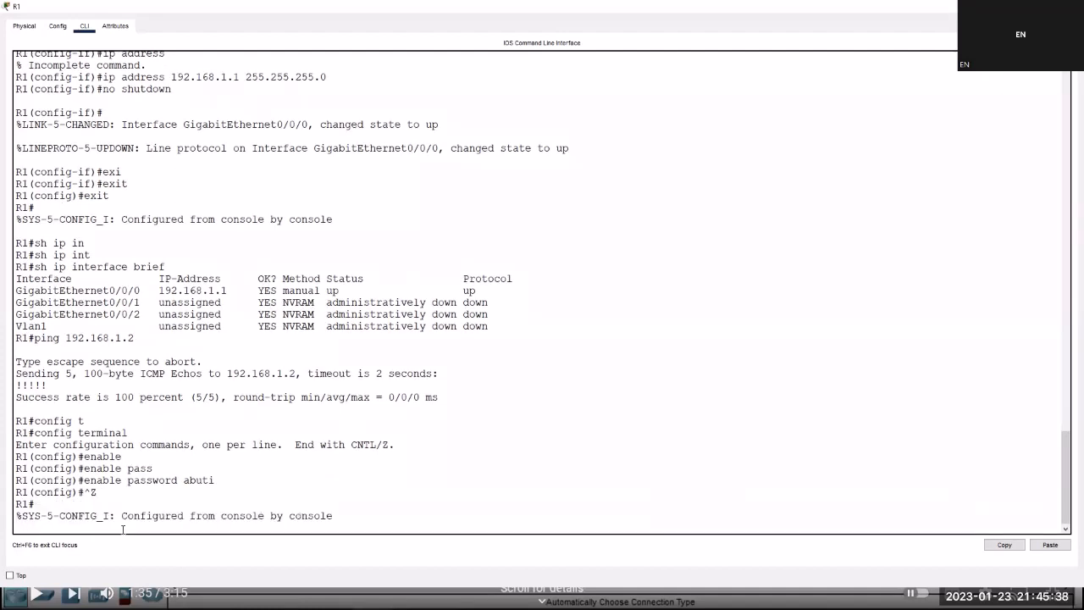
pyautogui.press('Return')
pyautogui.press('Return')
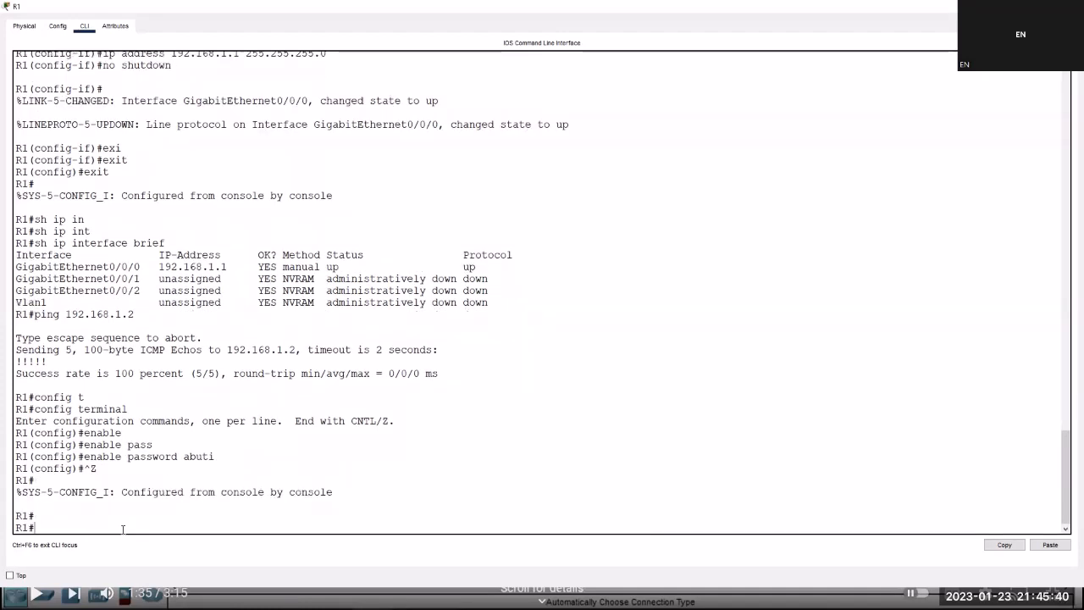
# Show R1's running configuration, highlighting its plain-text enable password, and page to the end.
pyautogui.write('sh run')
pyautogui.press('Tab')
pyautogui.press('Return')
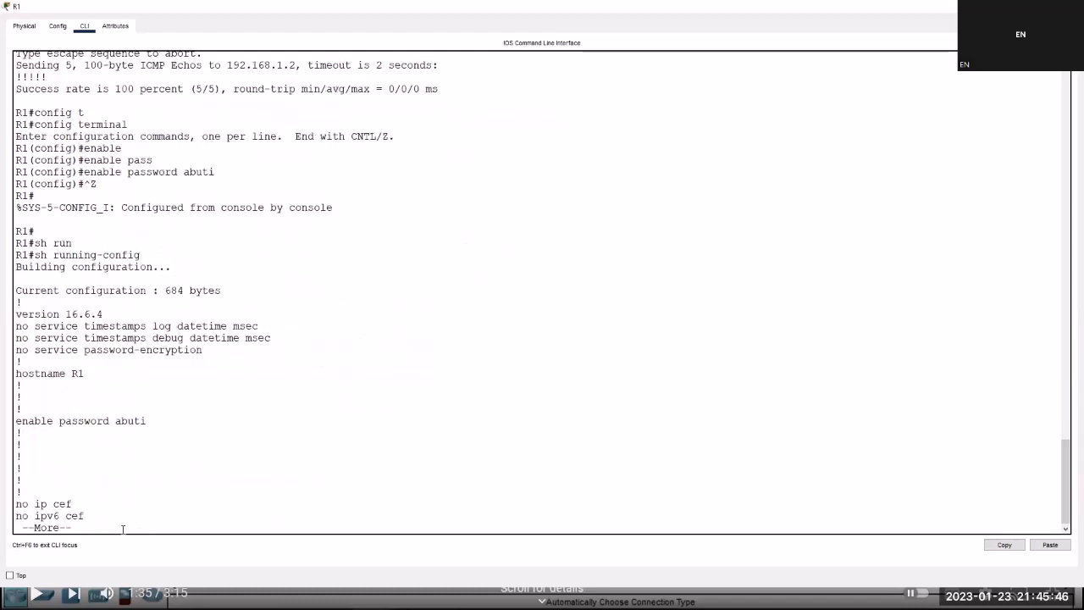
pyautogui.doubleClick(123, 418)
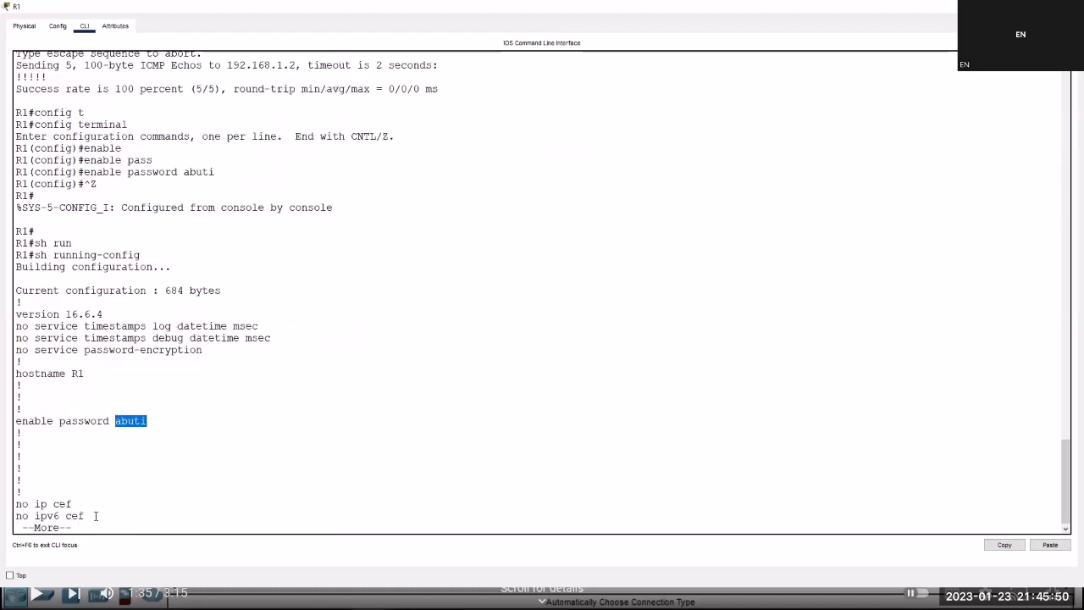
pyautogui.press('space')
pyautogui.press('space')
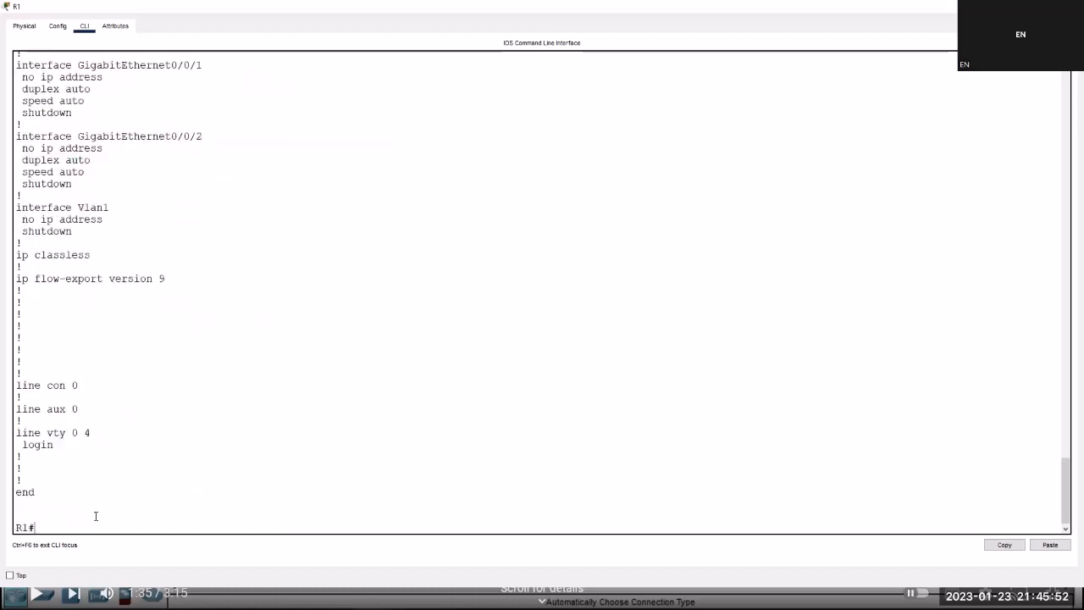
pyautogui.write('c')
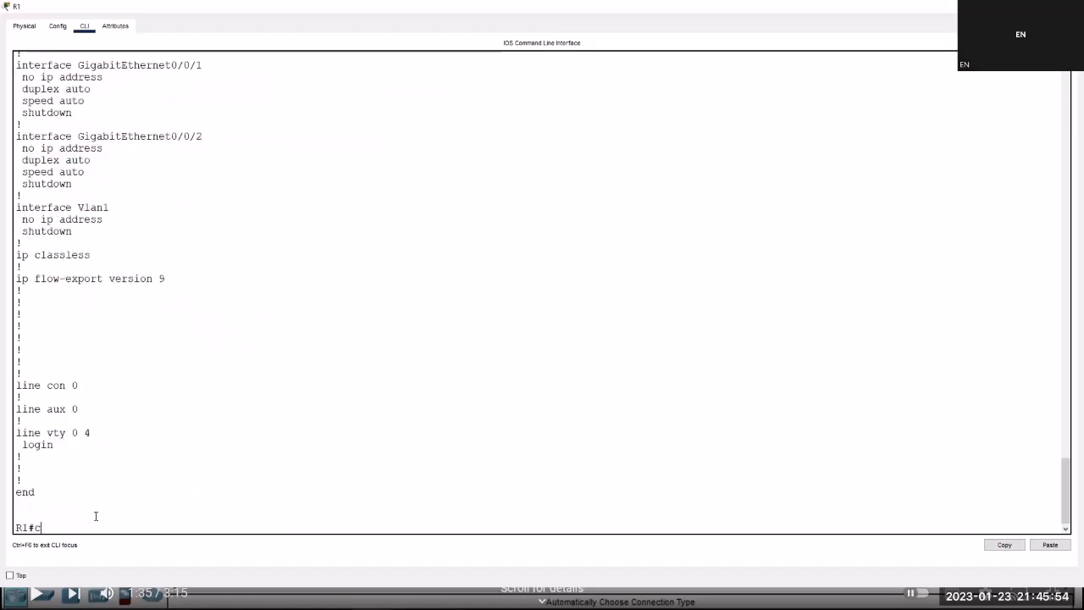
pyautogui.write('onfig t')
# Enable service password-encryption on R1 in global configuration mode.
pyautogui.press('Tab')
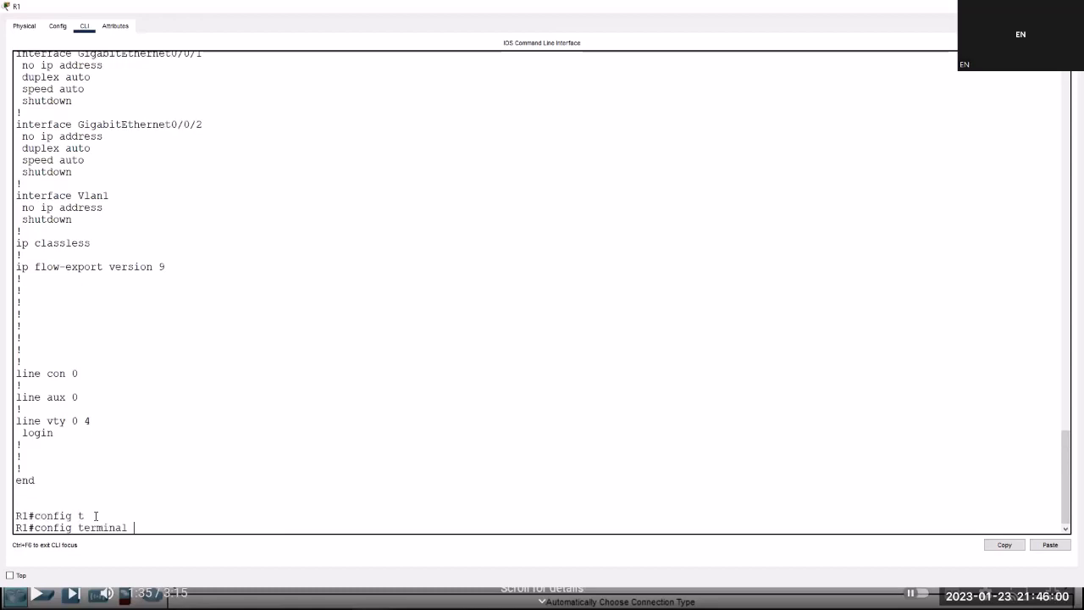
pyautogui.press('Return')
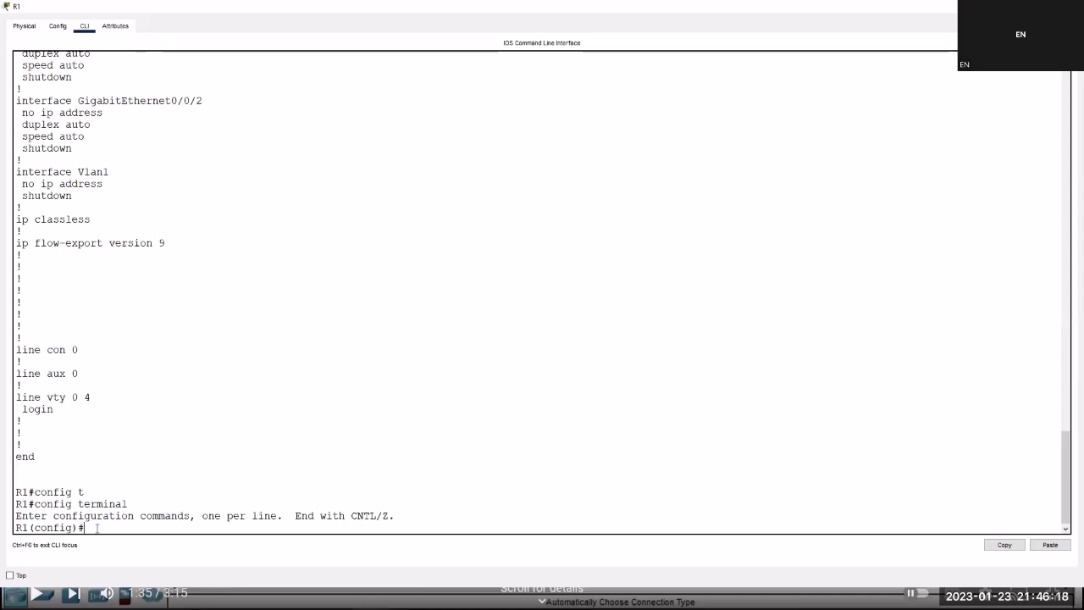
pyautogui.write('e')
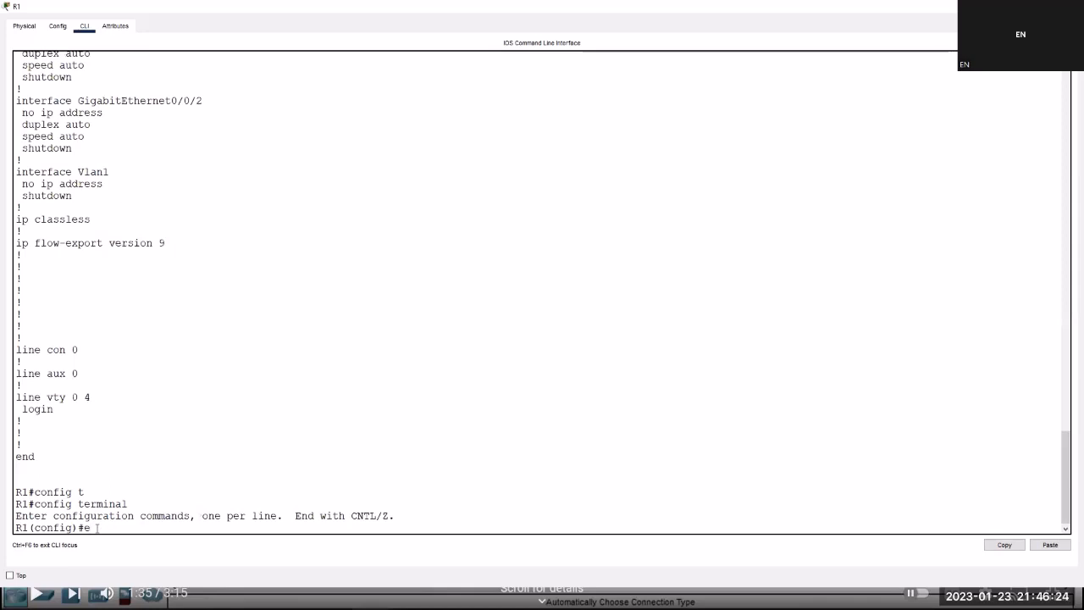
pyautogui.press('BackSpace')
pyautogui.write('serv')
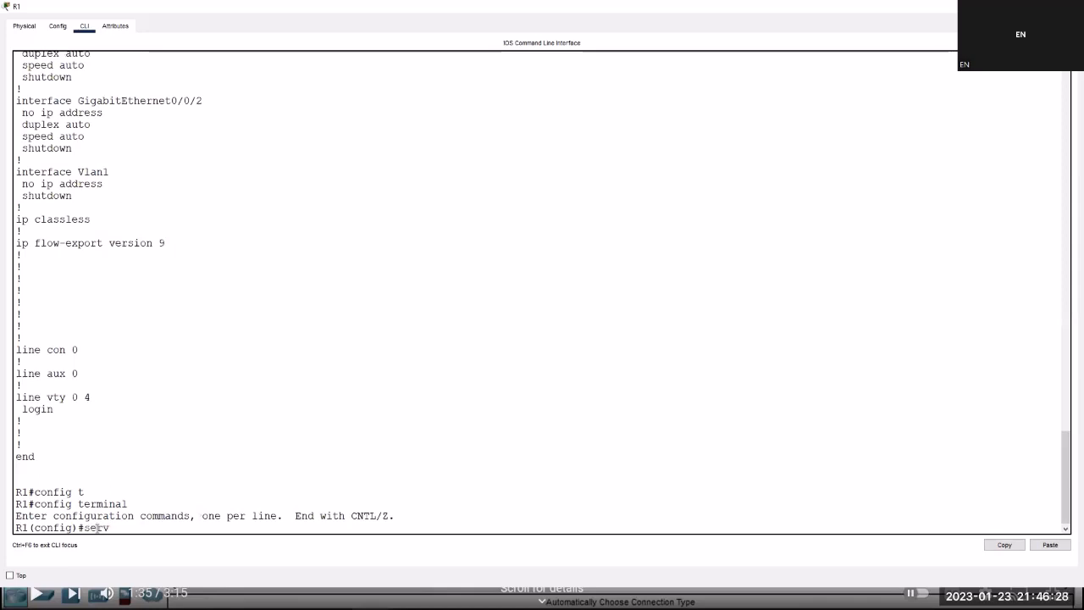
pyautogui.write('i')
pyautogui.press('Tab')
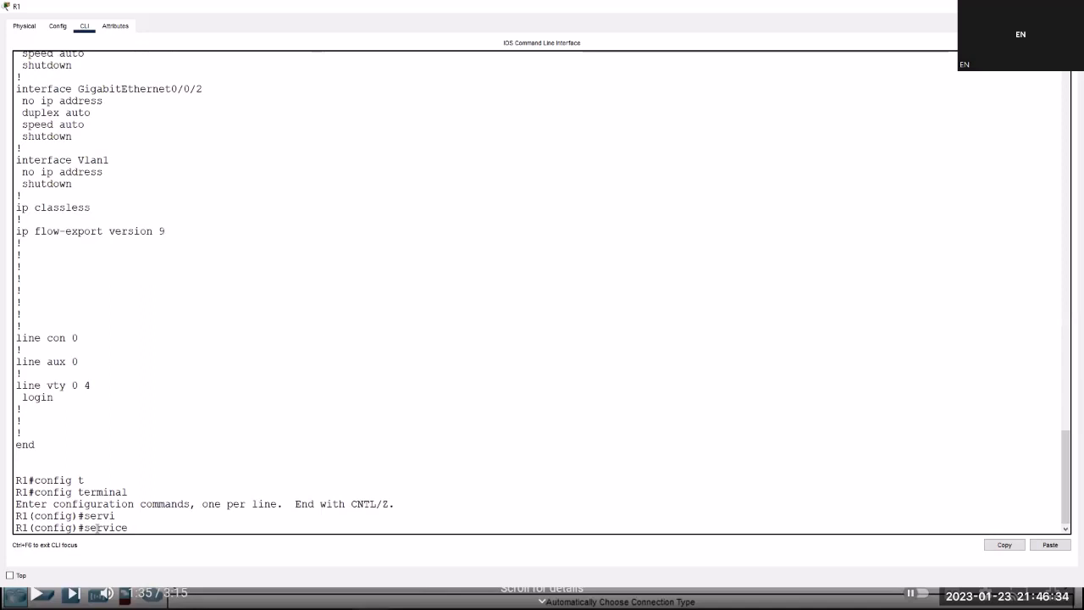
pyautogui.write('?')
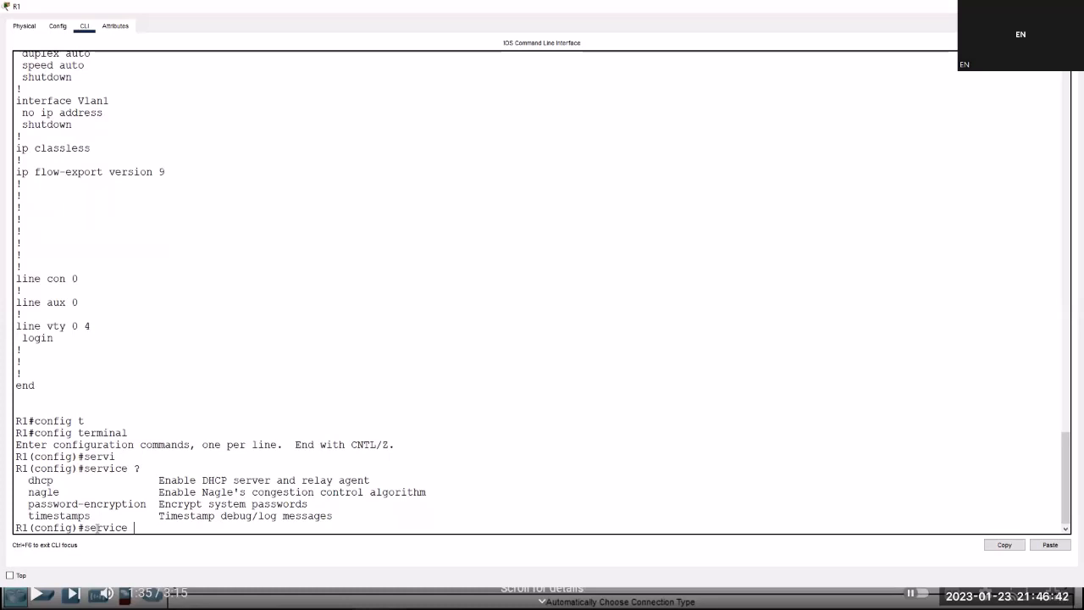
pyautogui.write('pass')
pyautogui.press('Tab')
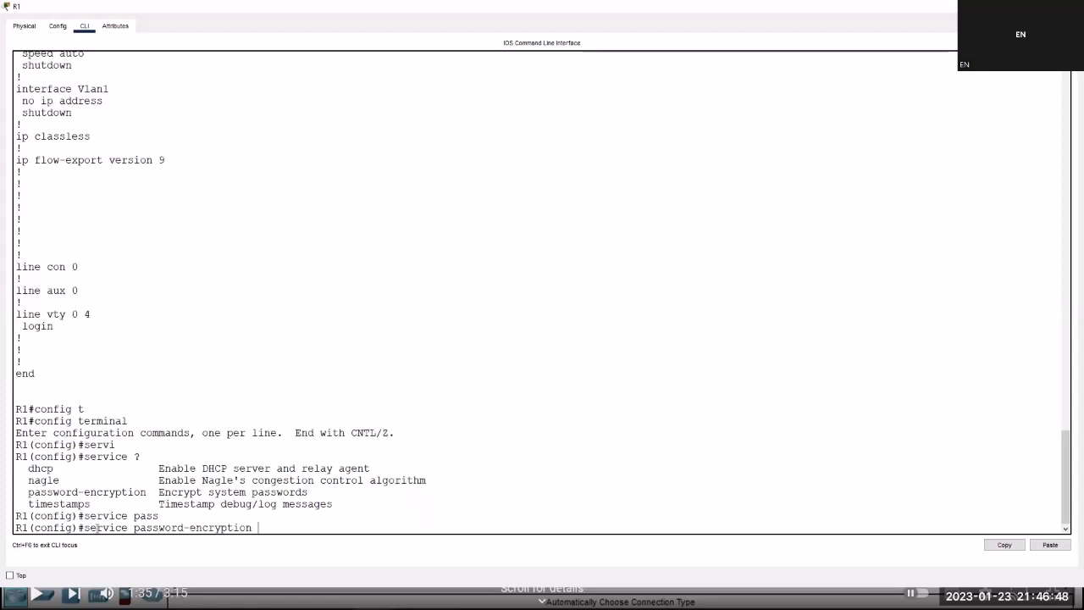
pyautogui.press('Return')
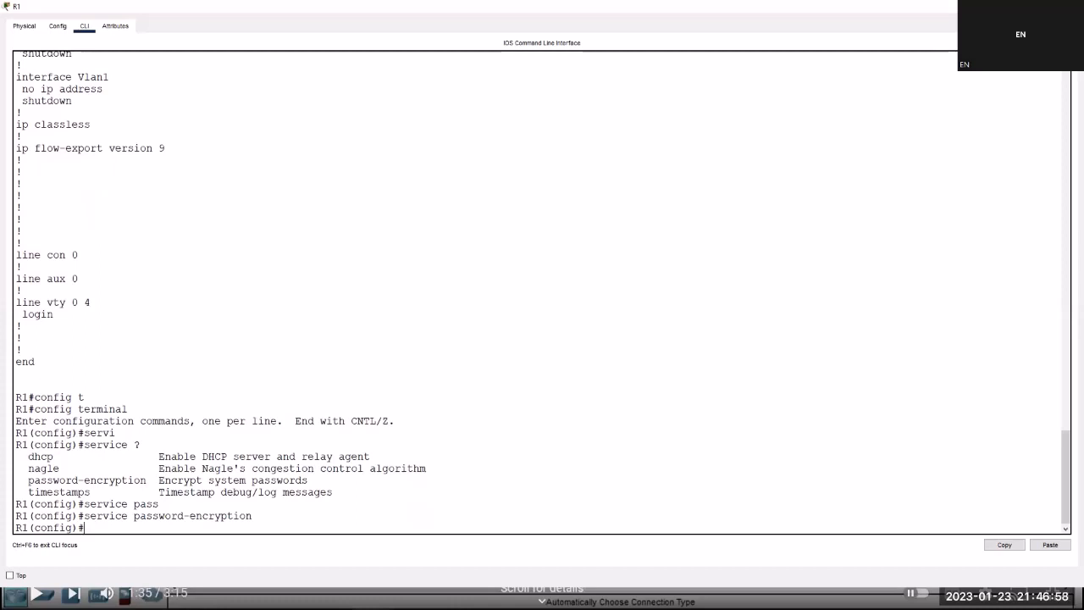
pyautogui.hotkey('alt', 'Tab')
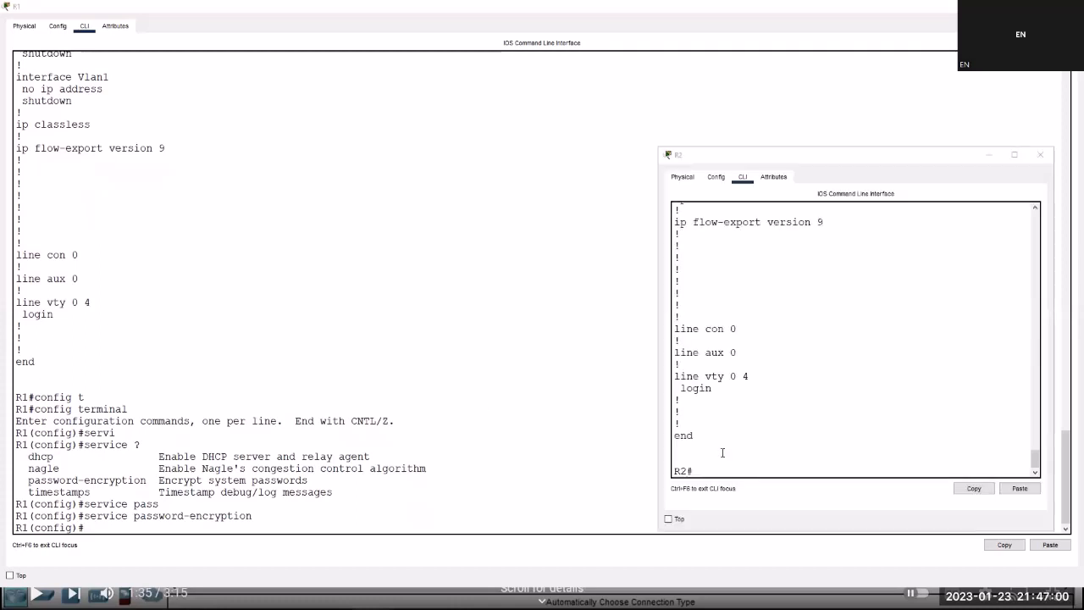
# Turn on service password-encryption on R2 in global configuration mode.
pyautogui.click(698, 464)
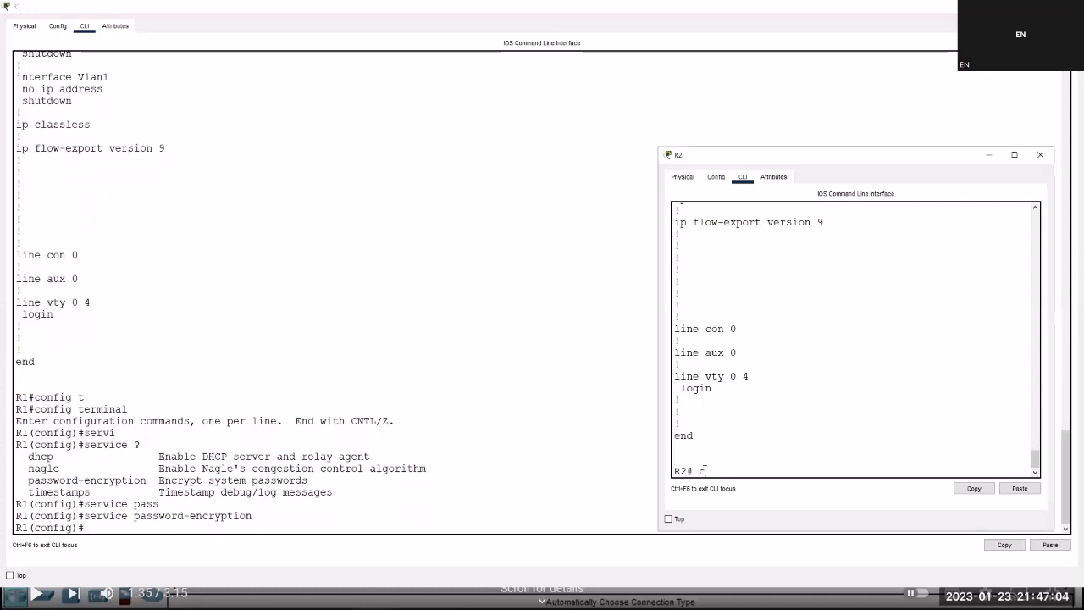
pyautogui.write('confi')
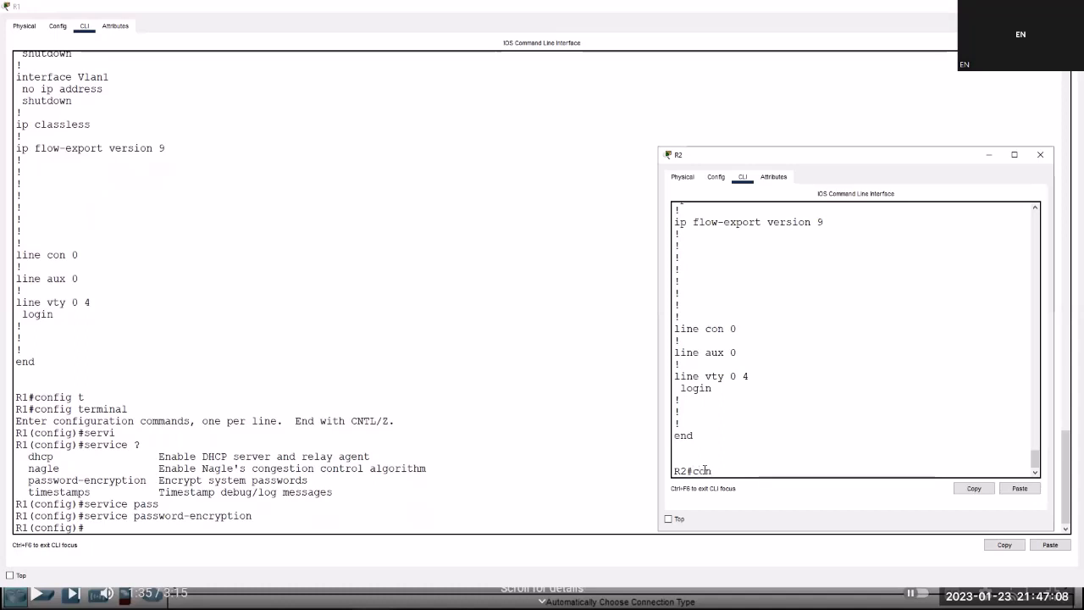
pyautogui.press('Tab')
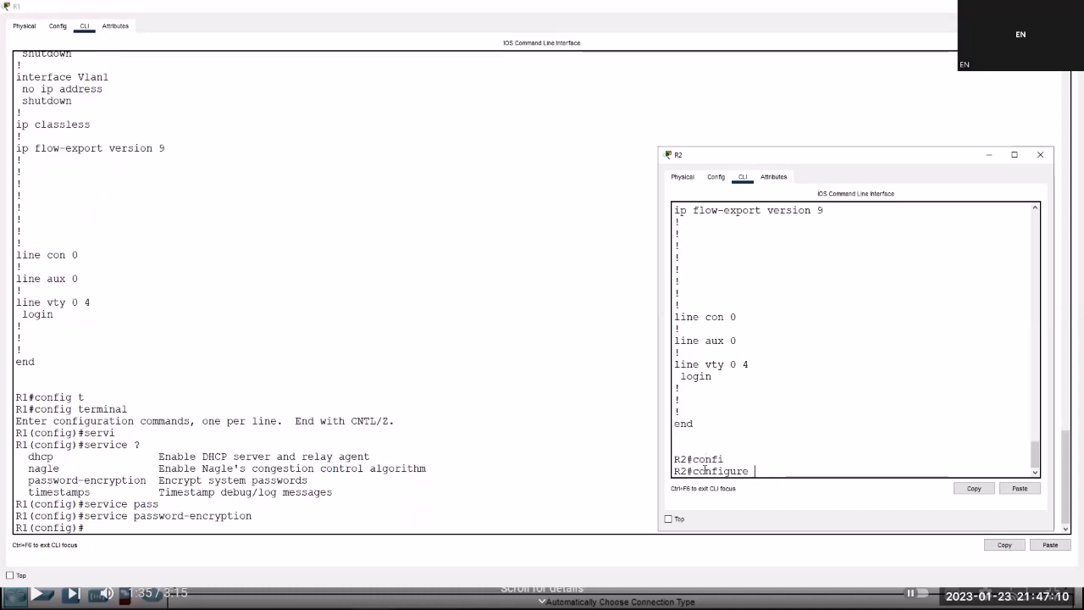
pyautogui.write('t')
pyautogui.press('Tab')
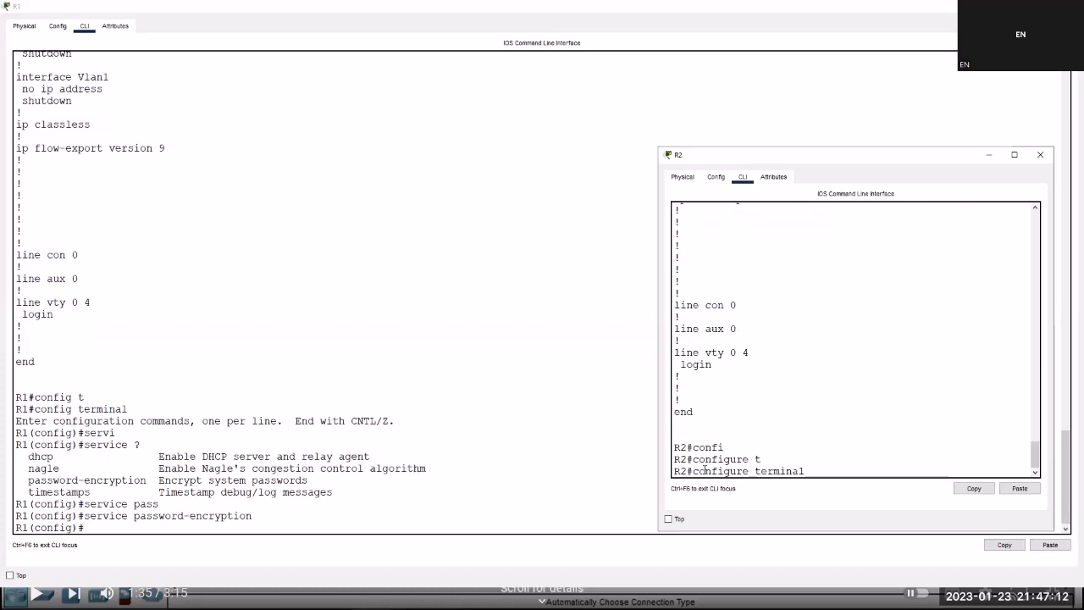
pyautogui.press('Return')
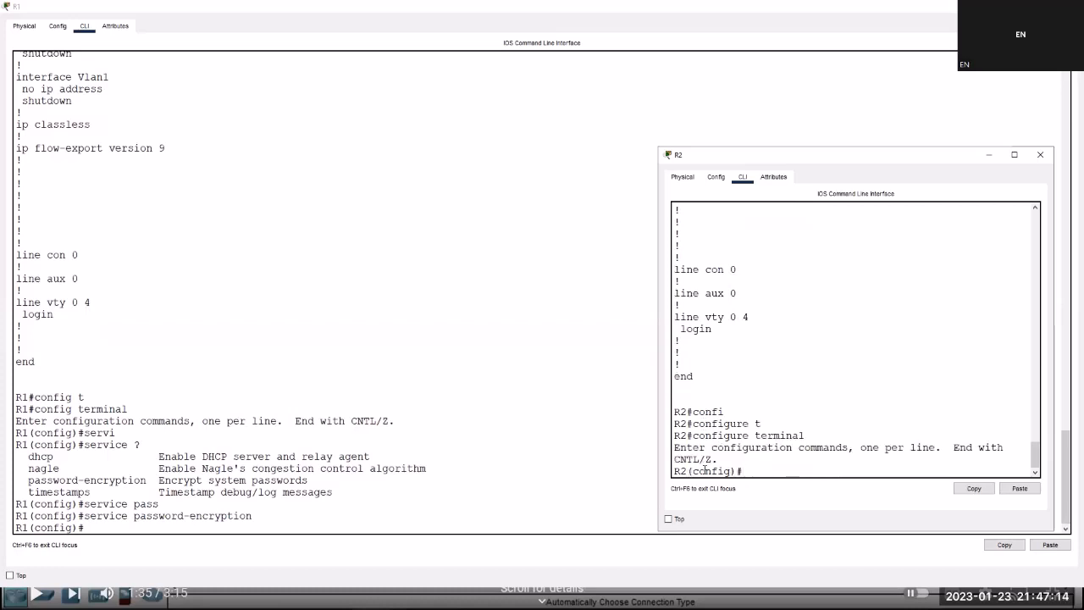
pyautogui.write('servi')
pyautogui.press('Tab')
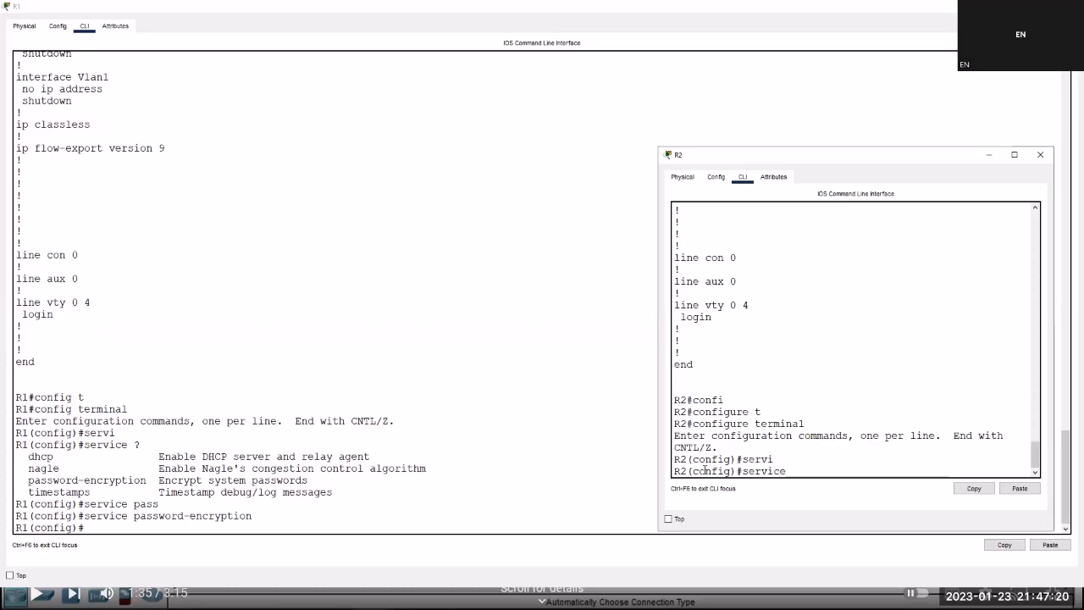
pyautogui.write('?')
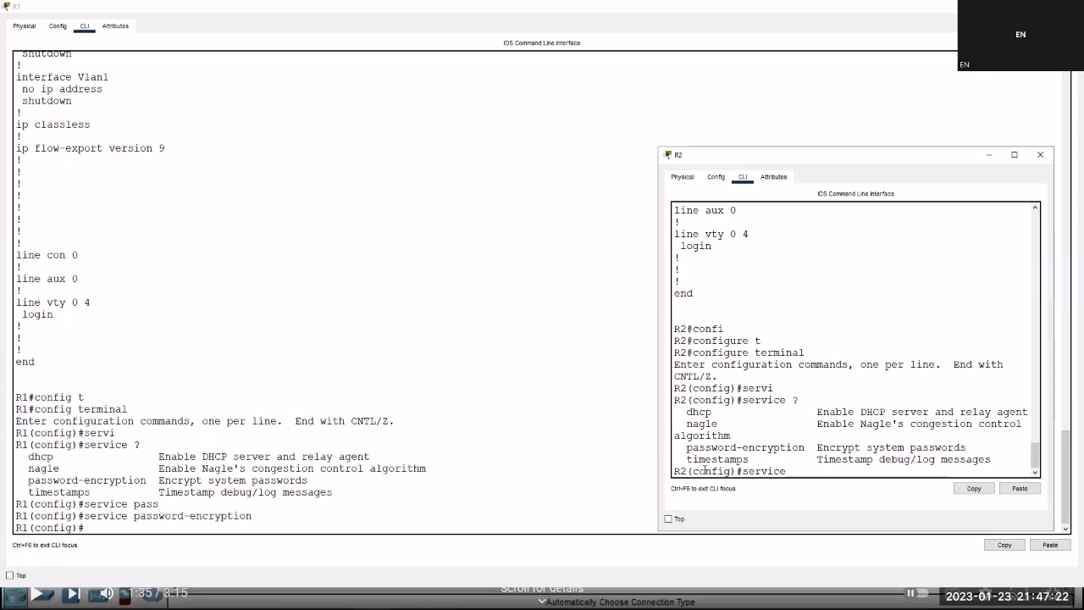
pyautogui.write(' pass')
pyautogui.press('Tab')
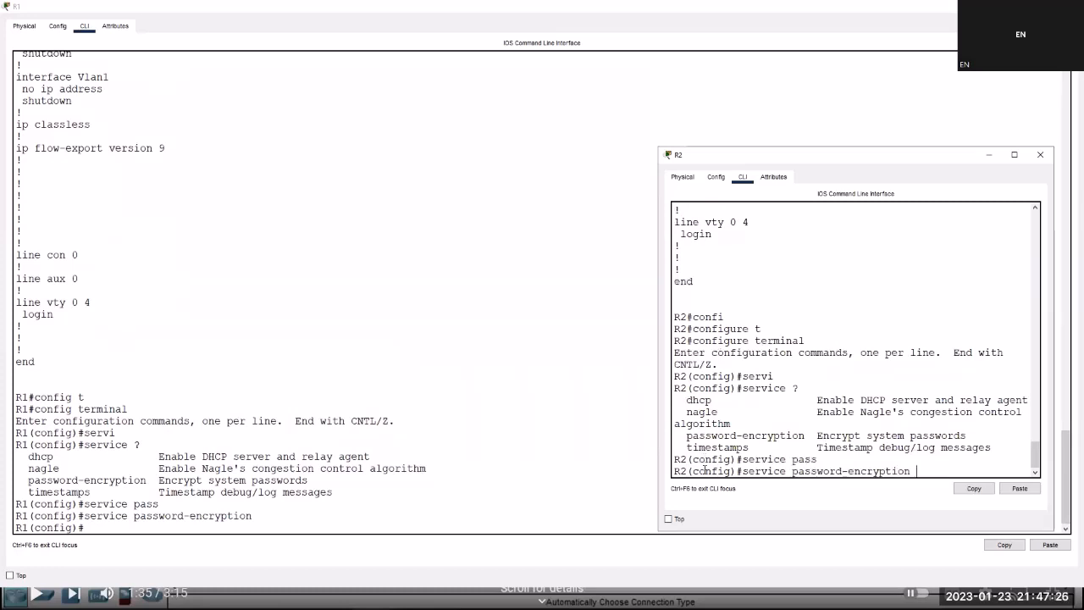
pyautogui.press('Return')
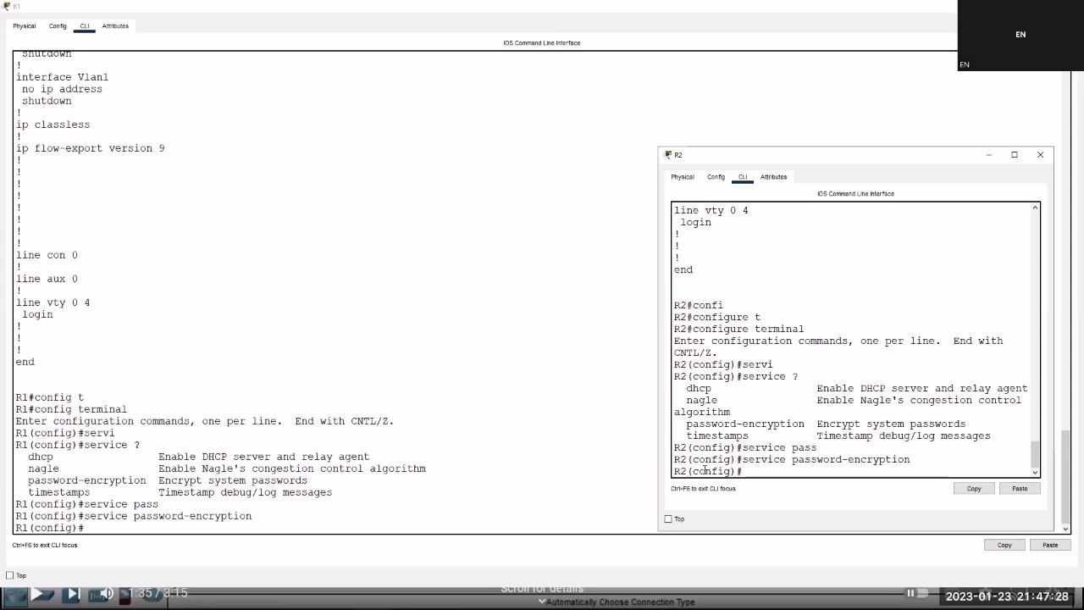
# Exit configuration mode and display R2's running configuration with sh run.
pyautogui.hotkey('ctrl', 'z')
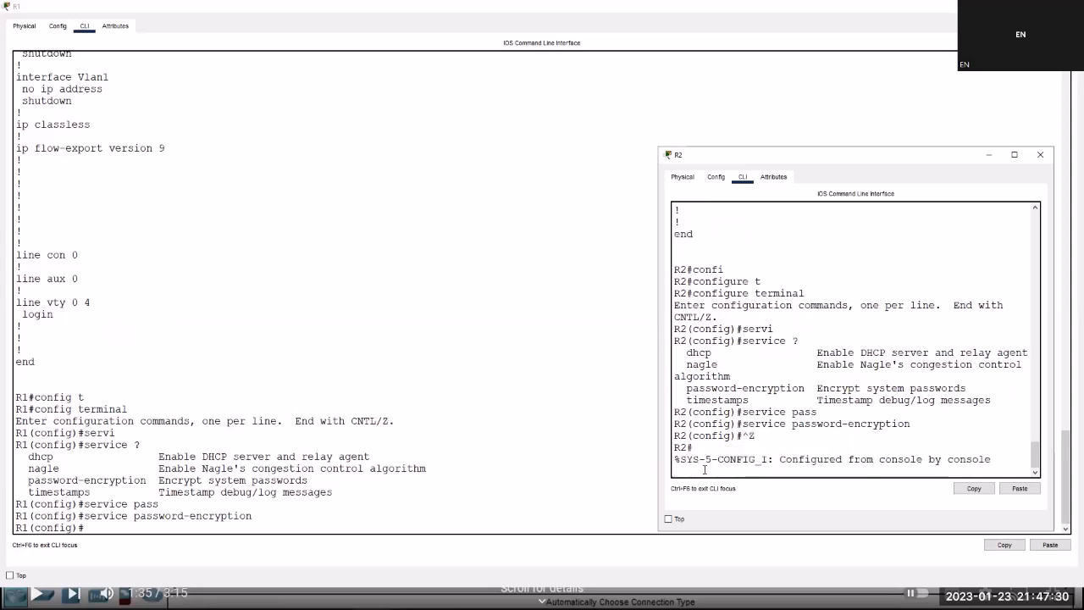
pyautogui.press('Return')
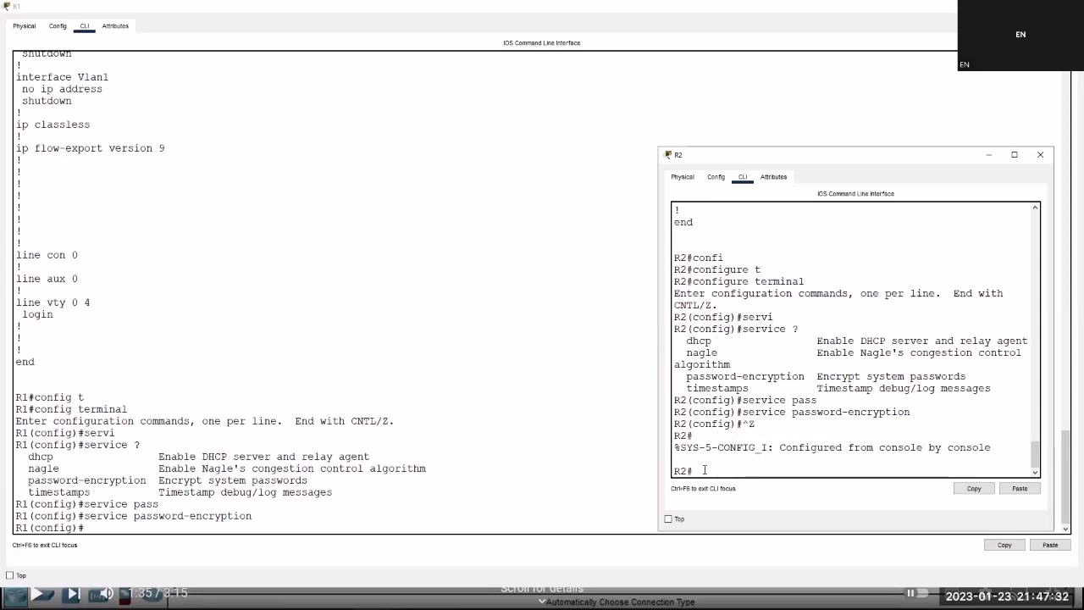
pyautogui.write('sh run')
pyautogui.press('Return')
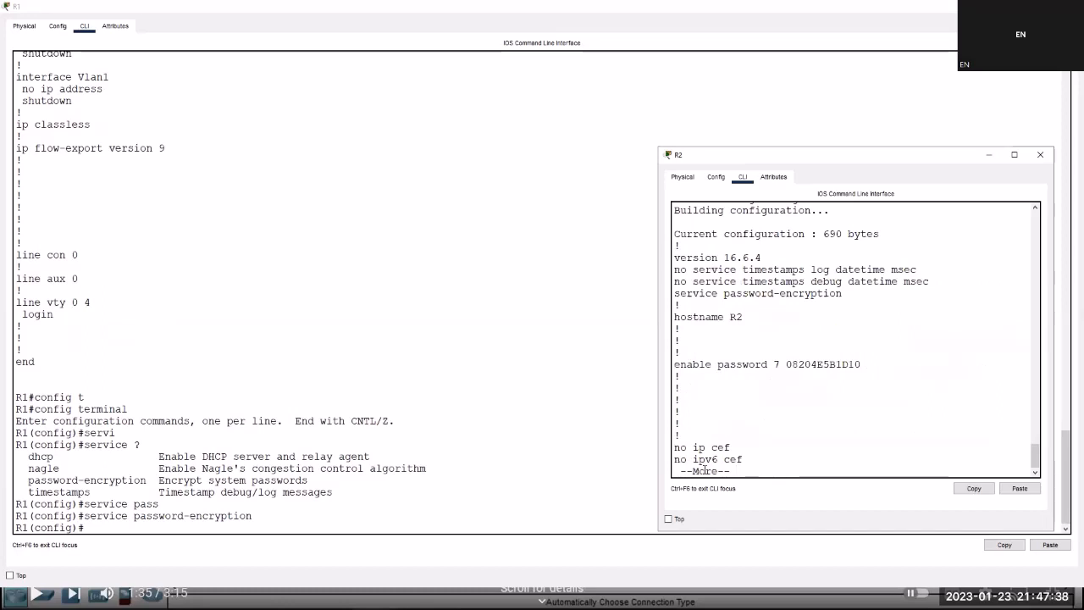
# Select R2's type 7 encrypted enable password string, then bring R1's console forward.
pyautogui.tripleClick(801, 368)
pyautogui.doubleClick(810, 362)
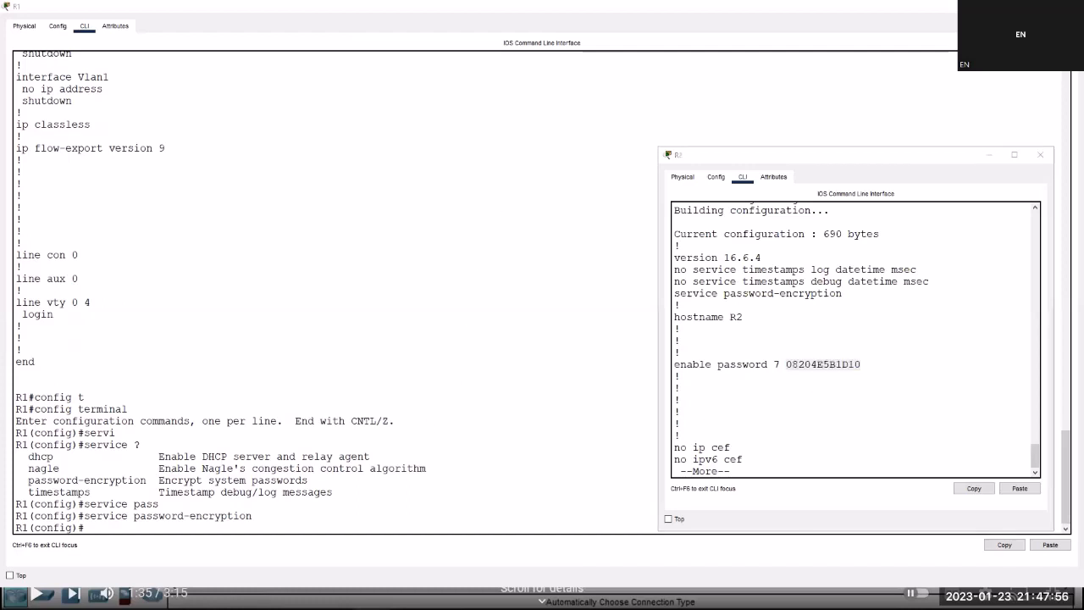
pyautogui.click(447, 574)
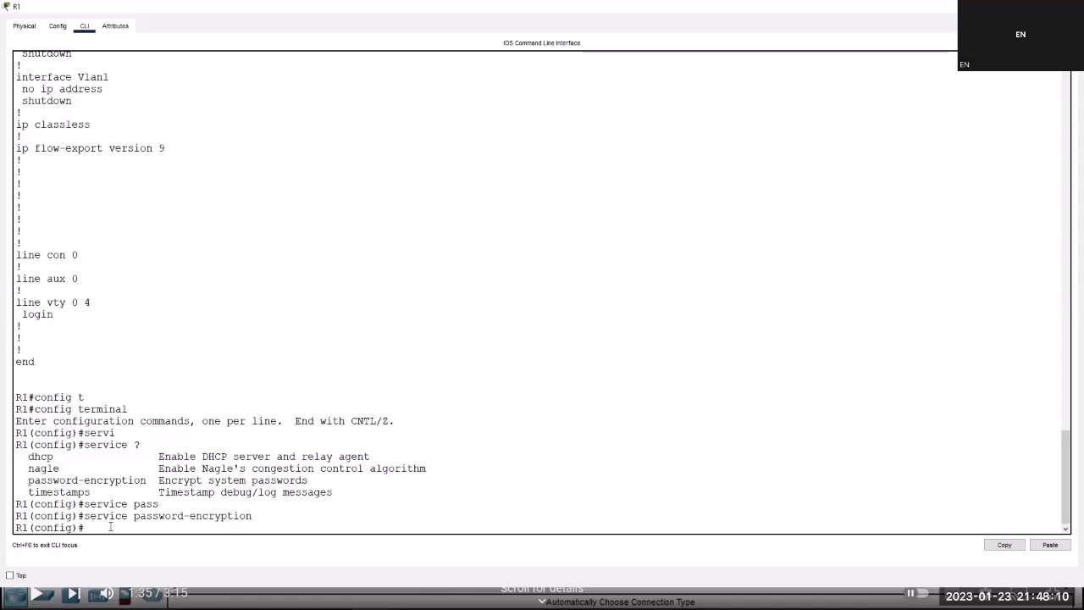
# Exit R1's configuration mode and show its running config, highlighting the type 7 enable password.
pyautogui.hotkey('ctrl', 'z')
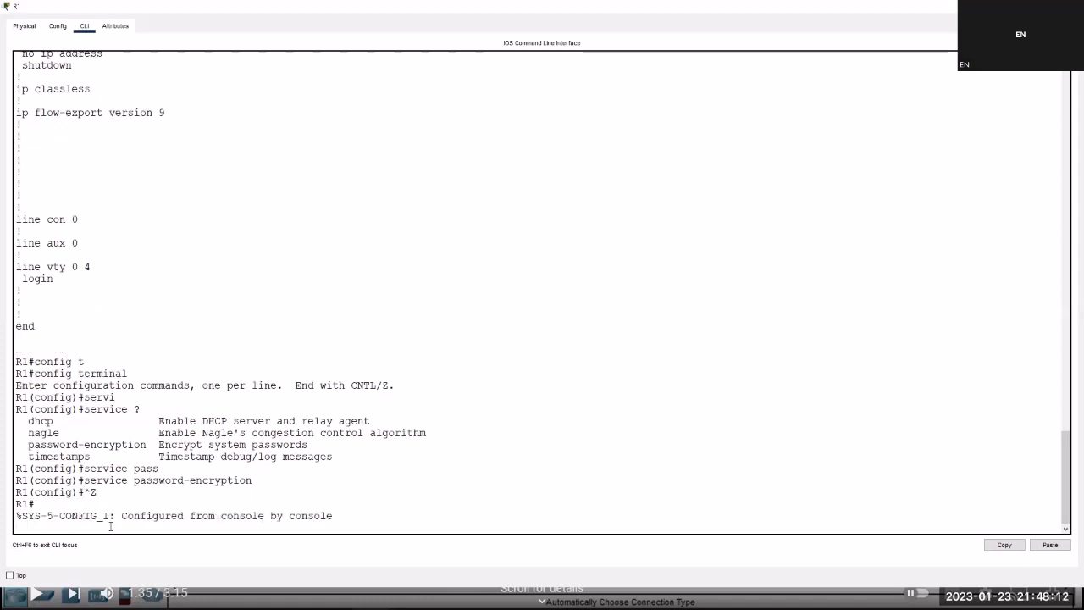
pyautogui.press('Return')
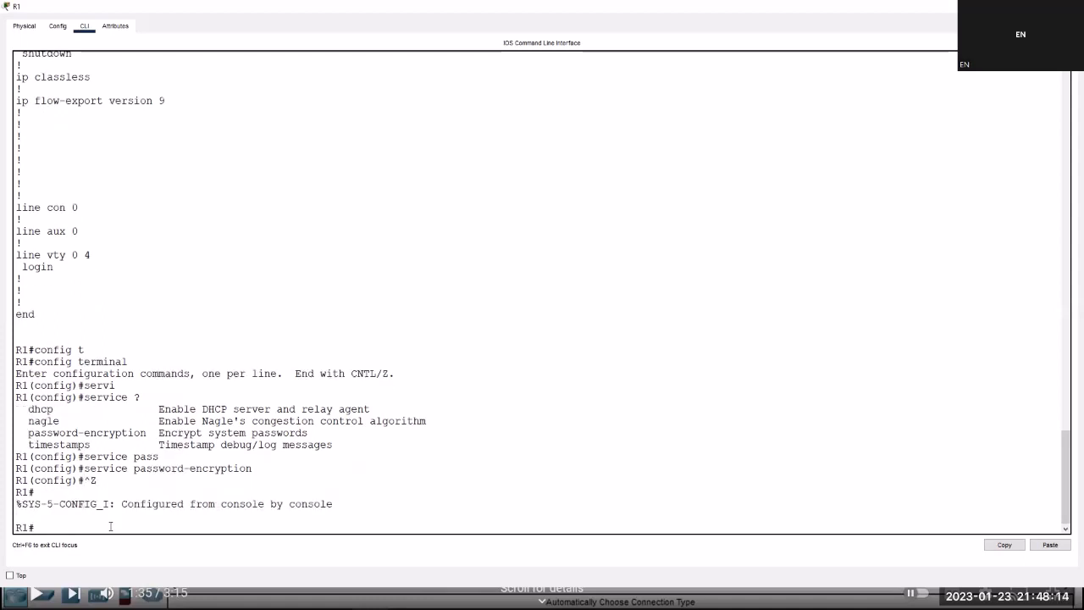
pyautogui.write('sh run')
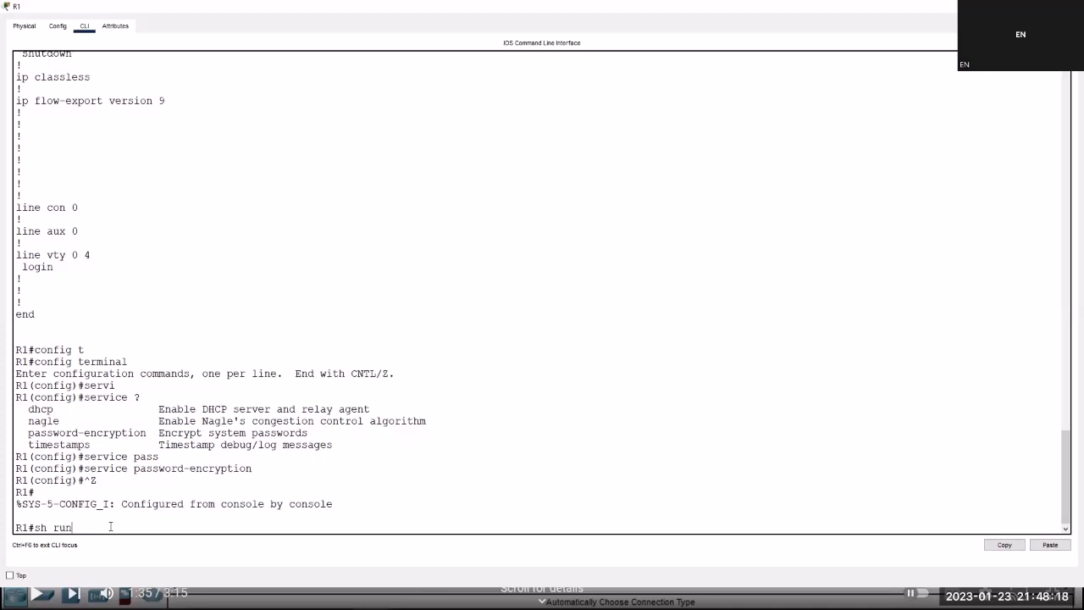
pyautogui.press('Return')
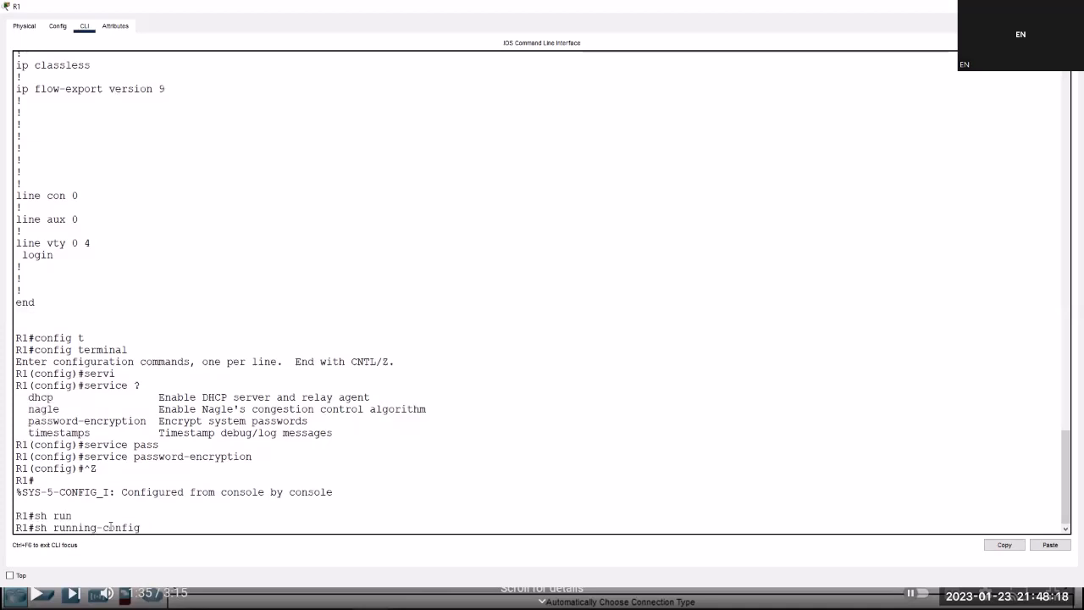
pyautogui.tripleClick(159, 421)
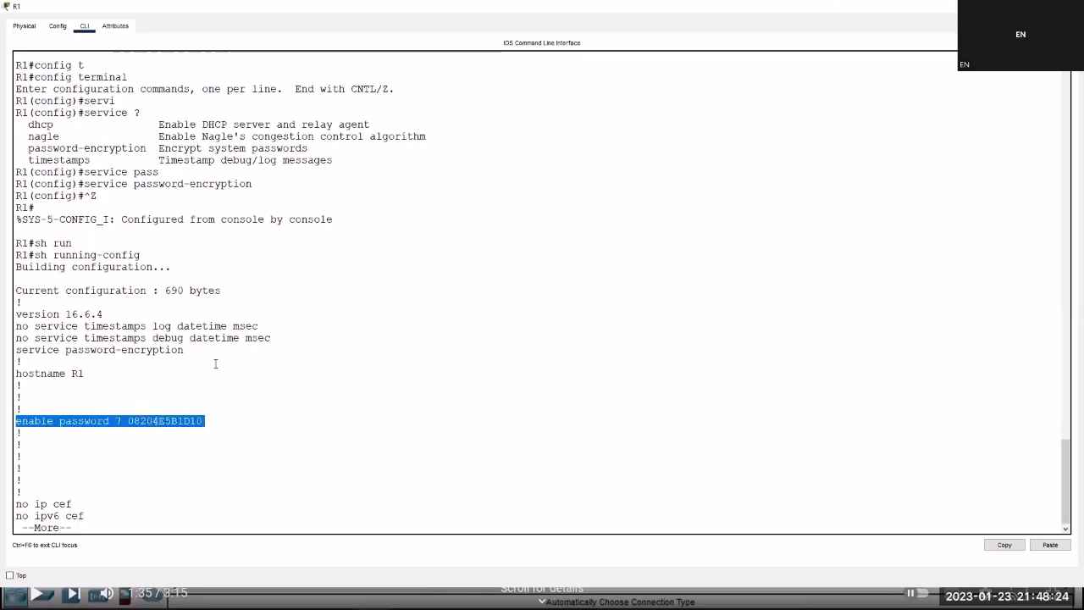
# Bring the exercise notes to the front and select the secret password value.
pyautogui.hotkey('alt', 'Tab')
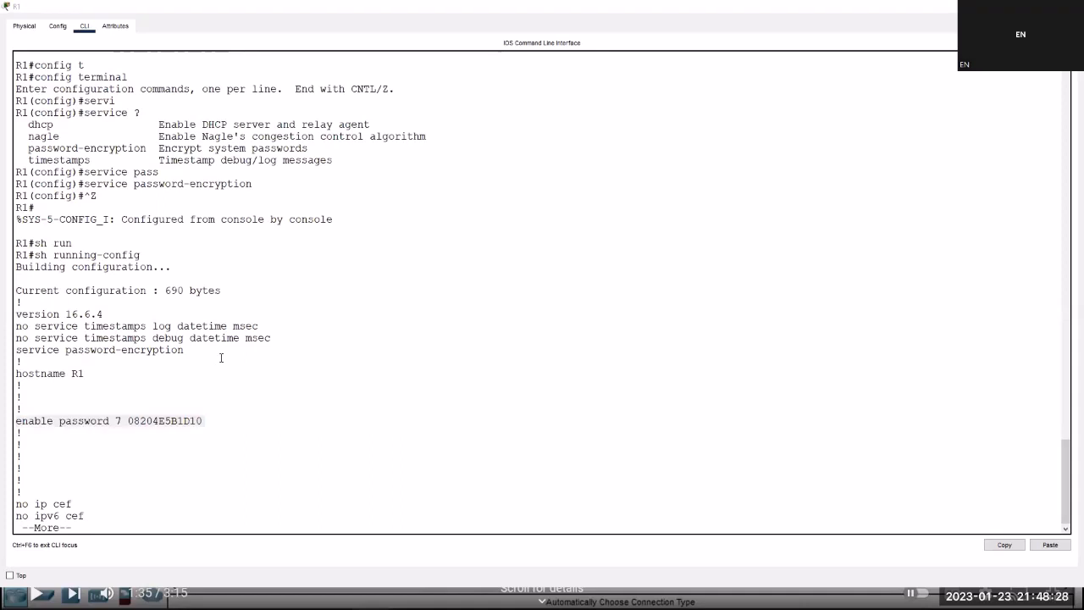
pyautogui.hotkey('alt', 'Tab')
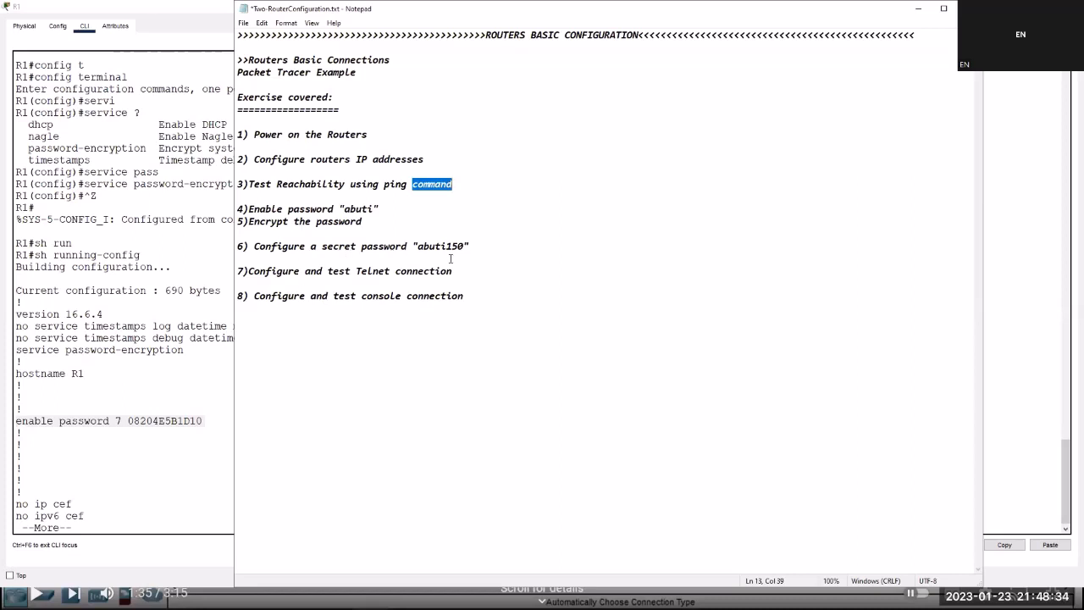
pyautogui.moveTo(413, 245); pyautogui.dragTo(469, 246)
# Read the enable secret instructions on step 6 in the notes.
pyautogui.click(353, 247)
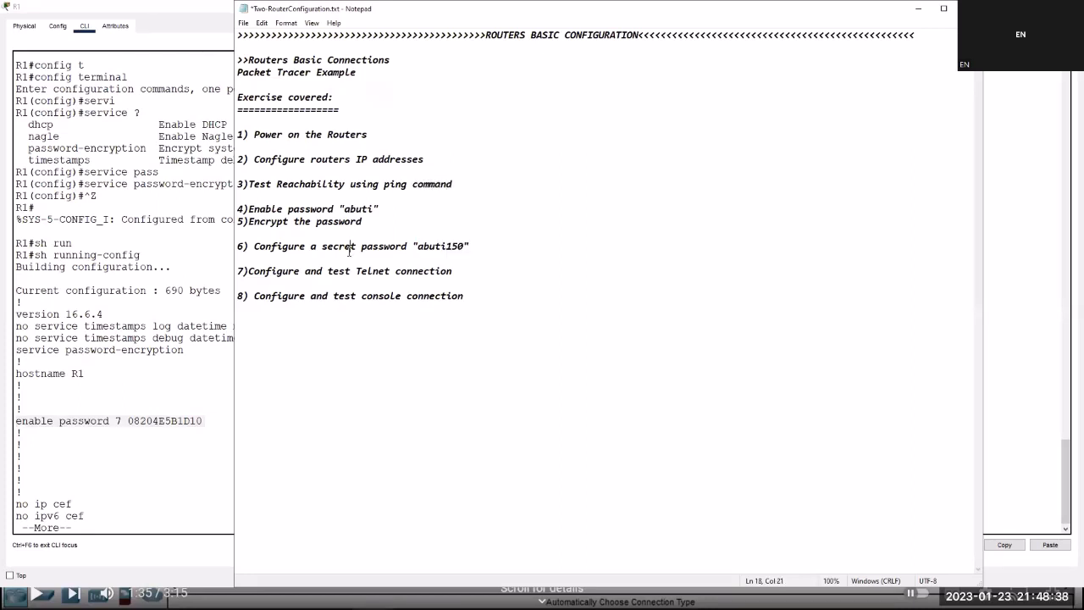
pyautogui.doubleClick(353, 248)
pyautogui.click(372, 246)
pyautogui.doubleClick(372, 246)
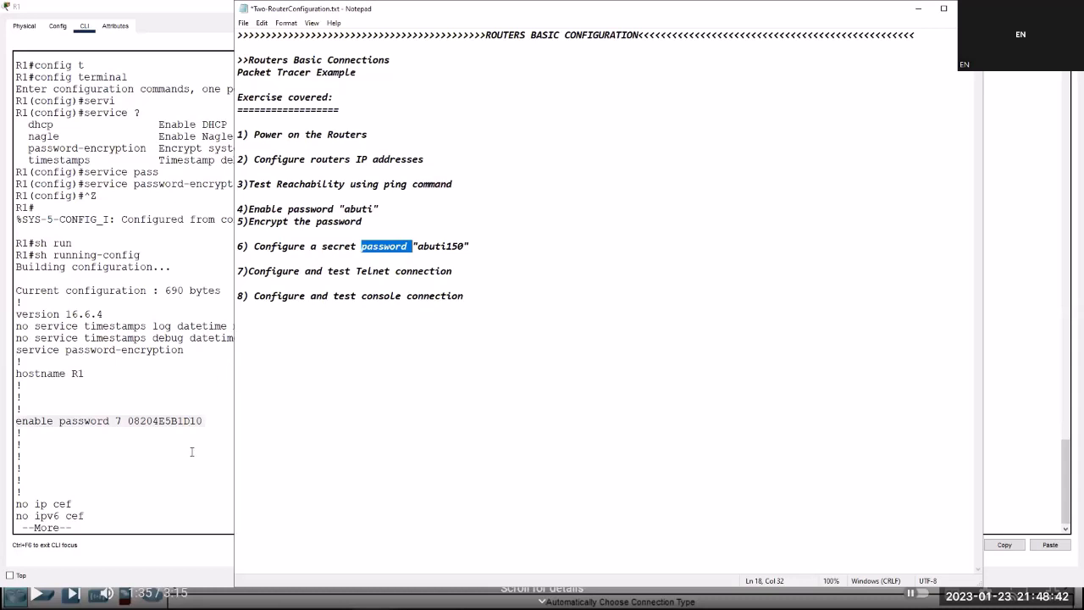
pyautogui.doubleClick(434, 514)
# Page through the rest of R1's configuration and end the session with exit.
pyautogui.doubleClick(177, 516)
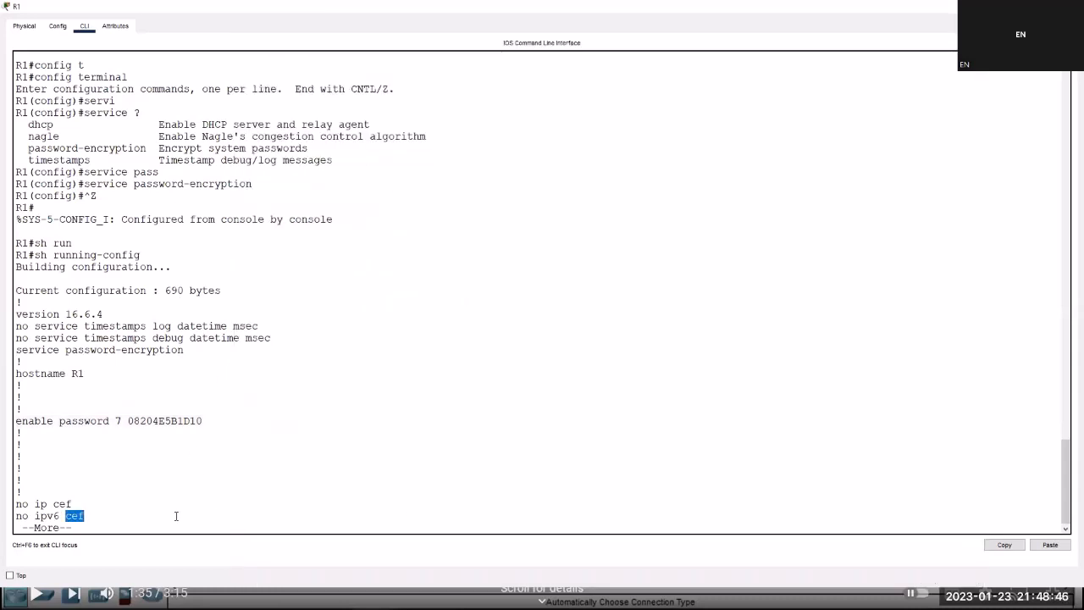
pyautogui.press('Return')
pyautogui.press('Return')
pyautogui.press('Return')
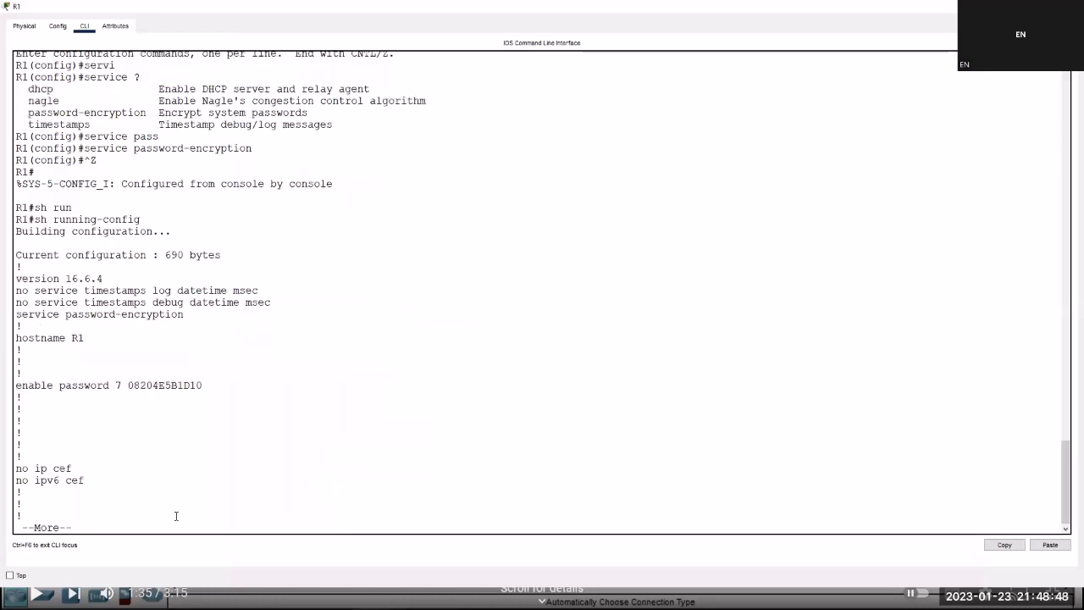
pyautogui.press('space')
pyautogui.press('space')
pyautogui.press('space')
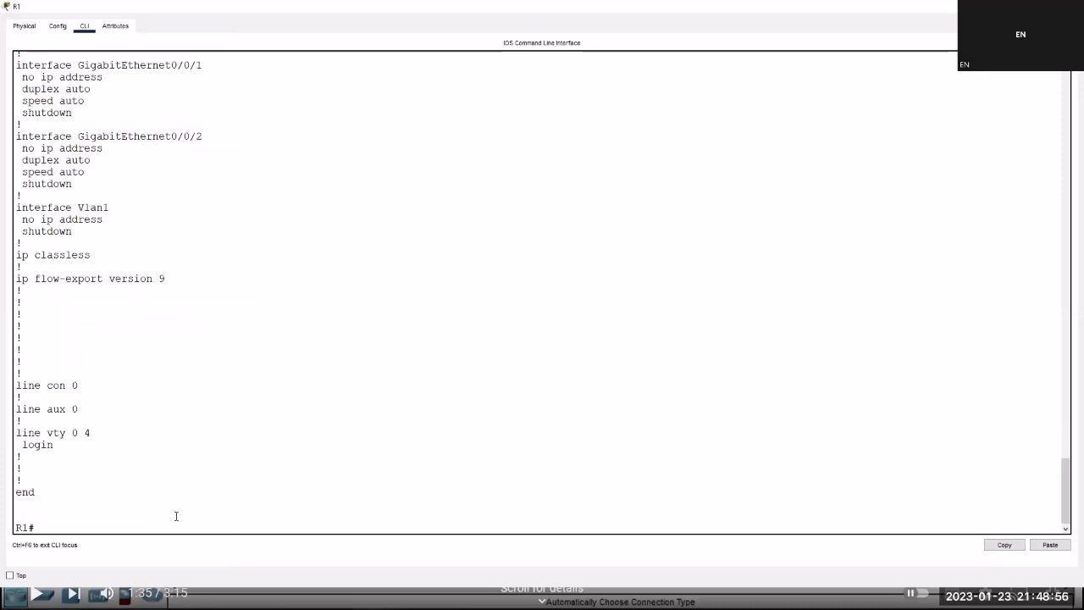
pyautogui.write('exit')
pyautogui.press('Return')
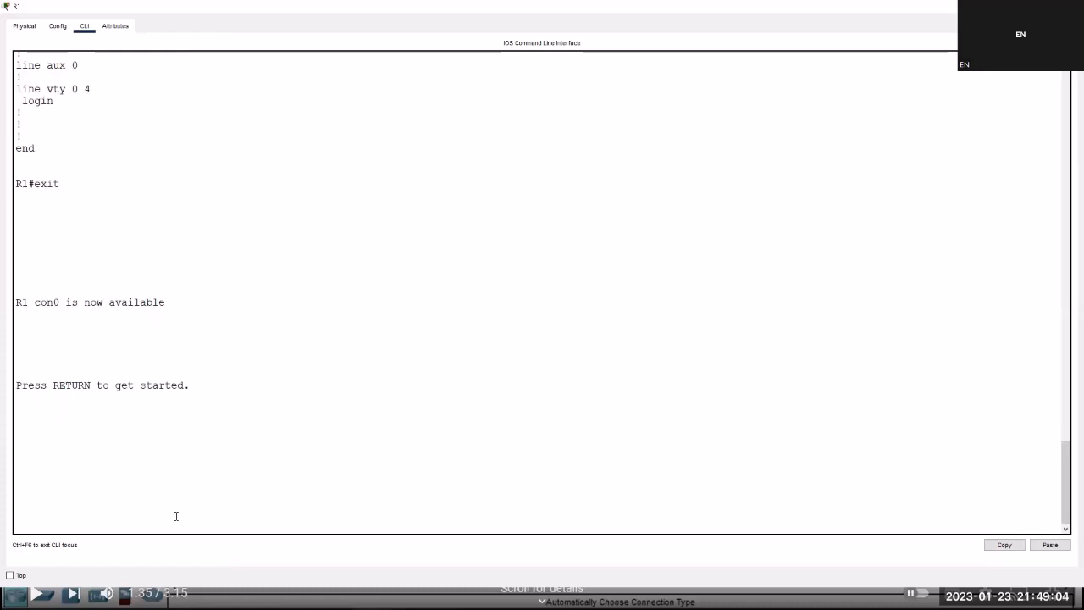
# Restart R1's console session and enter privileged mode by supplying the enable password.
pyautogui.press('Return')
pyautogui.write('e')
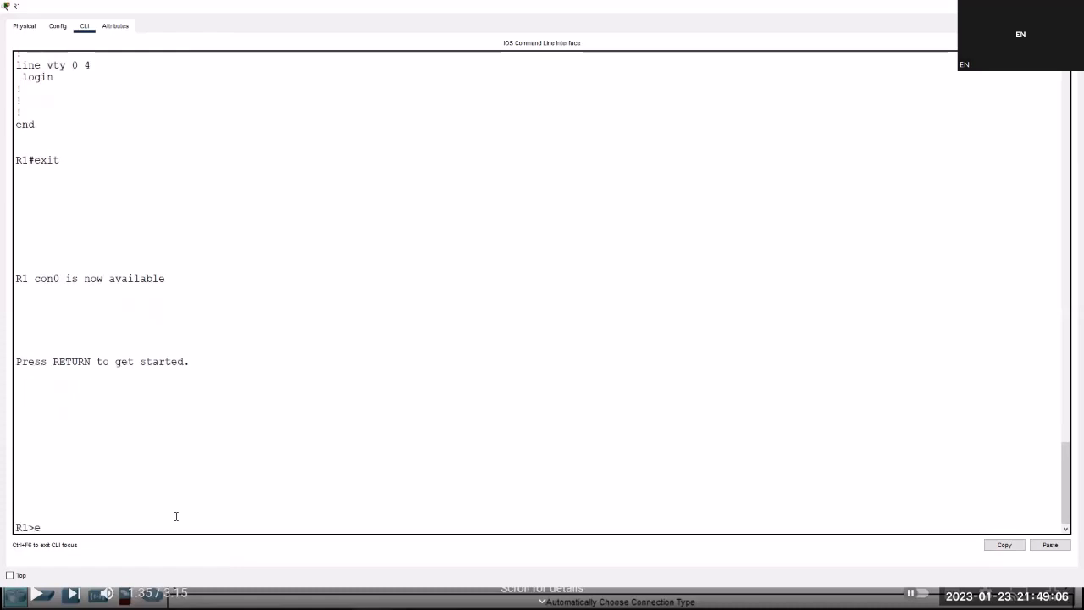
pyautogui.write('na')
pyautogui.press('Return')
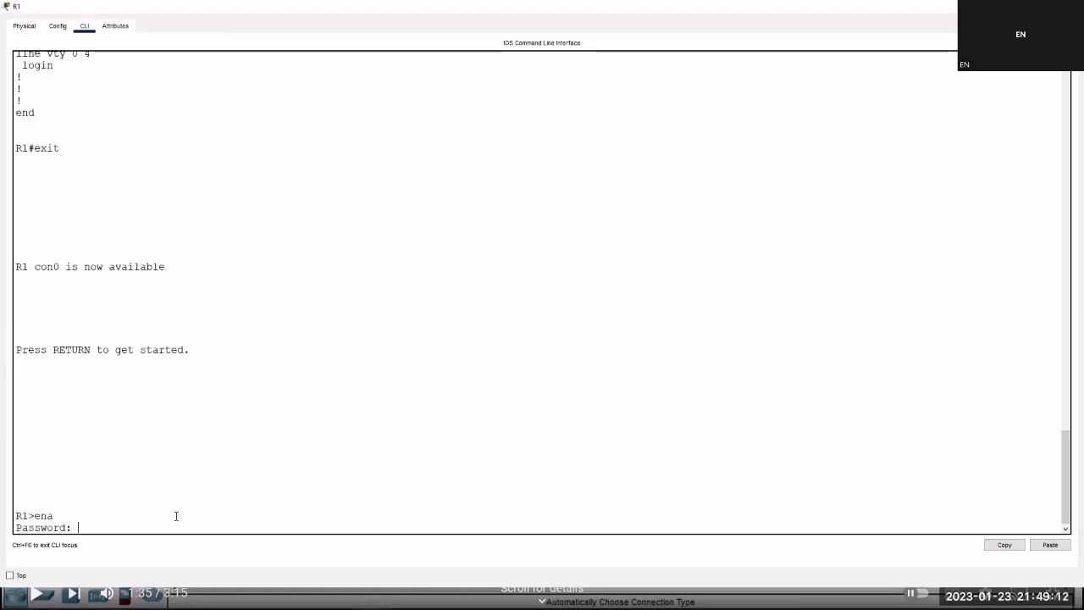
pyautogui.press('Return')
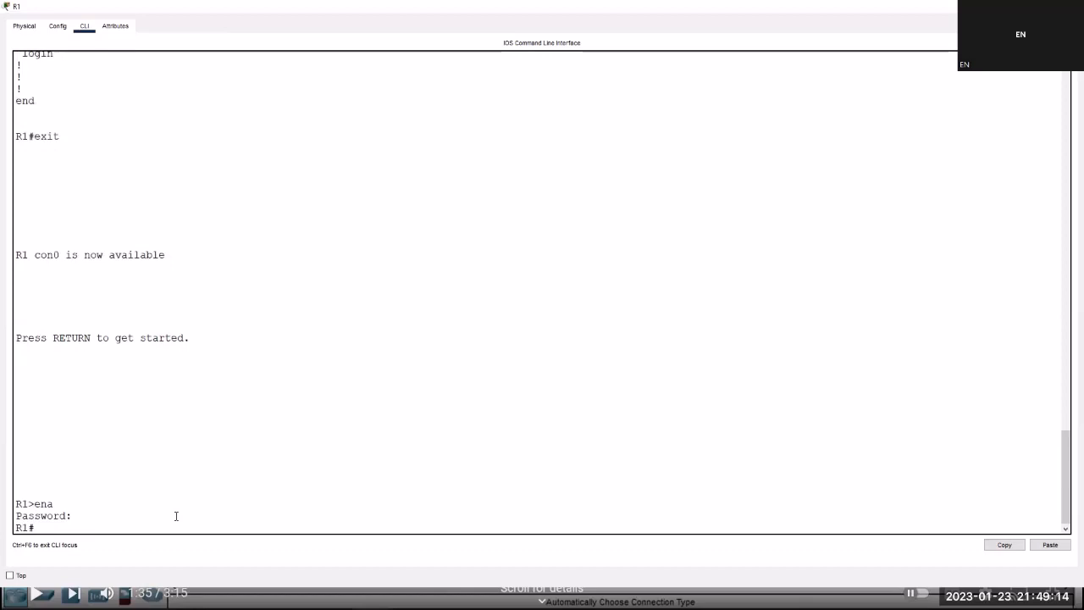
pyautogui.press('Return')
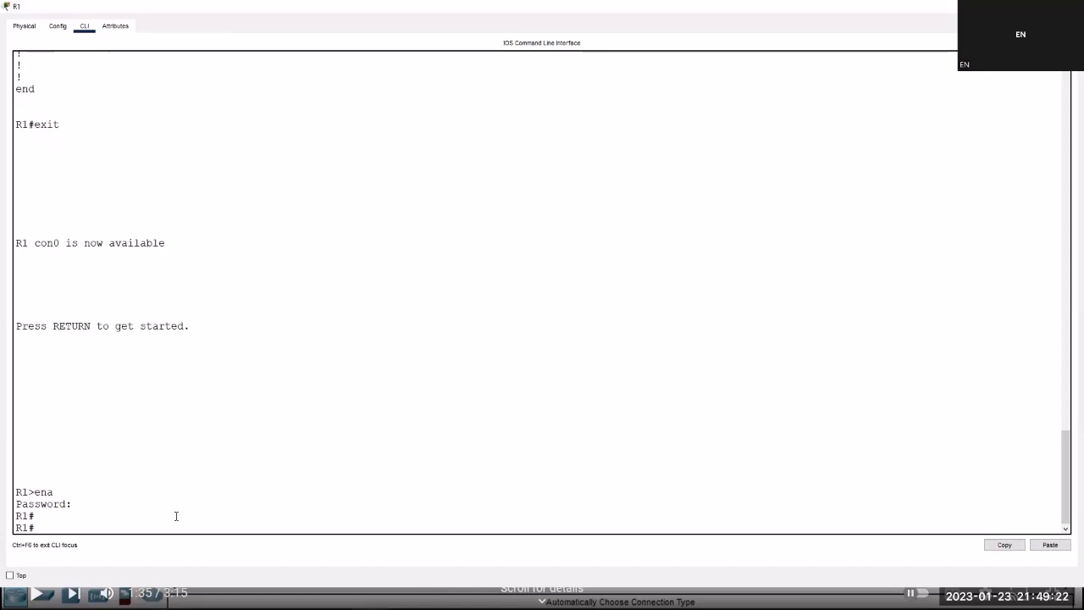
pyautogui.write('config t')
pyautogui.press('Tab')
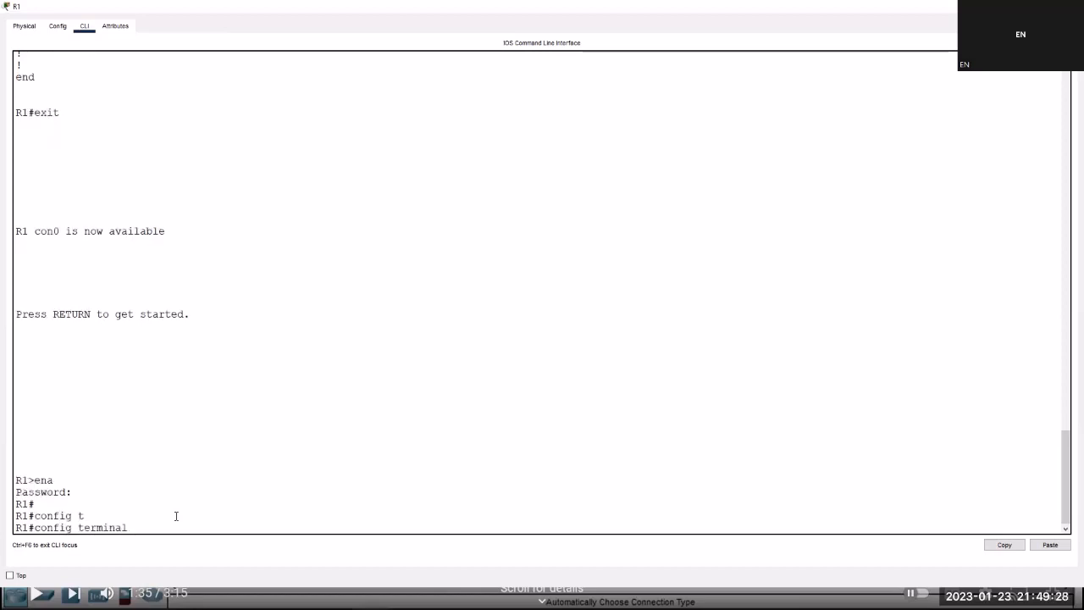
# Set an enable secret on R1 with the new secret password and exit configuration mode.
pyautogui.press('Return')
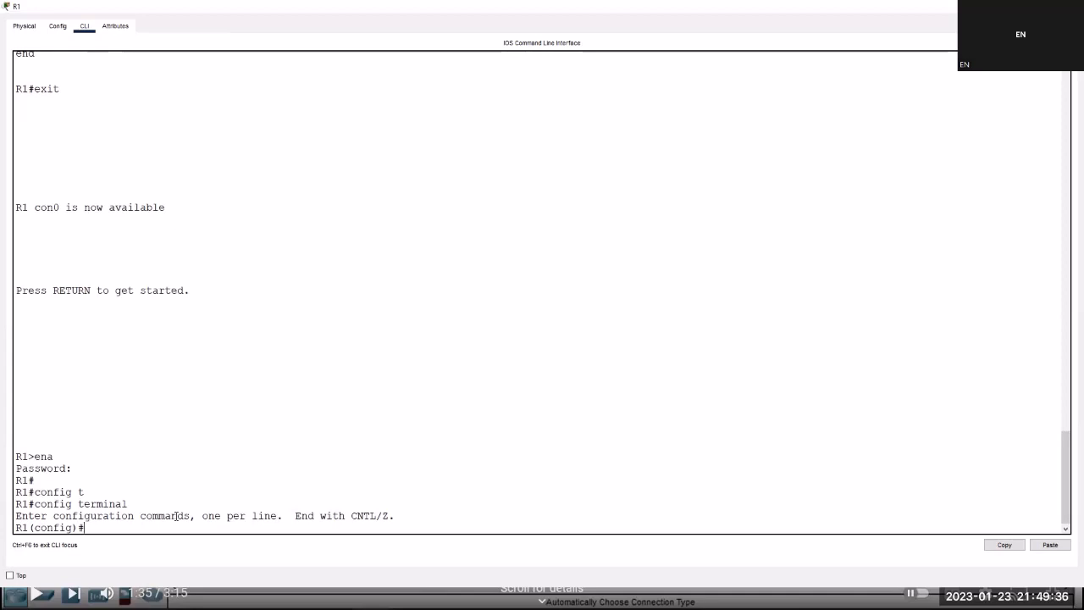
pyautogui.press('Tab')
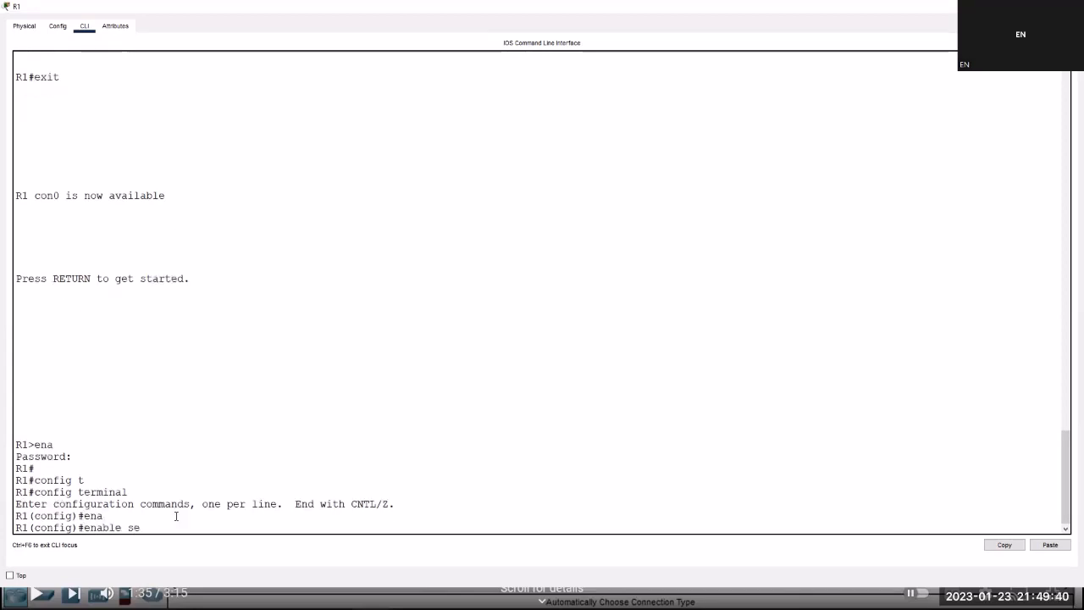
pyautogui.press('Tab')
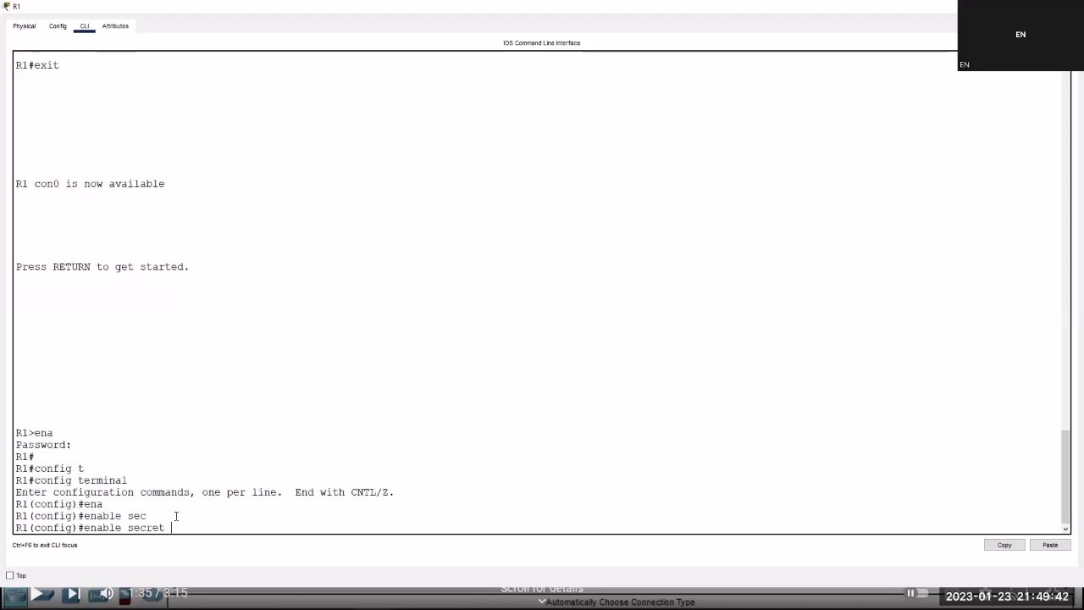
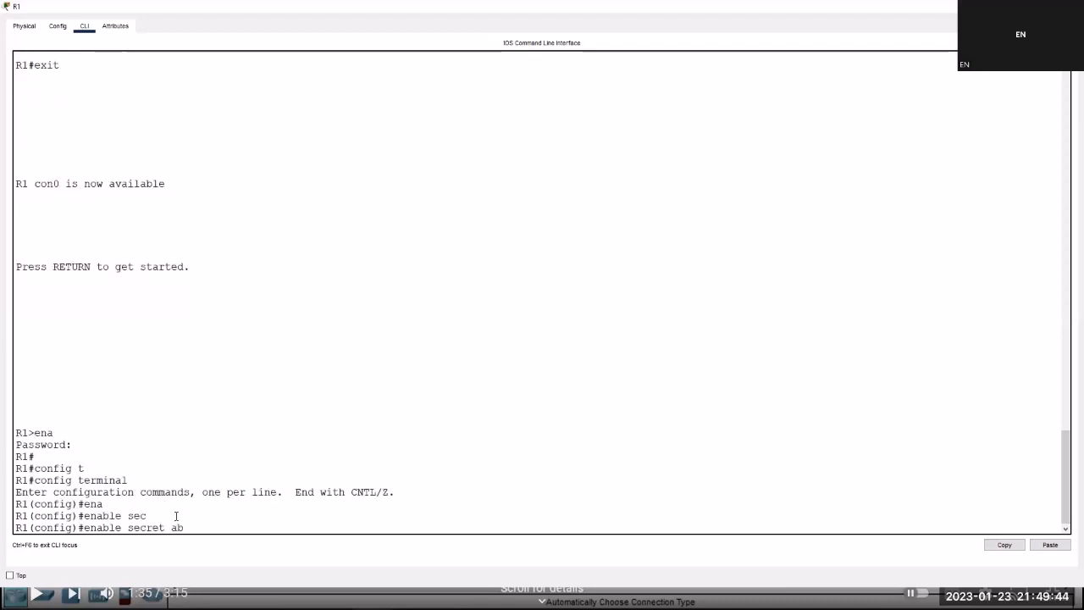
pyautogui.press('Return')
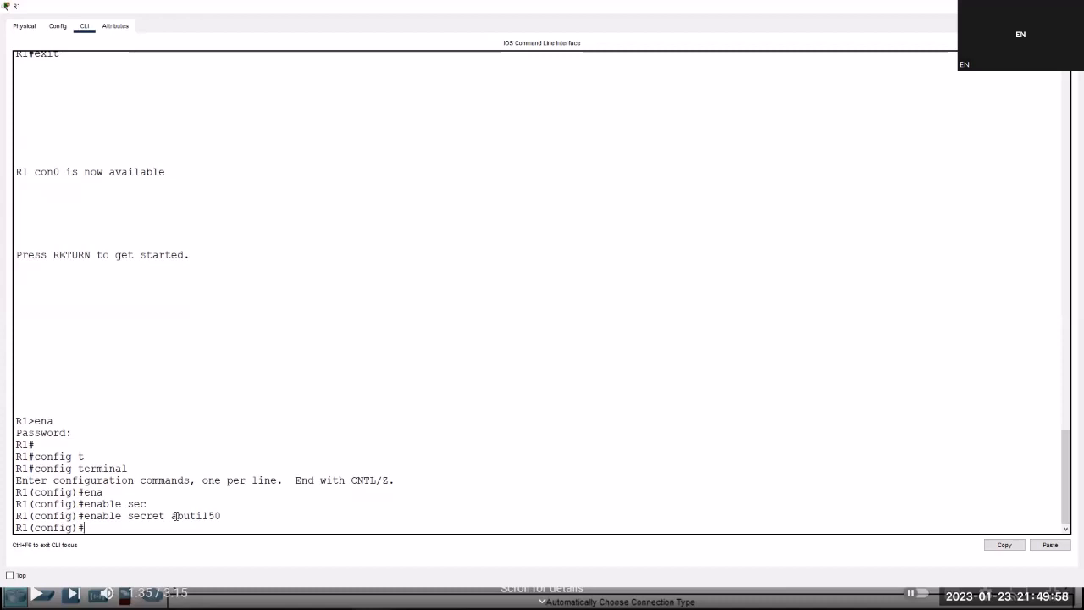
pyautogui.hotkey('ctrl', 'z')
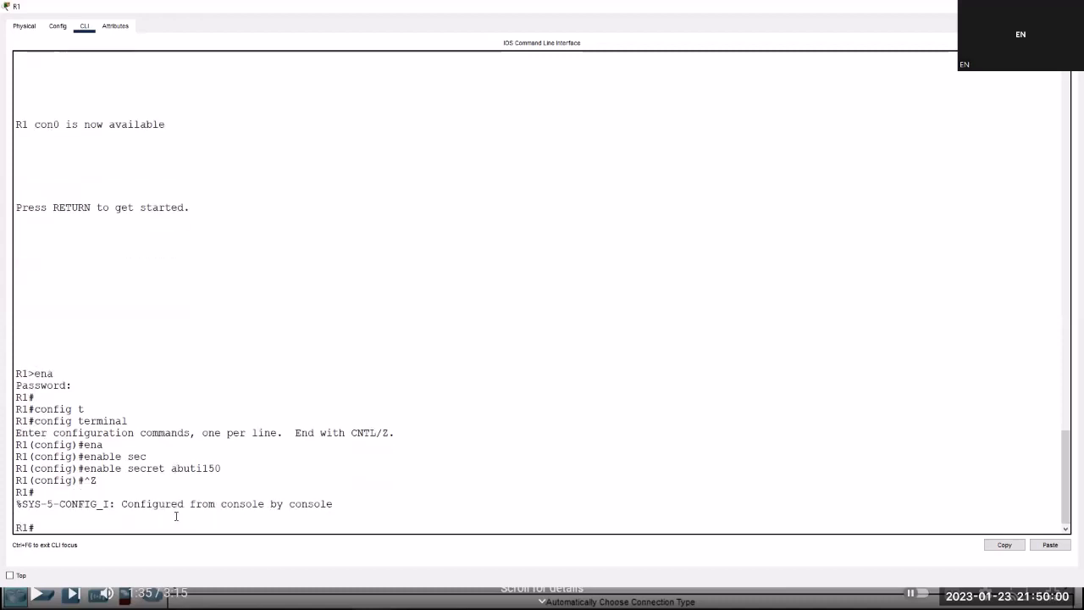
# Show R1's running config, point out the encrypted enable secret hash, and page to the end.
pyautogui.press('Tab')
pyautogui.press('Return')
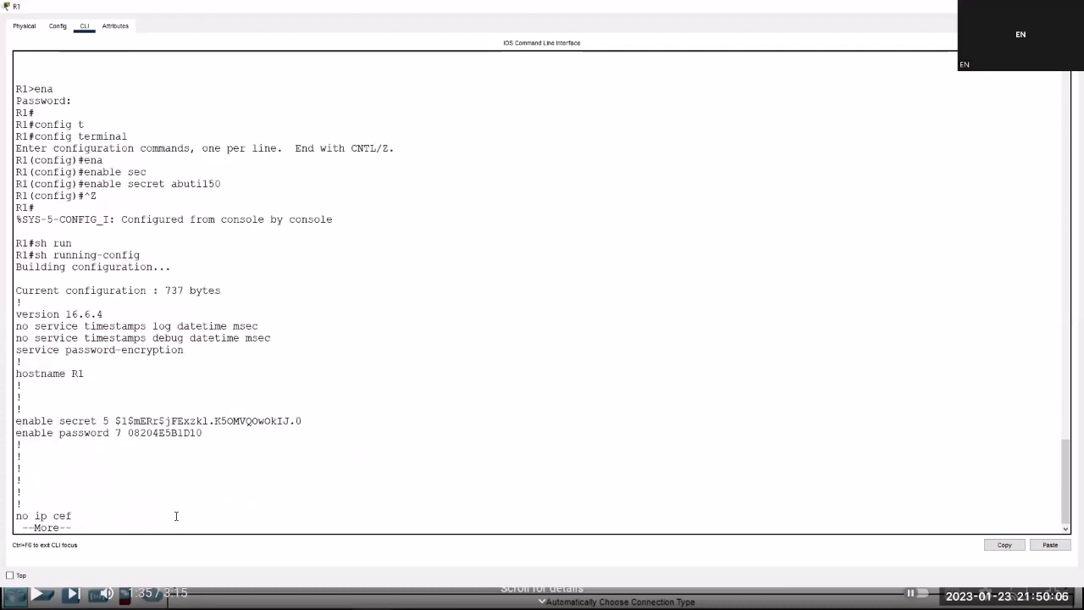
pyautogui.tripleClick(85, 421)
pyautogui.doubleClick(180, 421)
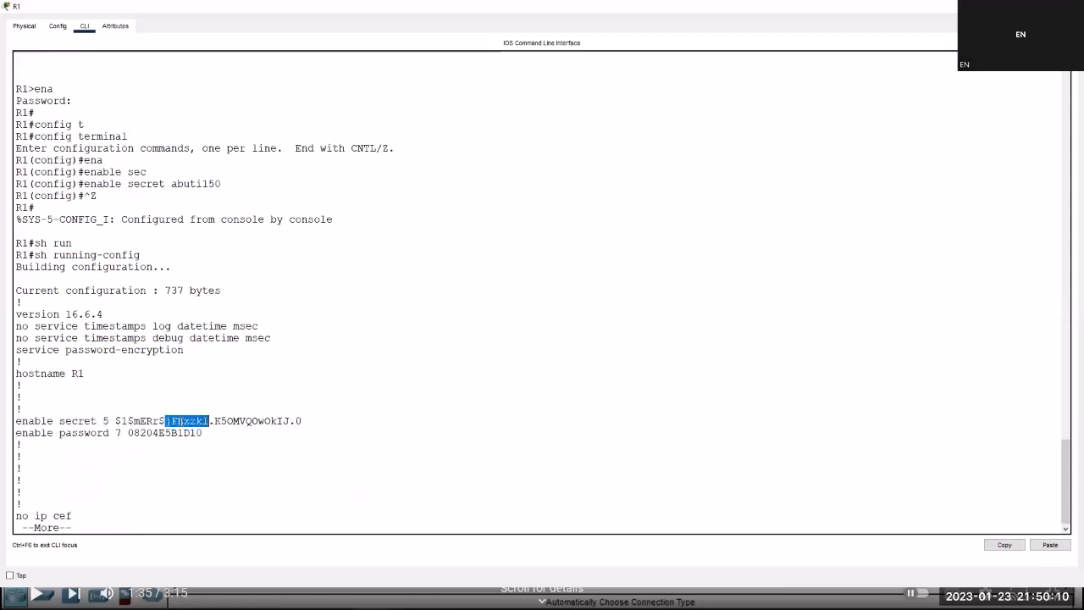
pyautogui.doubleClick(130, 421)
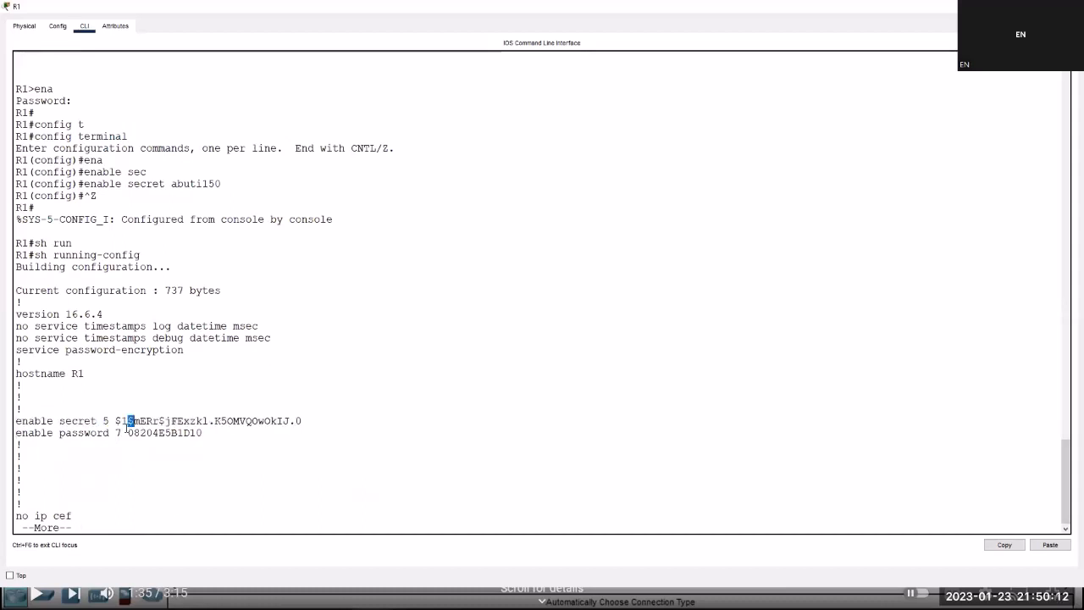
pyautogui.click(127, 428)
pyautogui.press('space')
pyautogui.press('space')
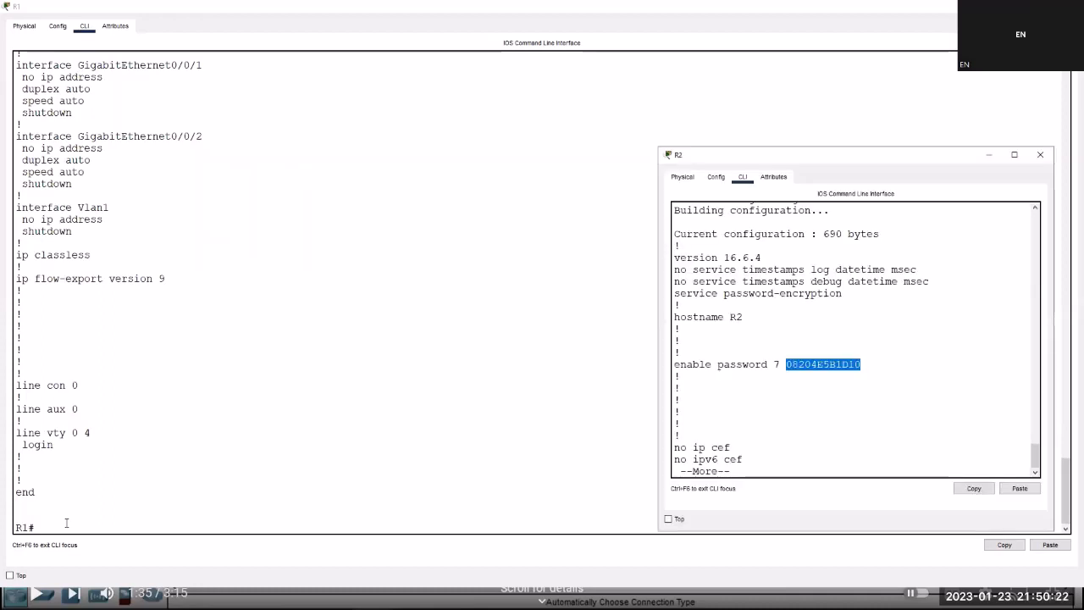
# Page through to the end of R2's current running configuration.
pyautogui.doubleClick(772, 463)
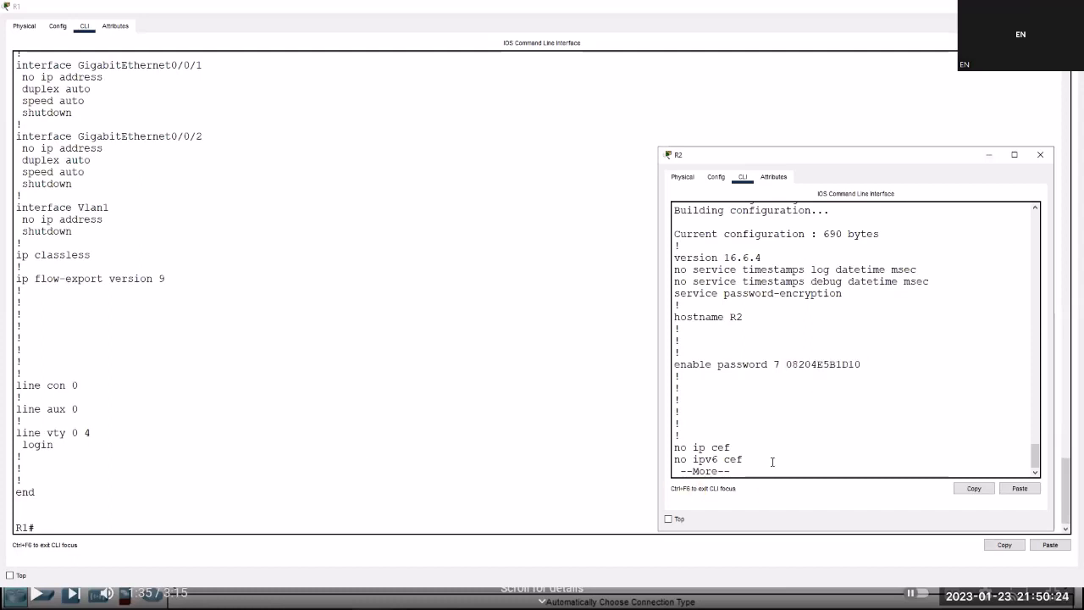
pyautogui.click(773, 468)
pyautogui.press('space')
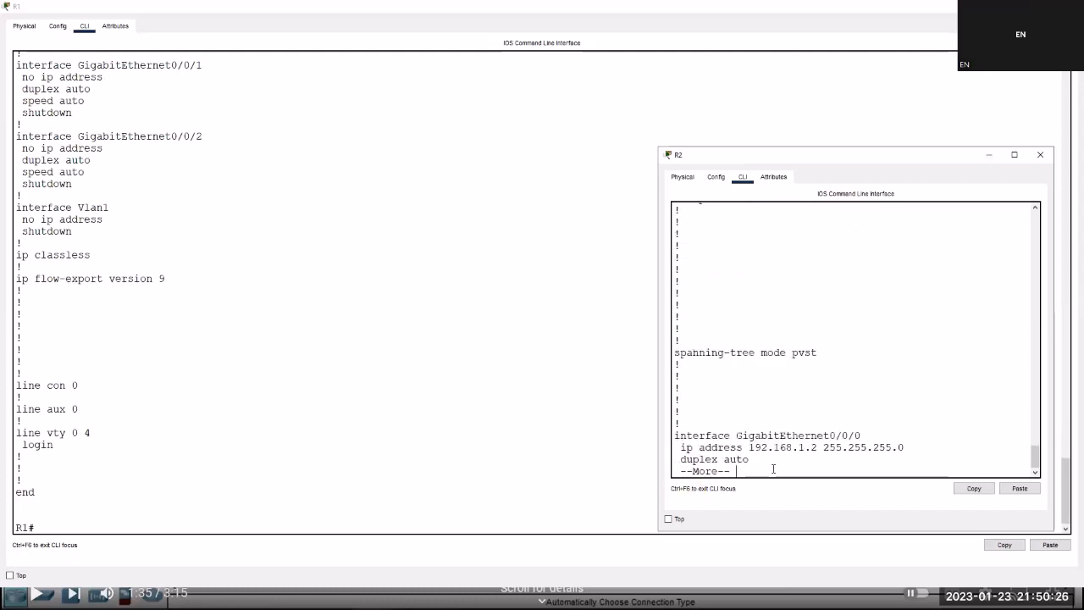
pyautogui.press('space')
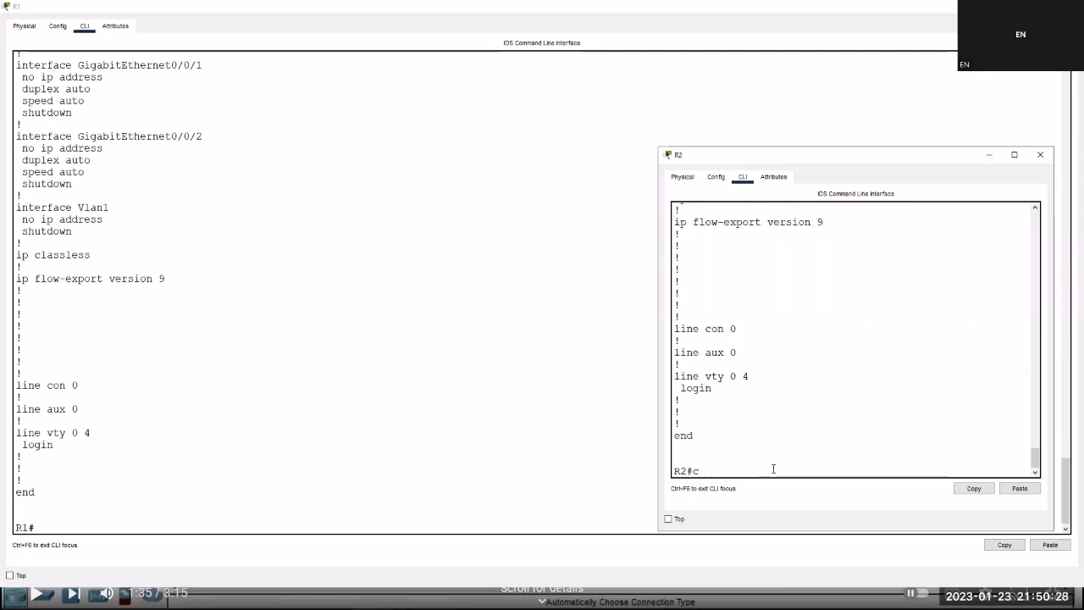
# Set an enable secret password on R2 in global configuration mode, then exit to privileged mode.
pyautogui.press('Return')
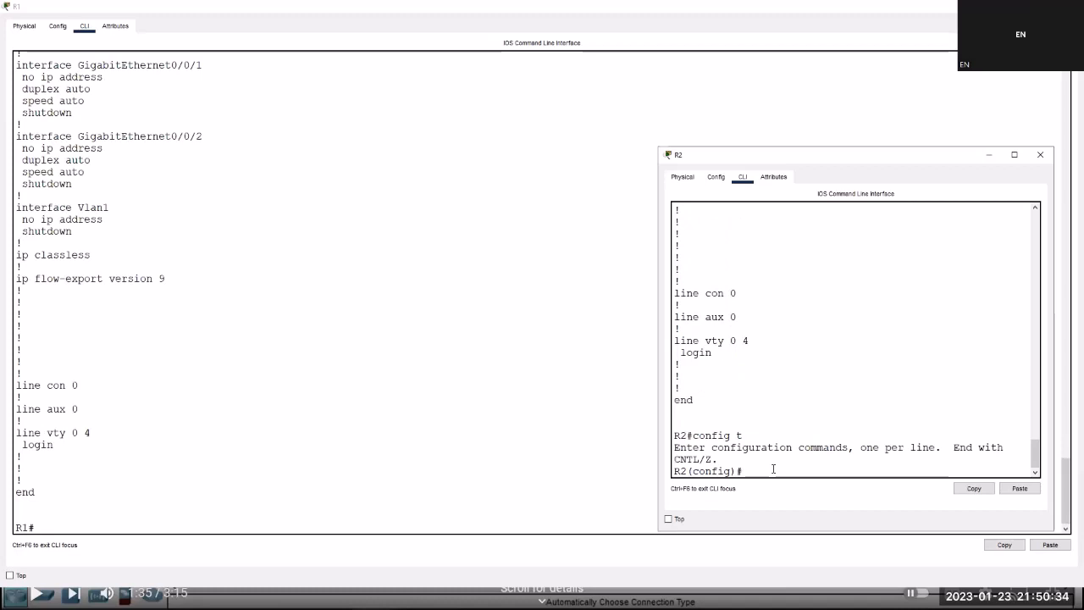
pyautogui.press('Tab')
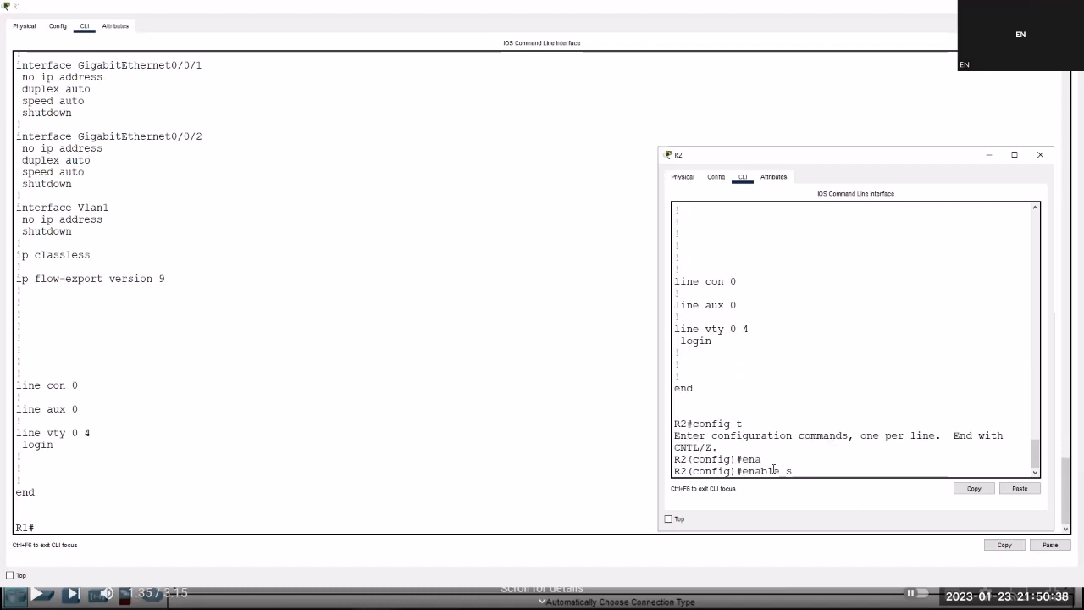
pyautogui.press('Tab')
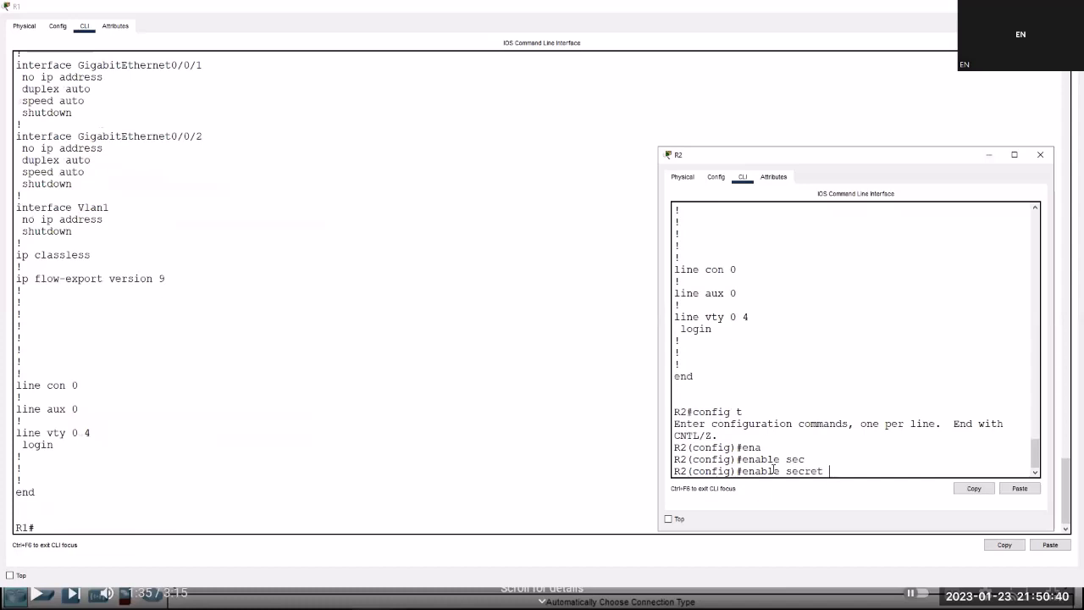
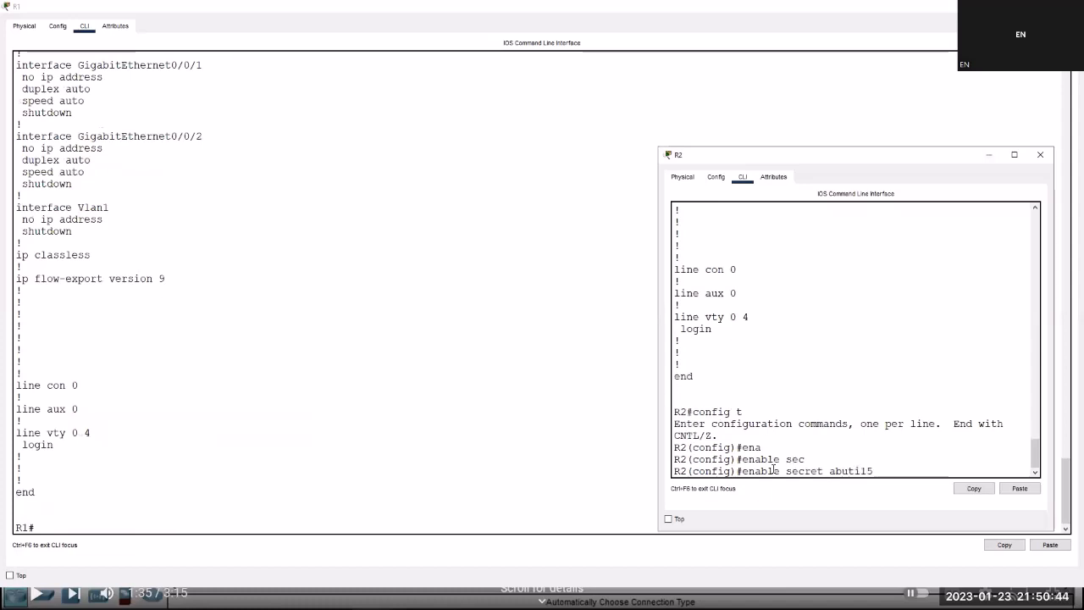
pyautogui.press('Return')
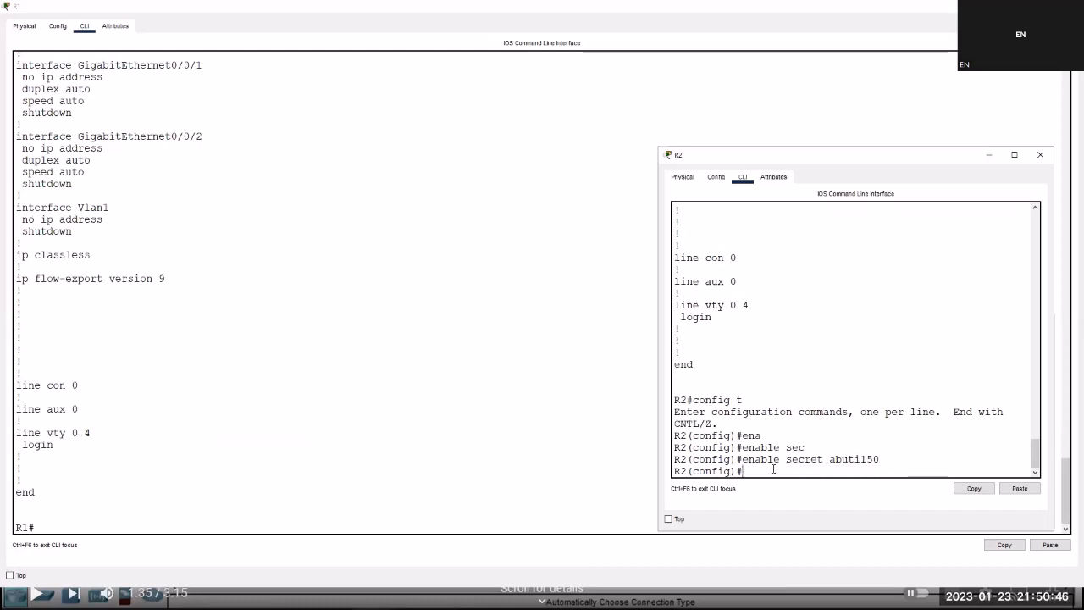
pyautogui.hotkey('ctrl', 'z')
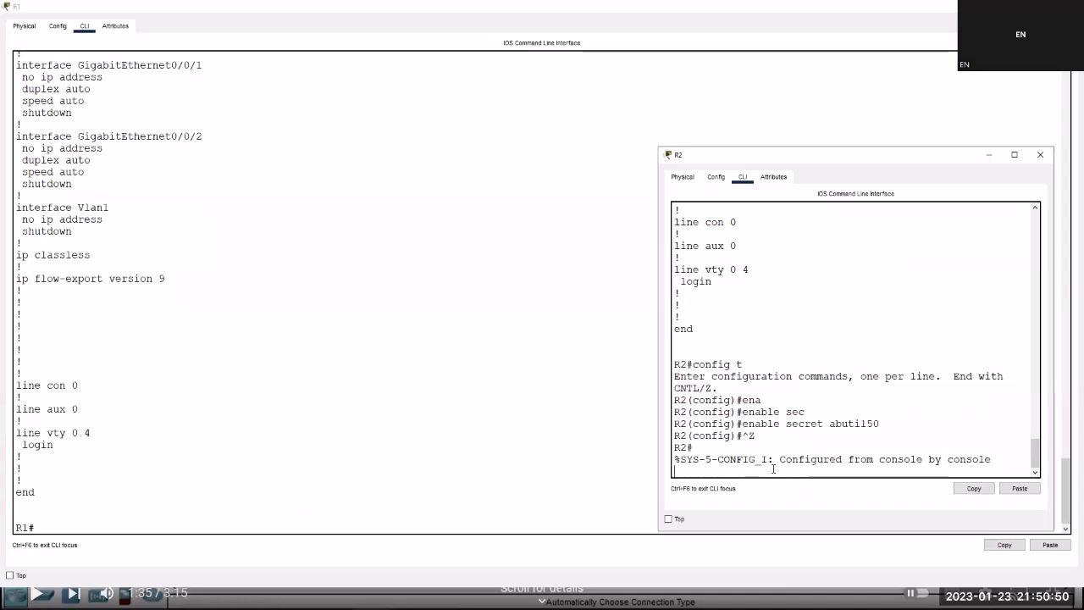
pyautogui.press('Return')
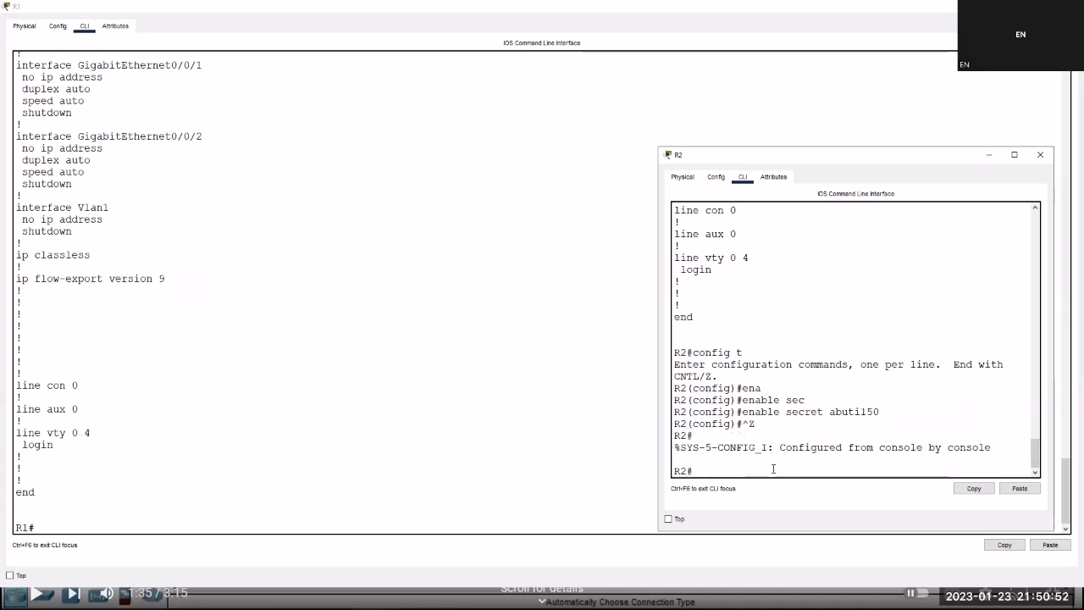
# Run 'sh run' on R2 to confirm the new type 5 enable secret line.
pyautogui.write('sh run')
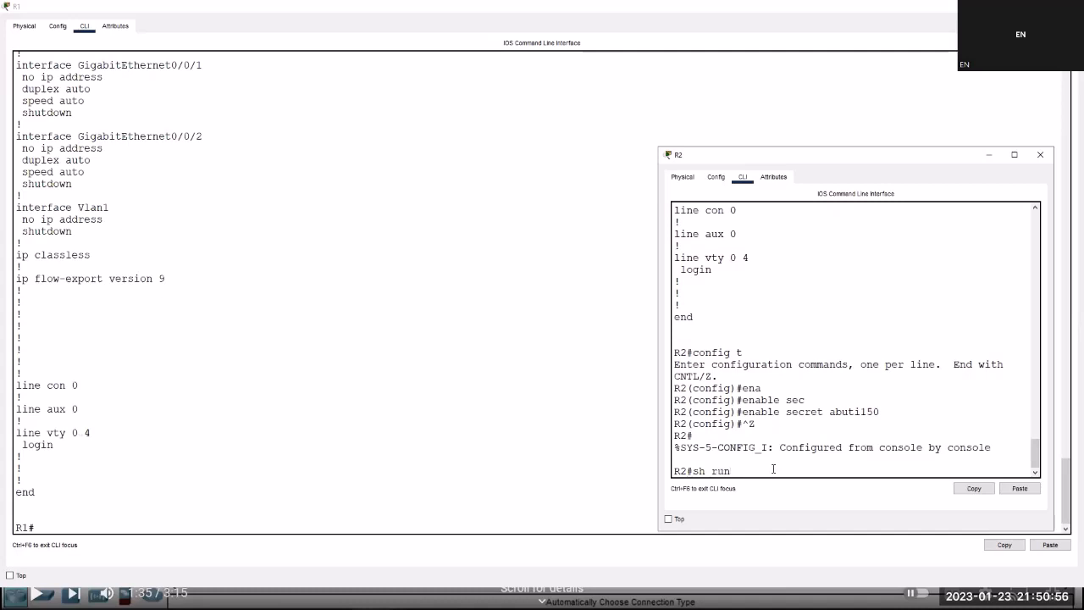
pyautogui.press('Return')
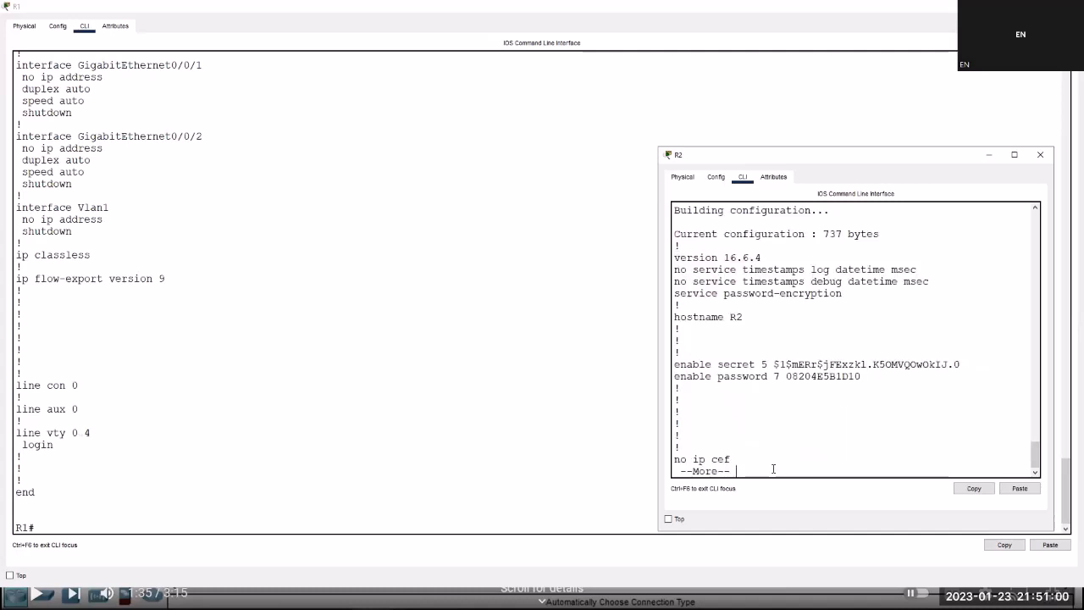
pyautogui.tripleClick(714, 369)
pyautogui.tripleClick(714, 369)
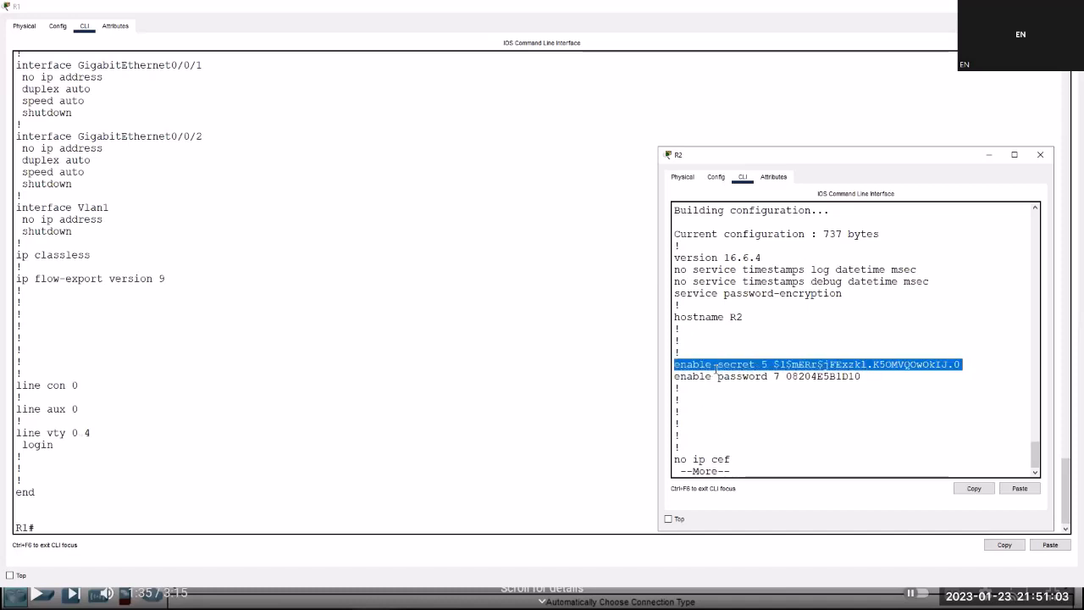
pyautogui.click(123, 438)
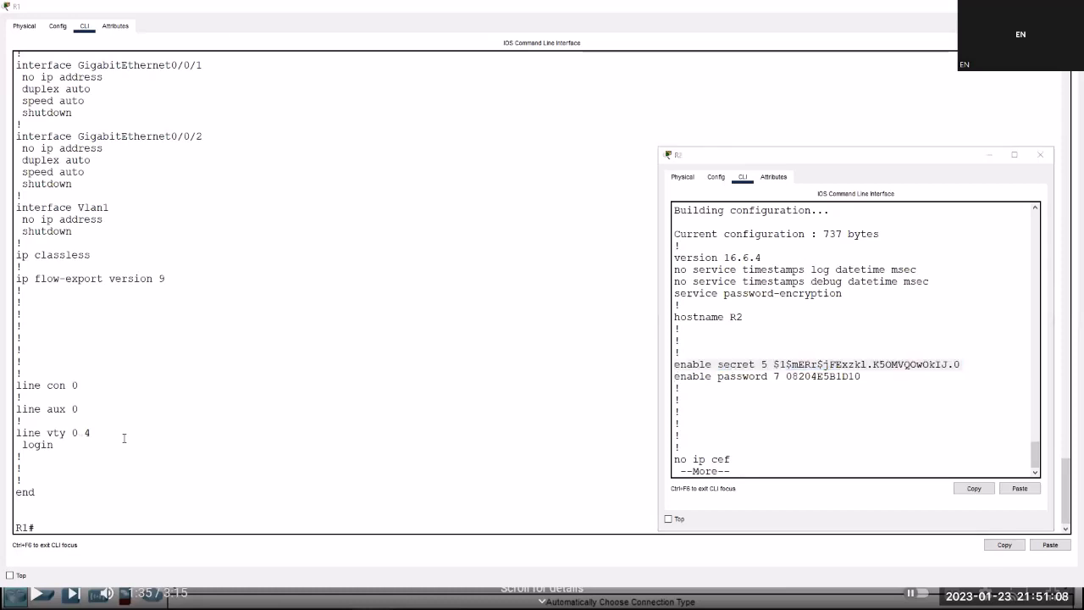
pyautogui.hotkey('alt', 'Tab')
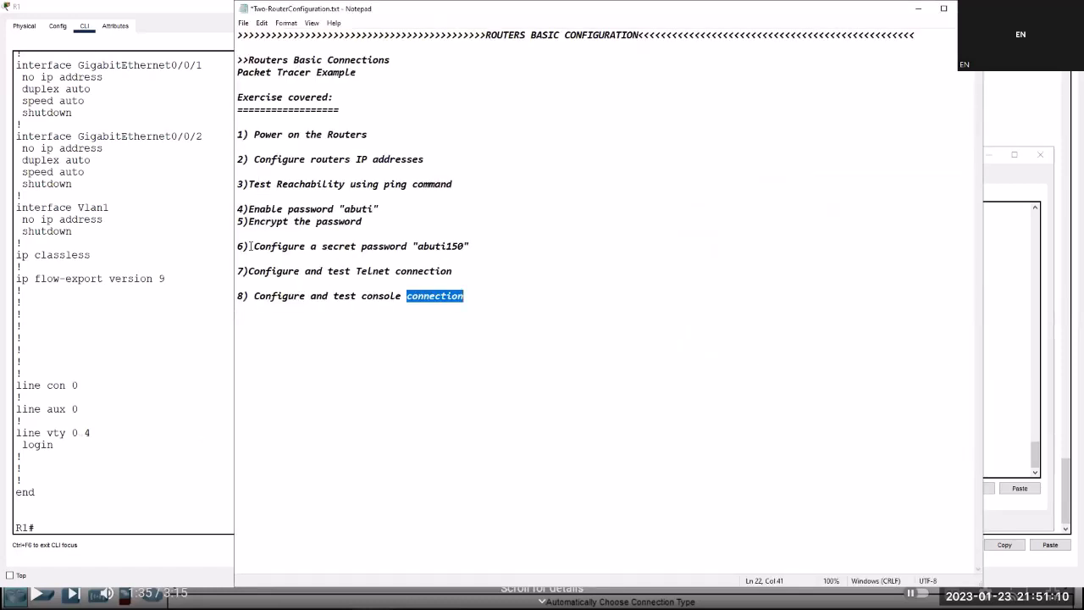
pyautogui.click(237, 246)
pyautogui.doubleClick(237, 245)
pyautogui.doubleClick(474, 246)
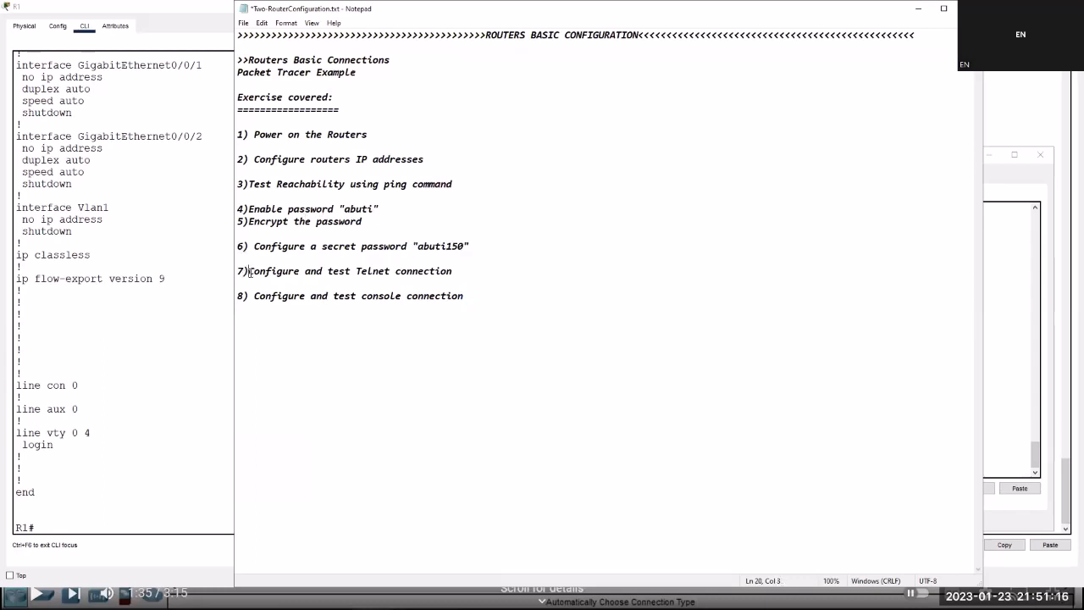
pyautogui.doubleClick(250, 272)
pyautogui.press('Down')
pyautogui.press('Down')
pyautogui.doubleClick(336, 271)
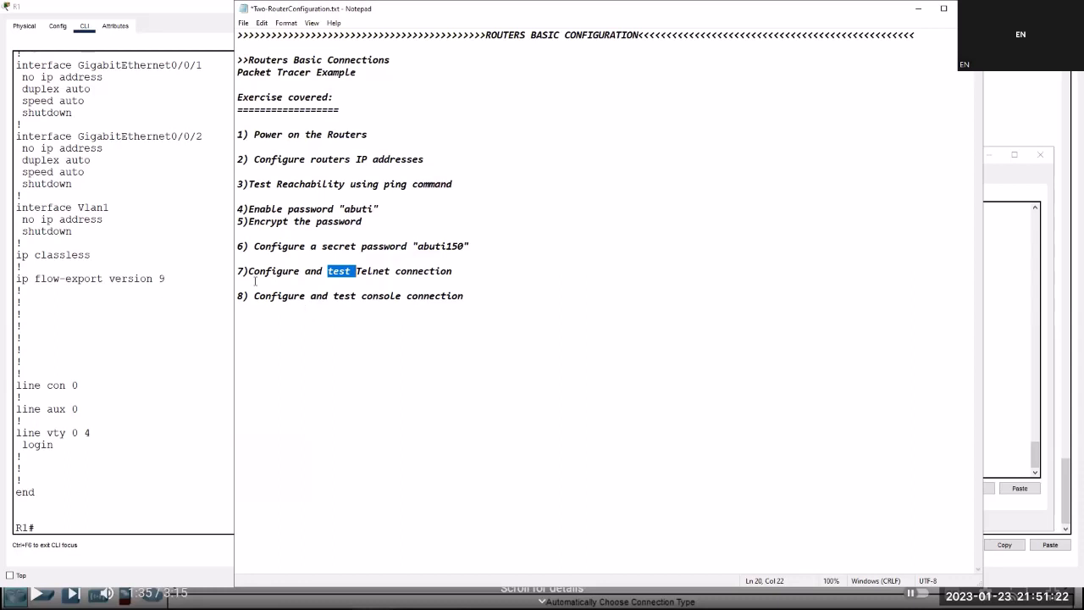
pyautogui.click(8, 525)
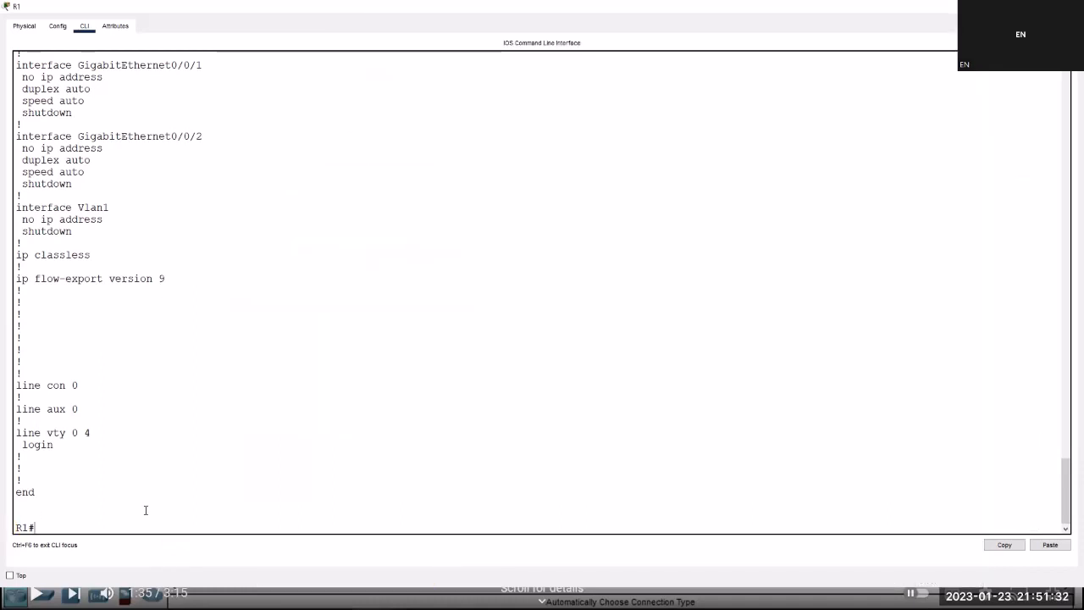
# Enter global configuration mode on R1 and list the available vty lines (0–15) with 'line vty ?'.
pyautogui.write('config')
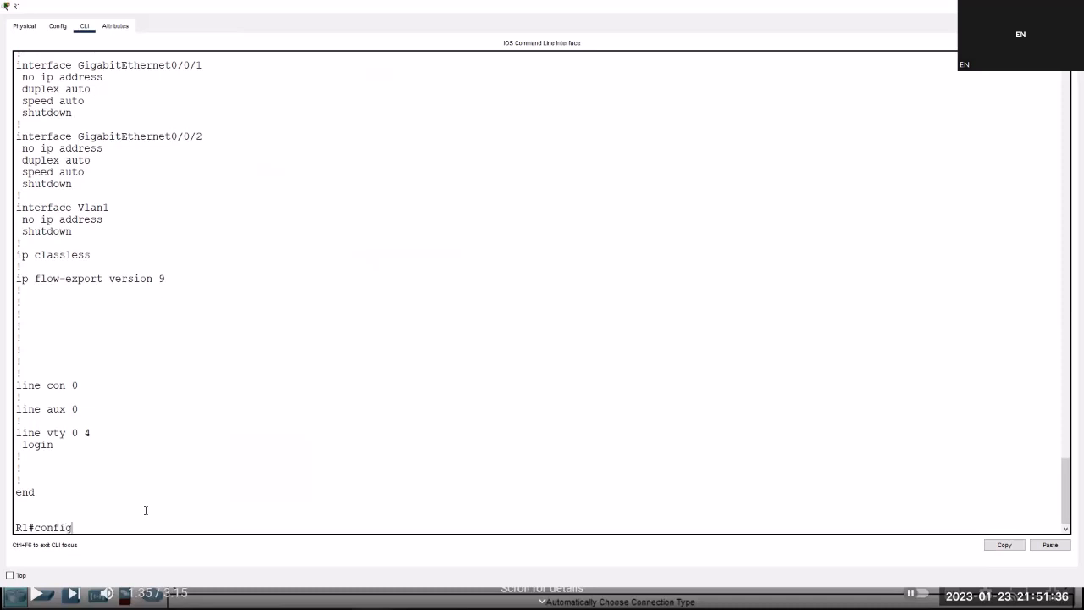
pyautogui.write(' t')
pyautogui.press('Return')
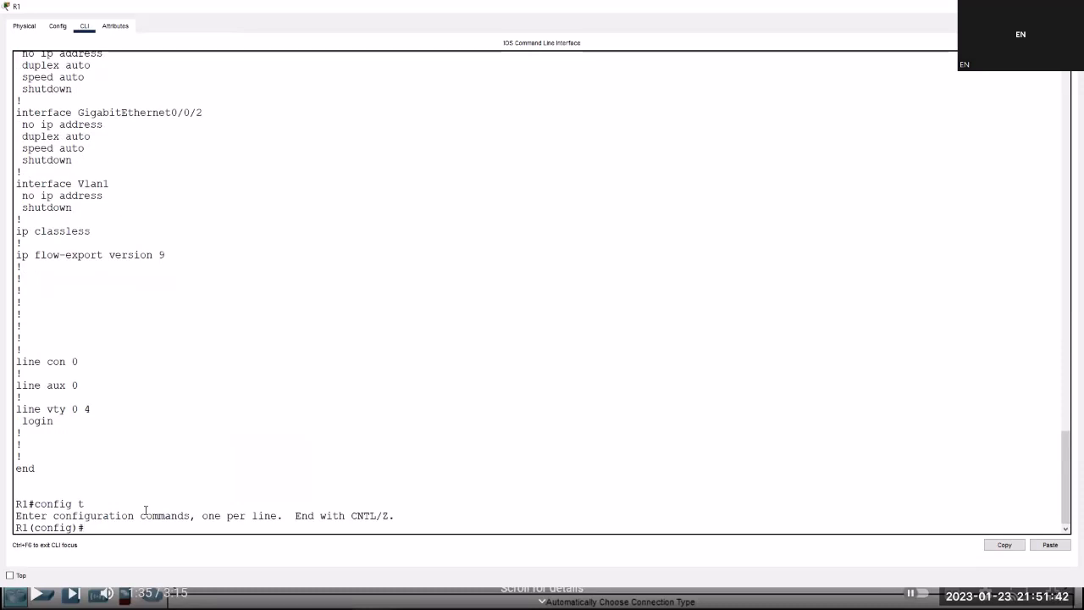
pyautogui.write('line vty')
pyautogui.write('?')
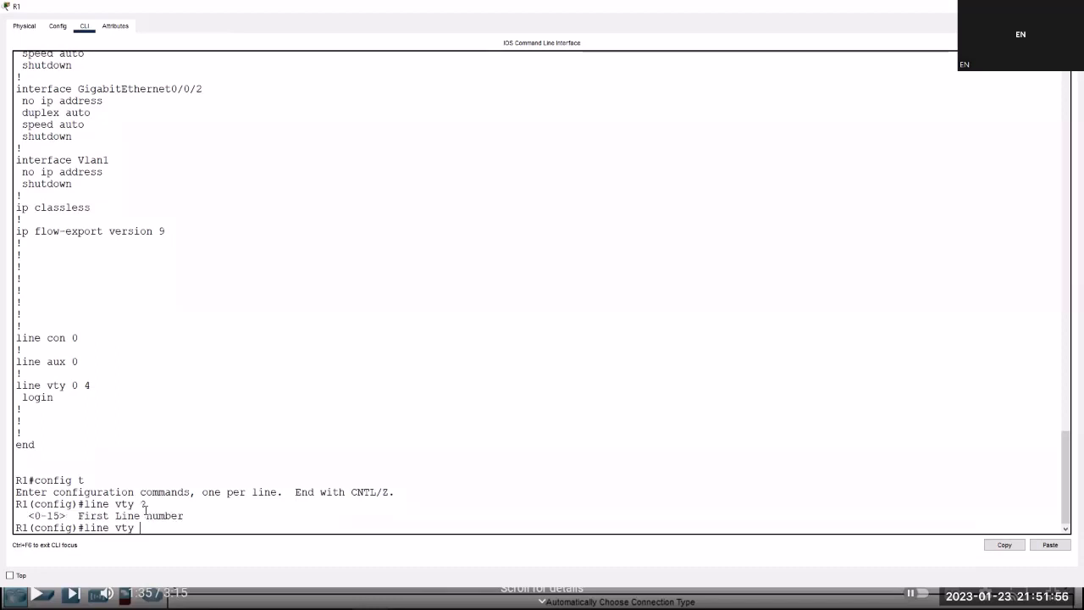
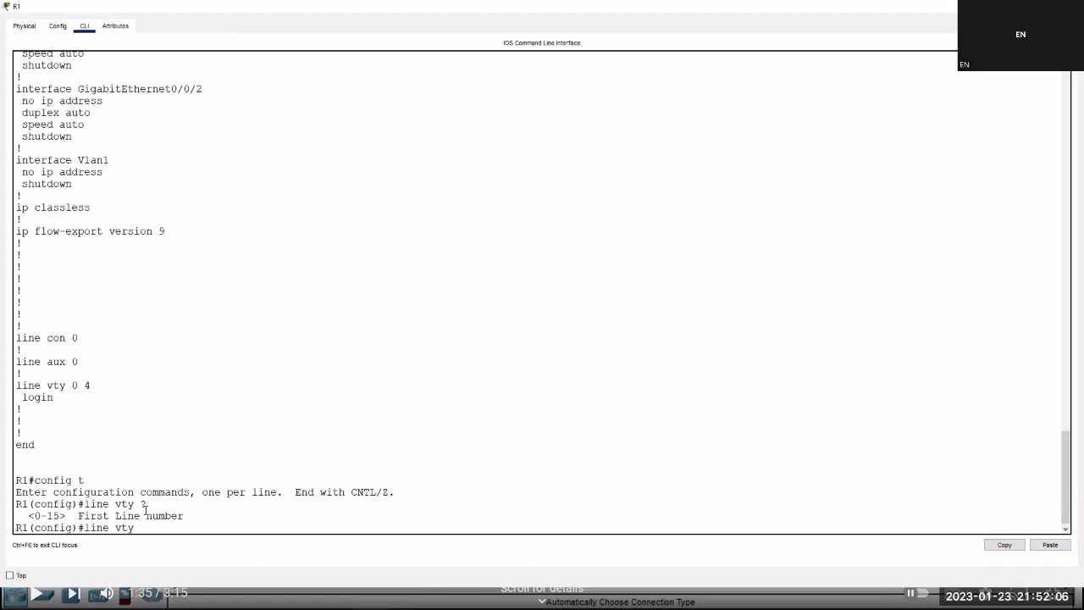
# On R1, make VTY lines 0–4 require login with the VTY password, then return to privileged mode.
pyautogui.write('0 4')
pyautogui.press('Return')
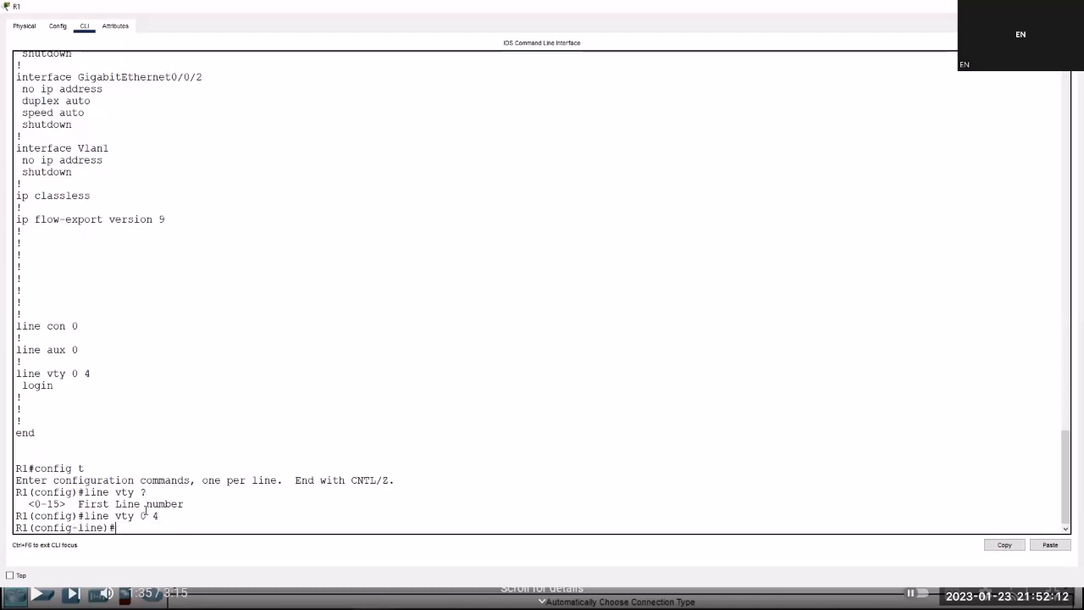
pyautogui.write('login')
pyautogui.press('Return')
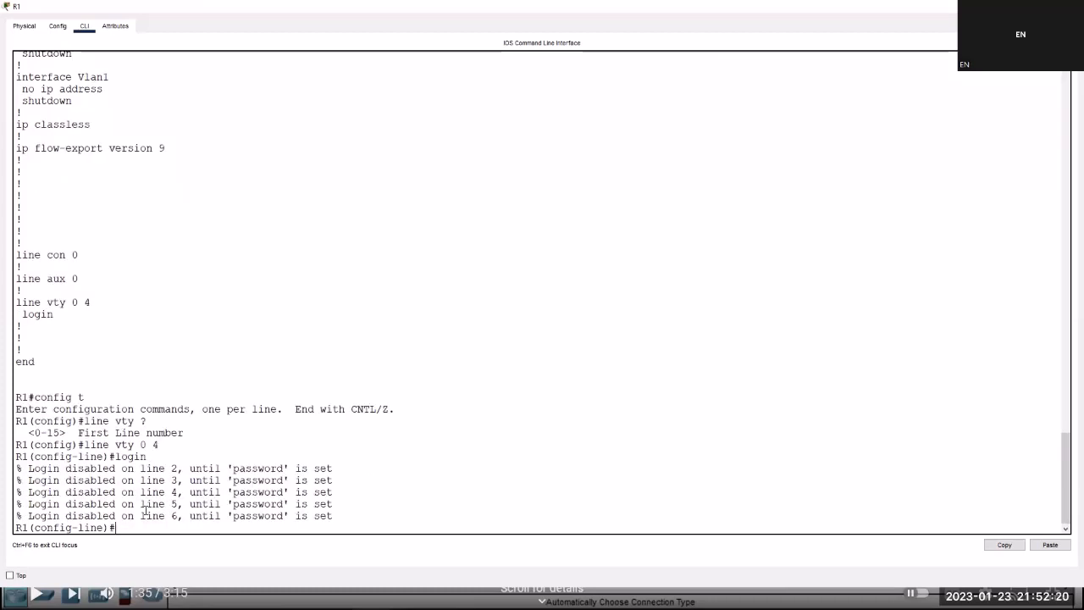
pyautogui.write('p')
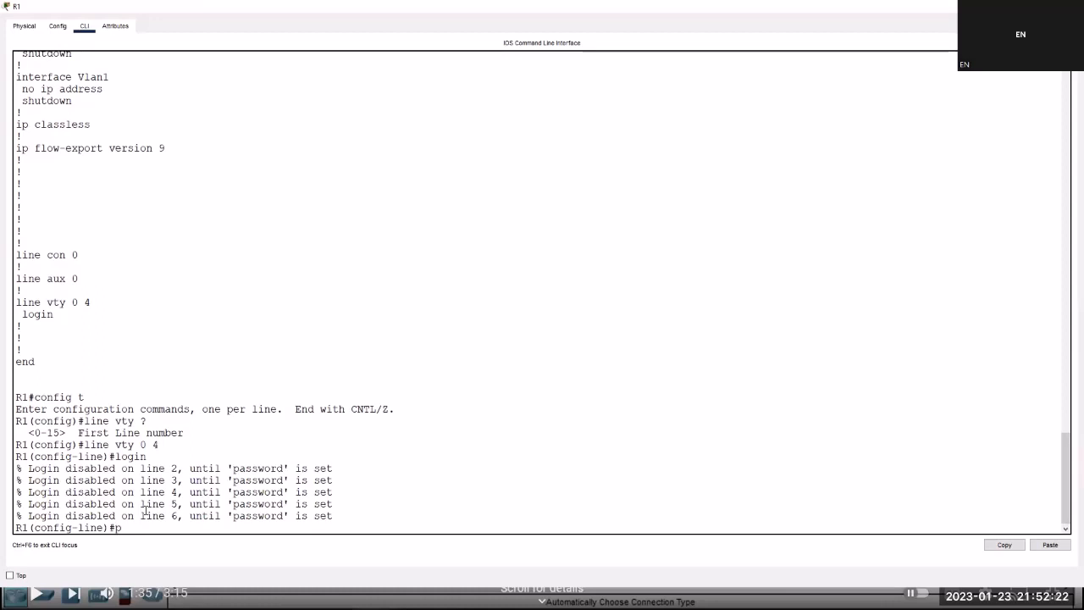
pyautogui.write('ass')
pyautogui.press('Tab')
pyautogui.write('ab')
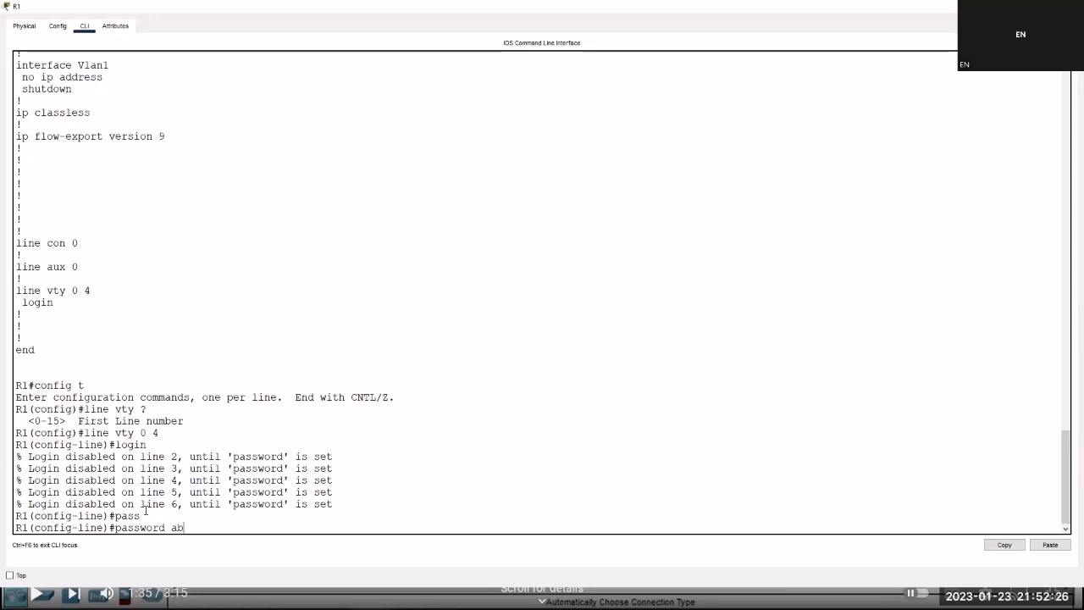
pyautogui.write('uti')
pyautogui.press('Return')
pyautogui.press('Return')
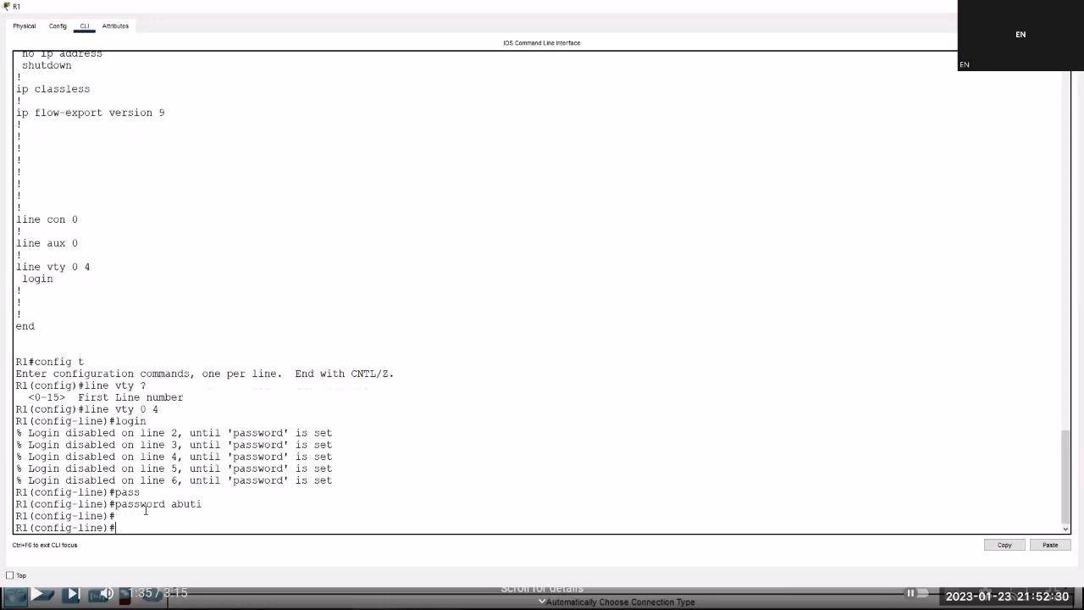
pyautogui.press('Return')
pyautogui.press('Return')
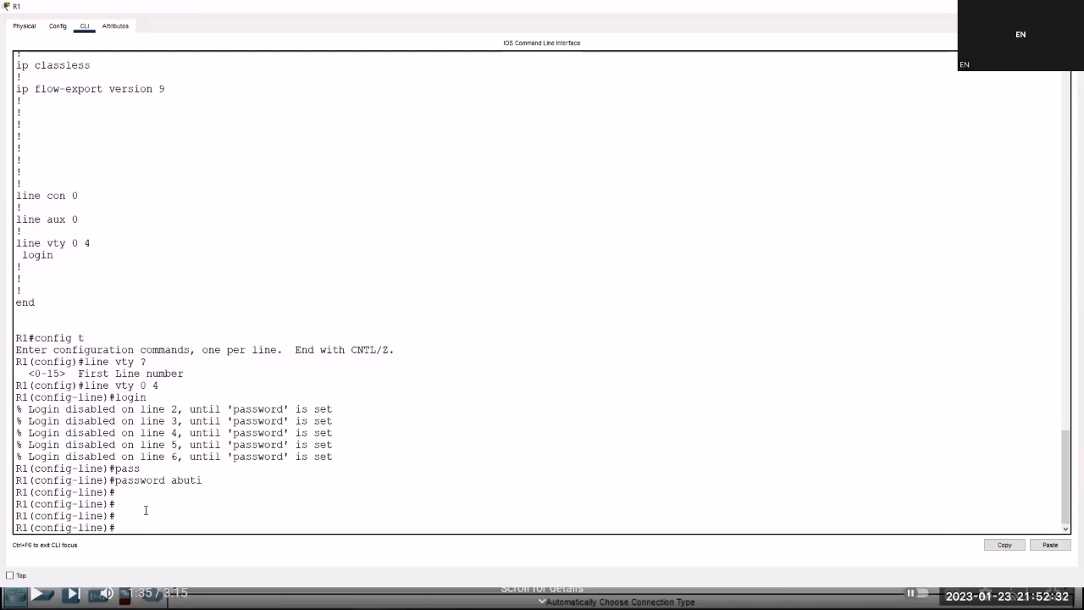
pyautogui.hotkey('ctrl', 'z')
pyautogui.press('Return')
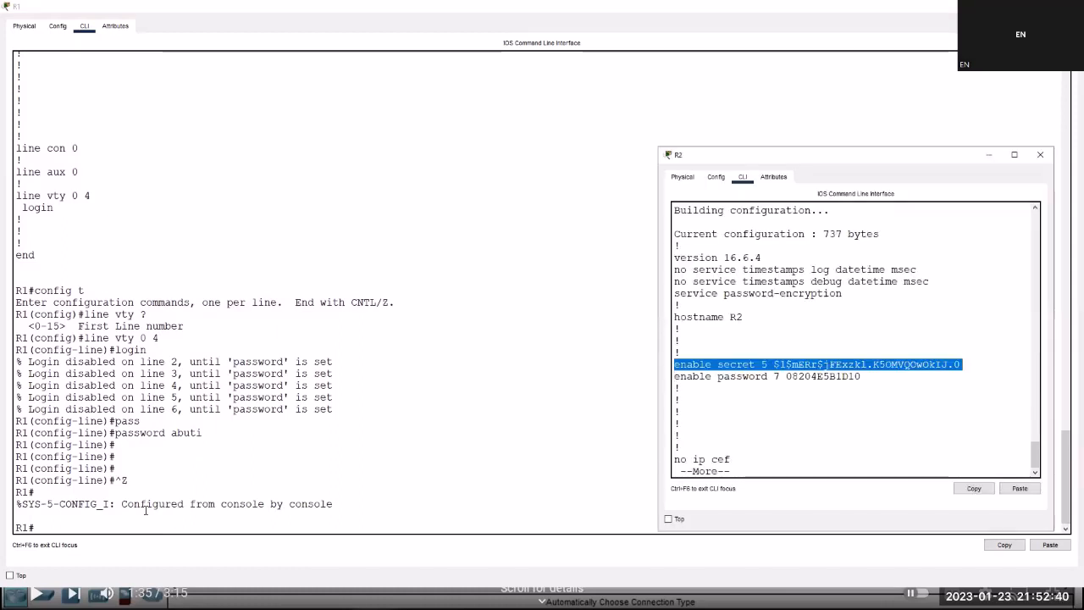
# On R2, enter global configuration mode and select VTY lines 0 4.
pyautogui.click(811, 455)
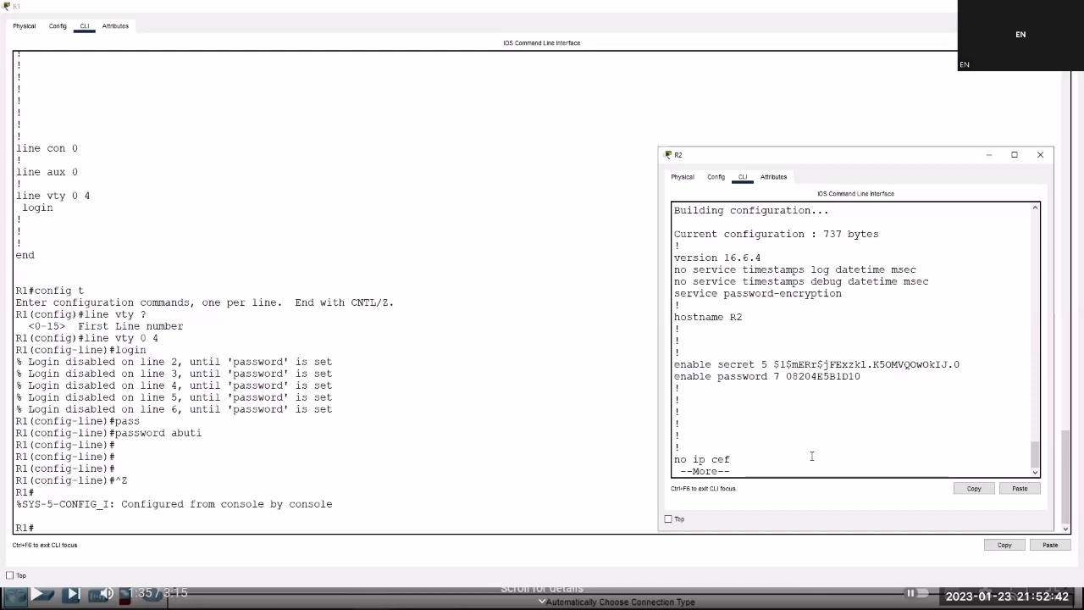
pyautogui.press('space')
pyautogui.press('space')
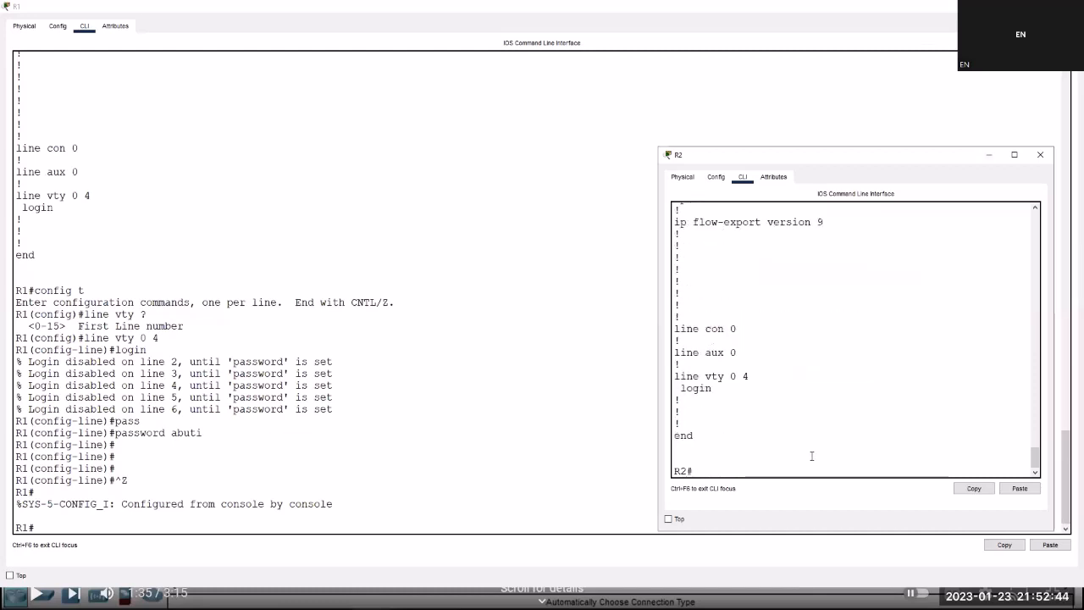
pyautogui.write('config t')
pyautogui.press('Tab')
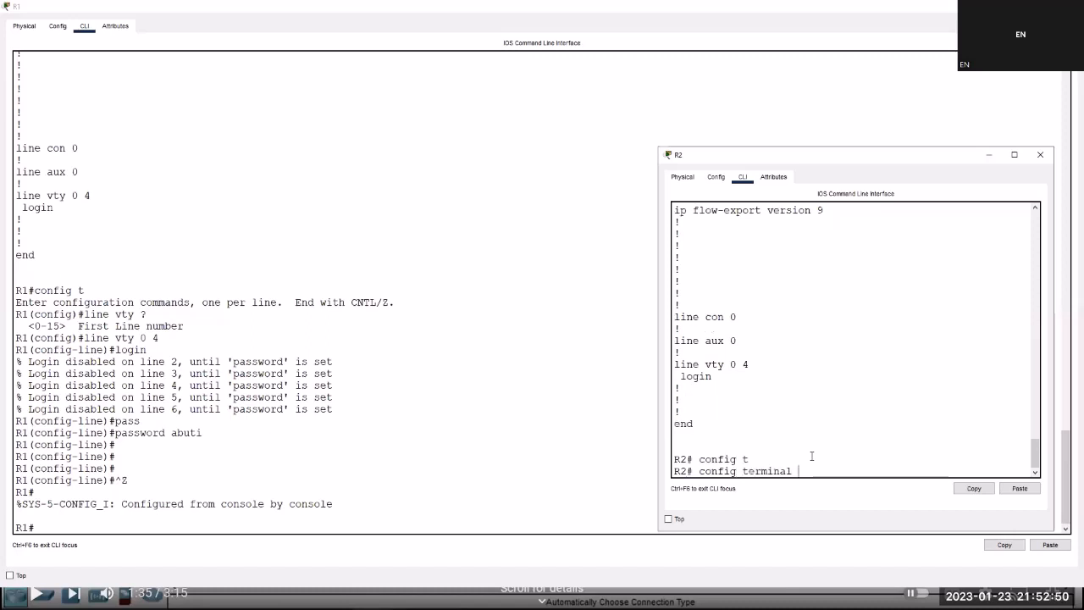
pyautogui.press('Return')
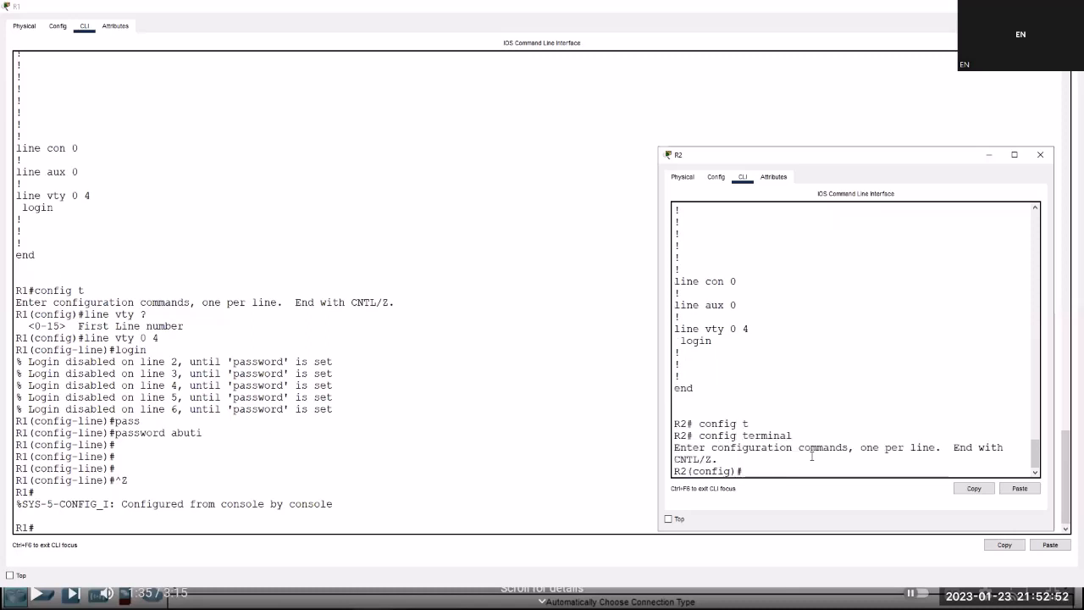
pyautogui.write('line vty ?')
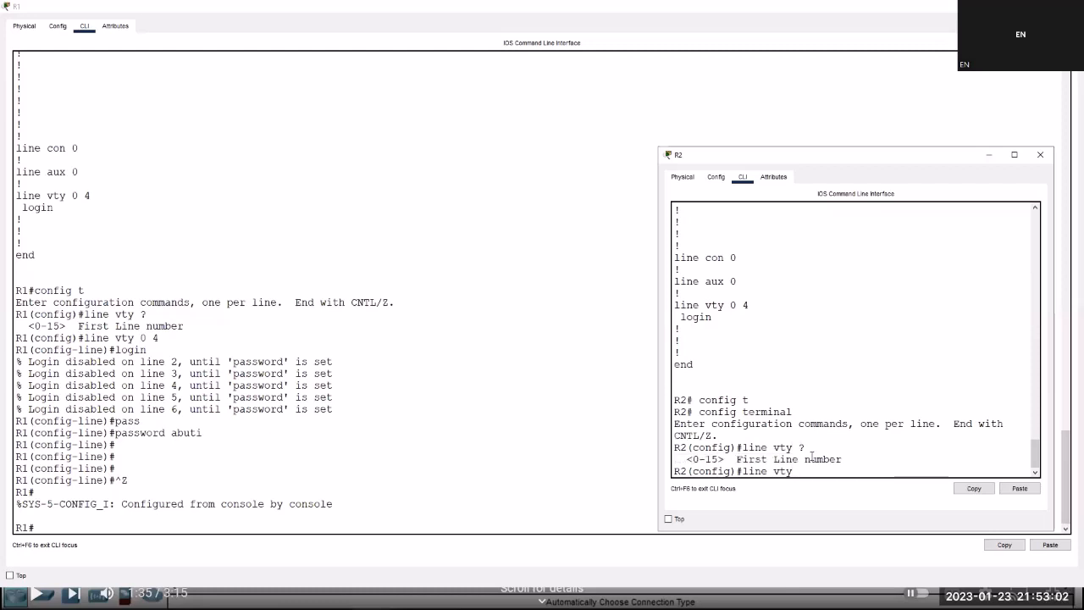
pyautogui.write('0 4')
pyautogui.press('Return')
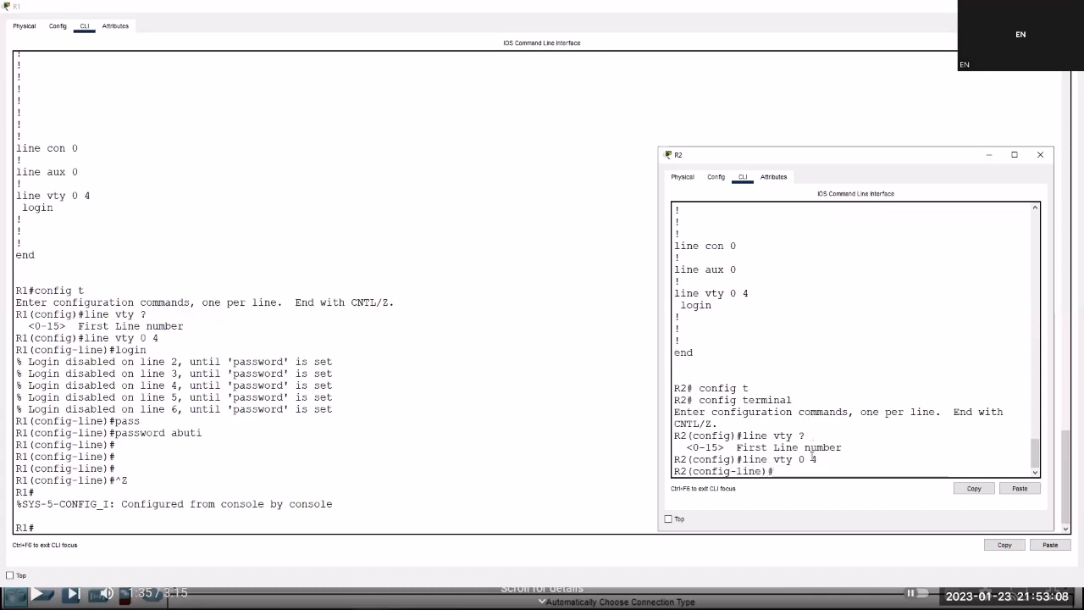
# Require login with the VTY password on R2's VTY lines and return to privileged mode.
pyautogui.write('login')
pyautogui.press('Return')
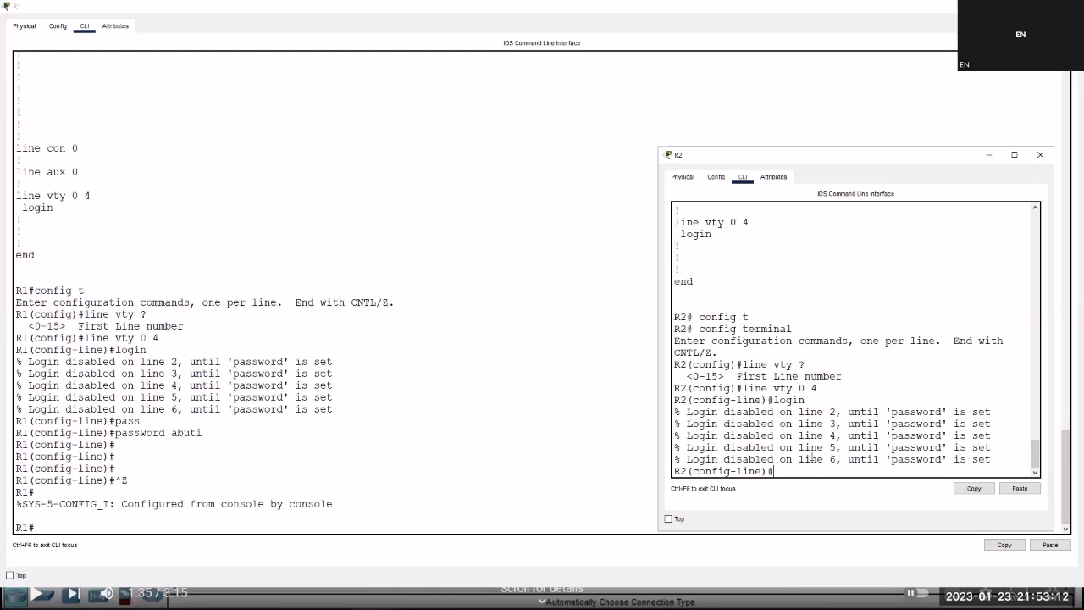
pyautogui.write('pass')
pyautogui.press('Tab')
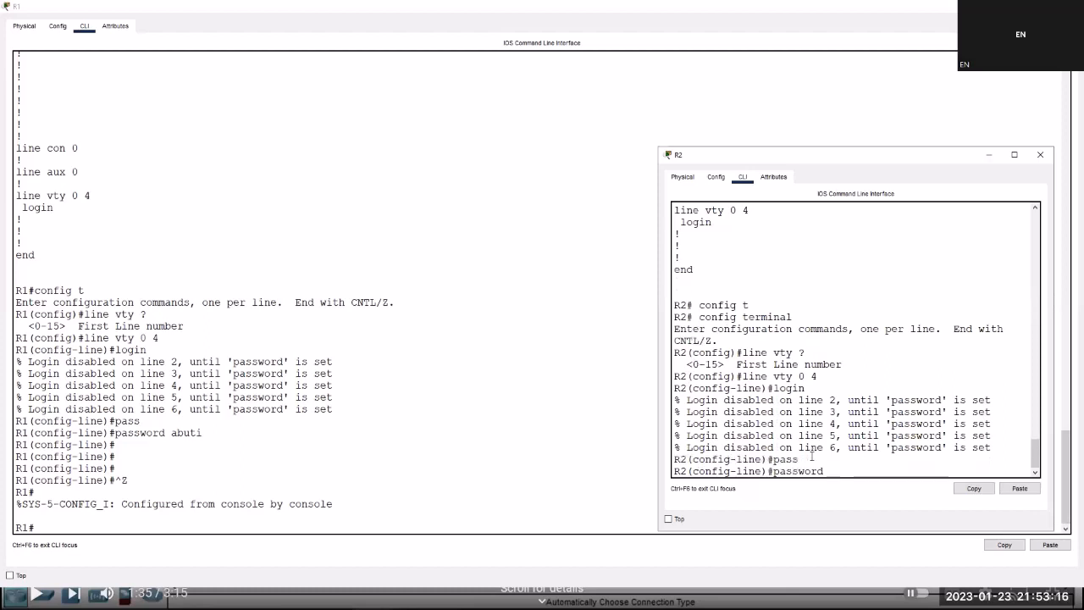
pyautogui.write('abuti')
pyautogui.press('Return')
pyautogui.press('Return')
pyautogui.press('Return')
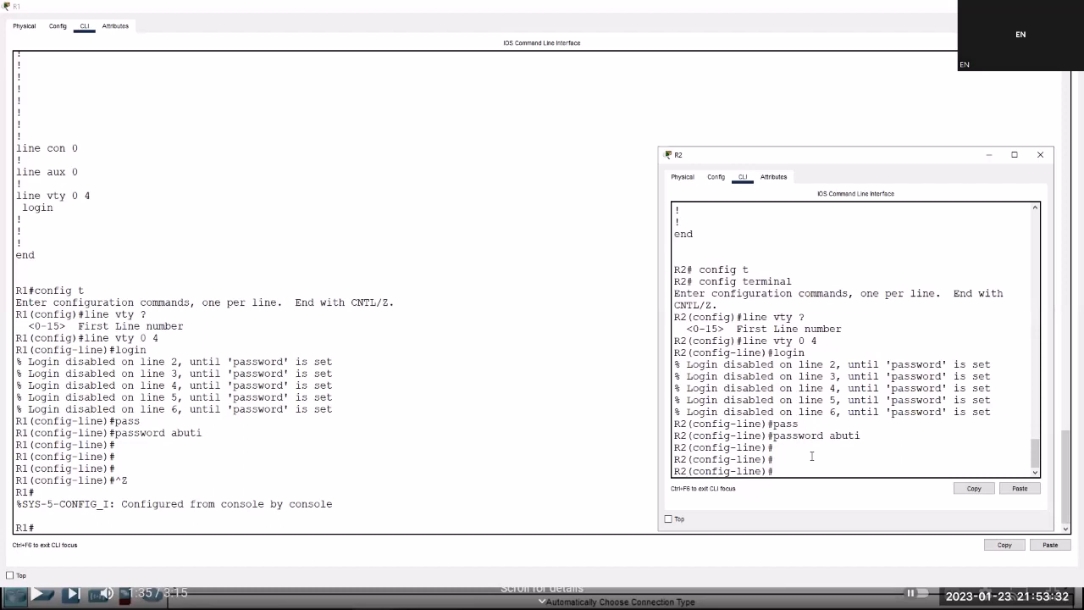
pyautogui.hotkey('ctrl', 'z')
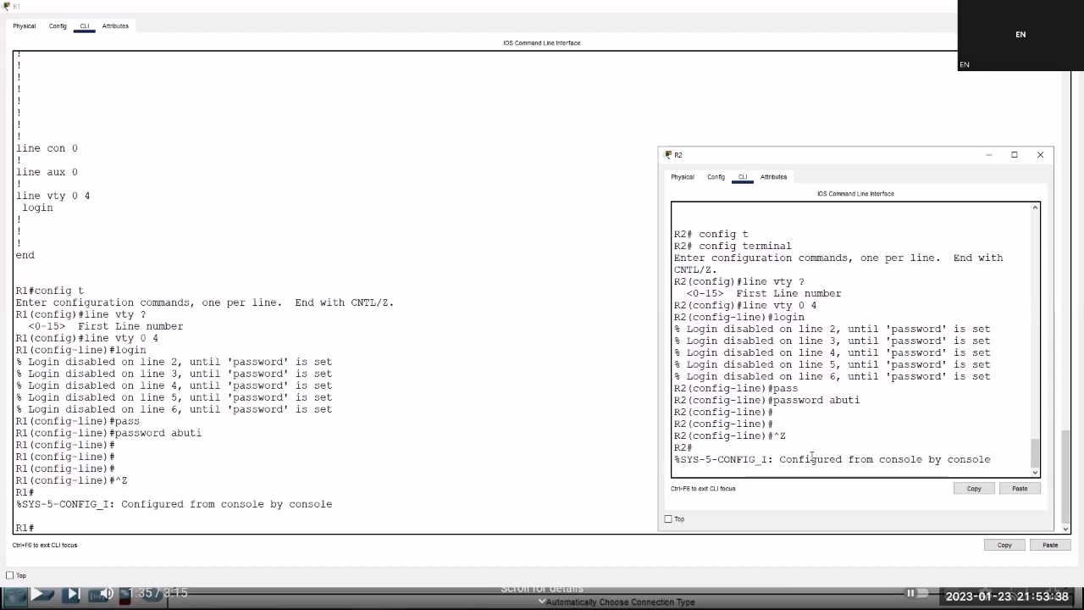
pyautogui.press('Return')
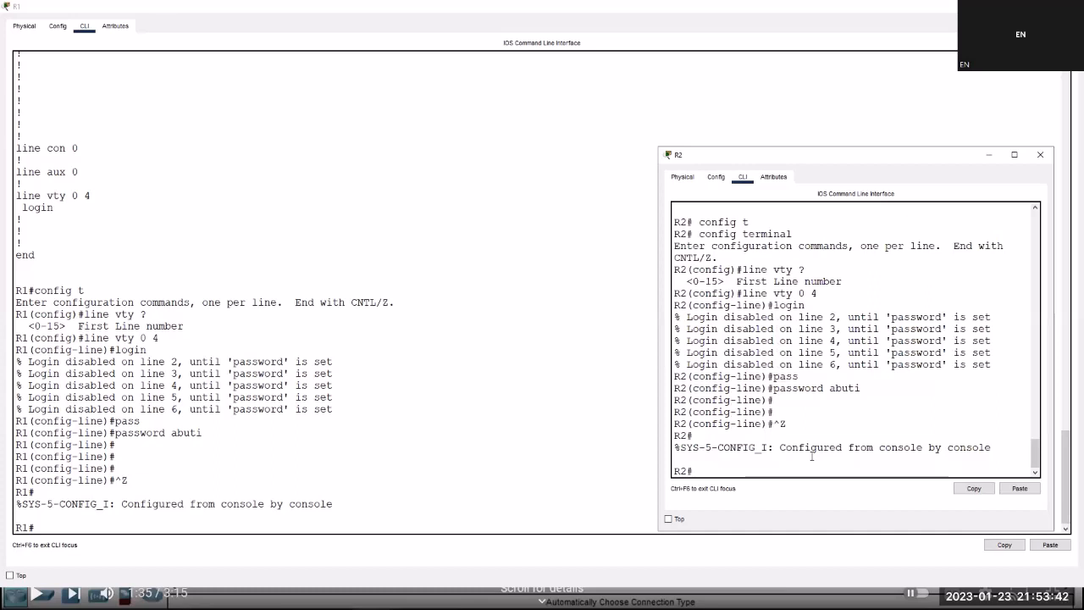
# Save R2's running-config to startup-config, accepting the default filename.
pyautogui.write('cop')
pyautogui.press('Tab')
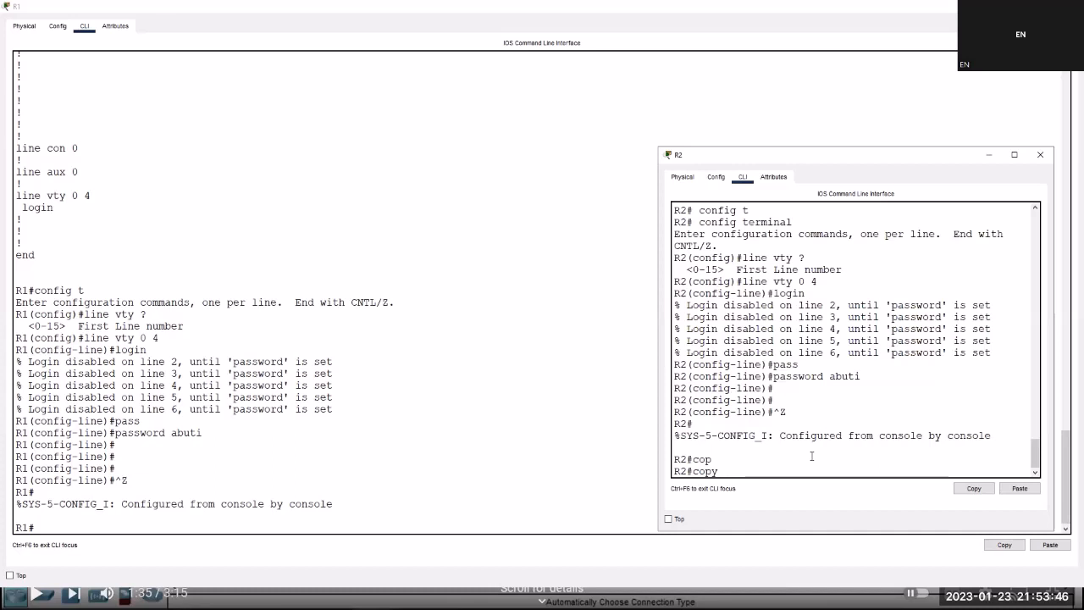
pyautogui.write('run')
pyautogui.press('Tab')
pyautogui.write('start')
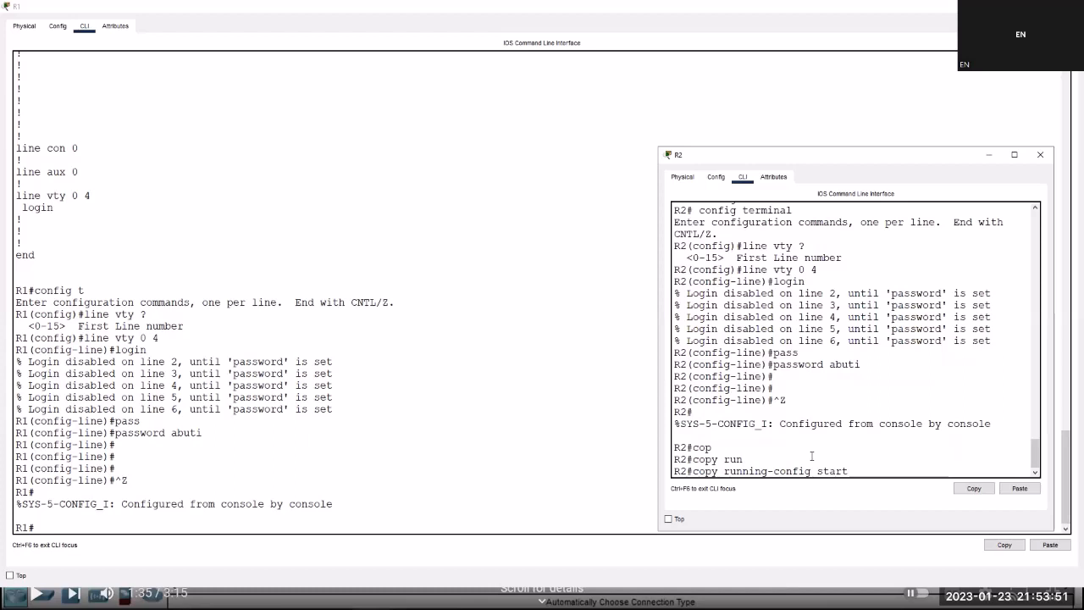
pyautogui.press('Tab')
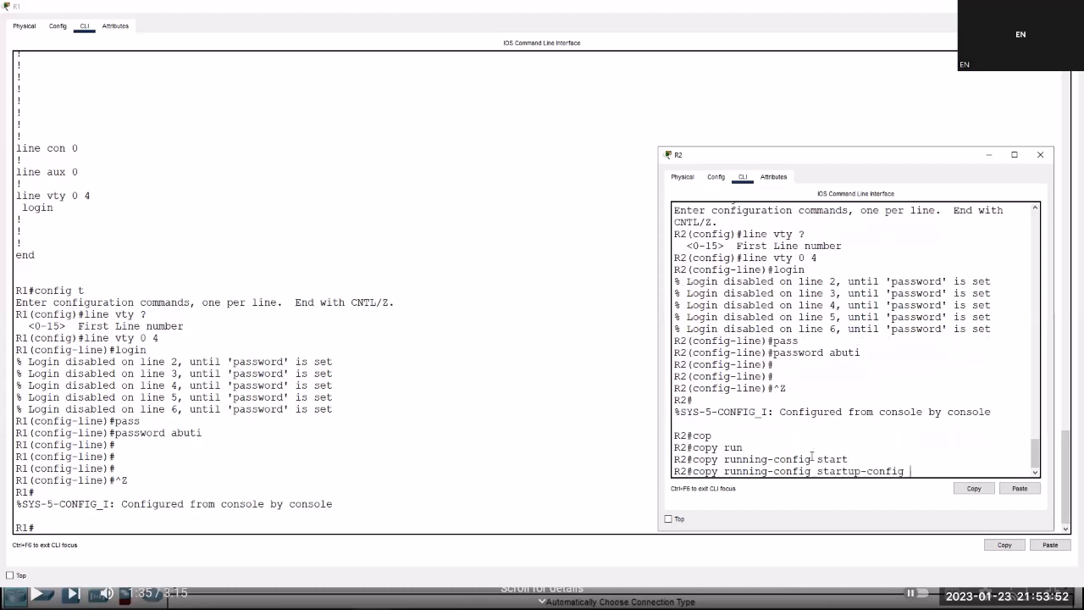
pyautogui.press('Return')
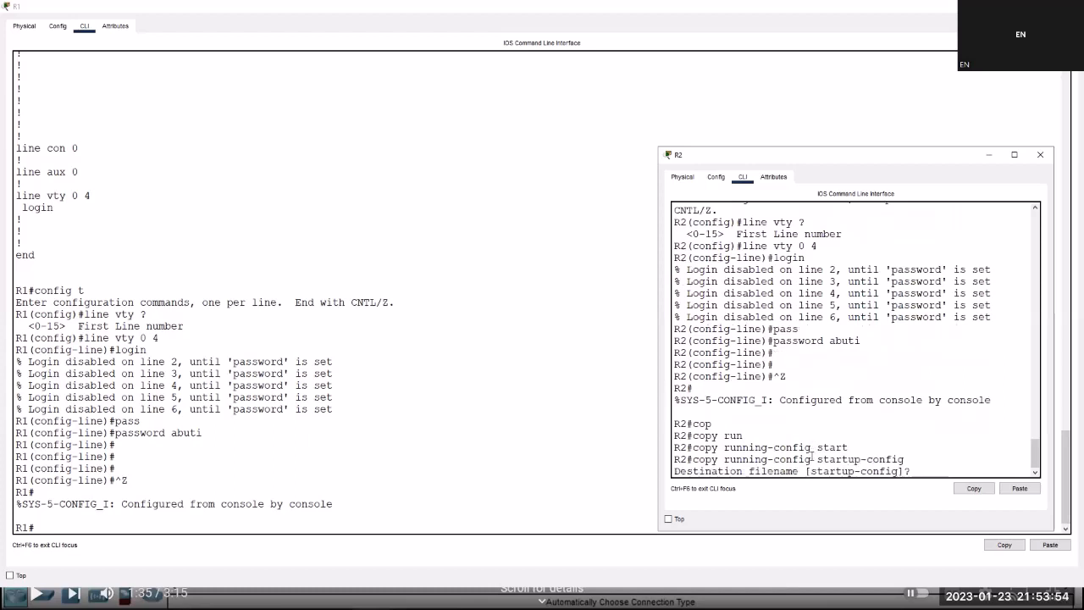
pyautogui.press('Return')
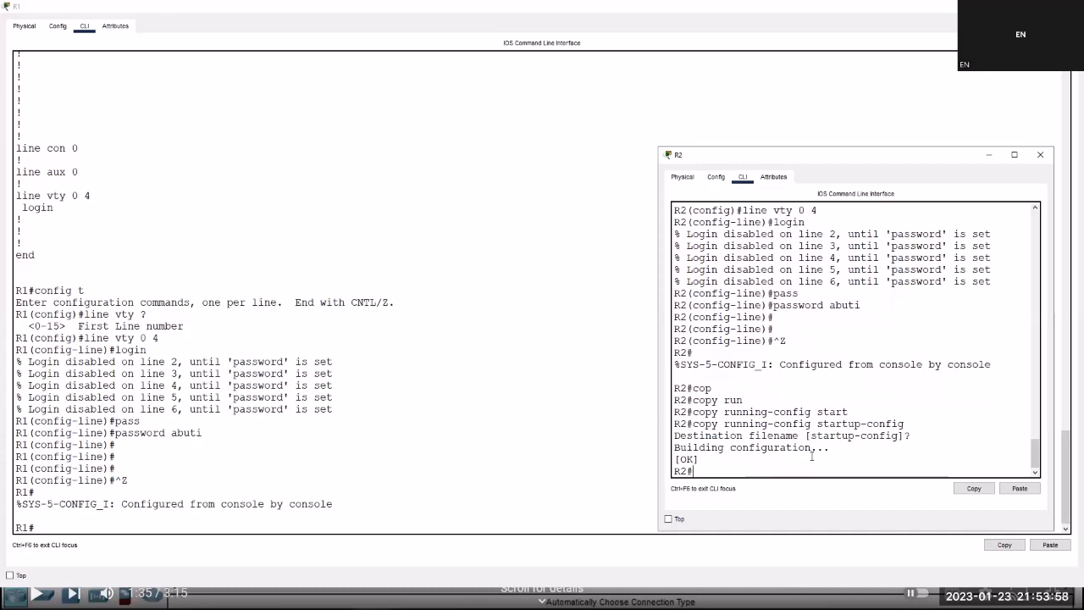
pyautogui.click(71, 526)
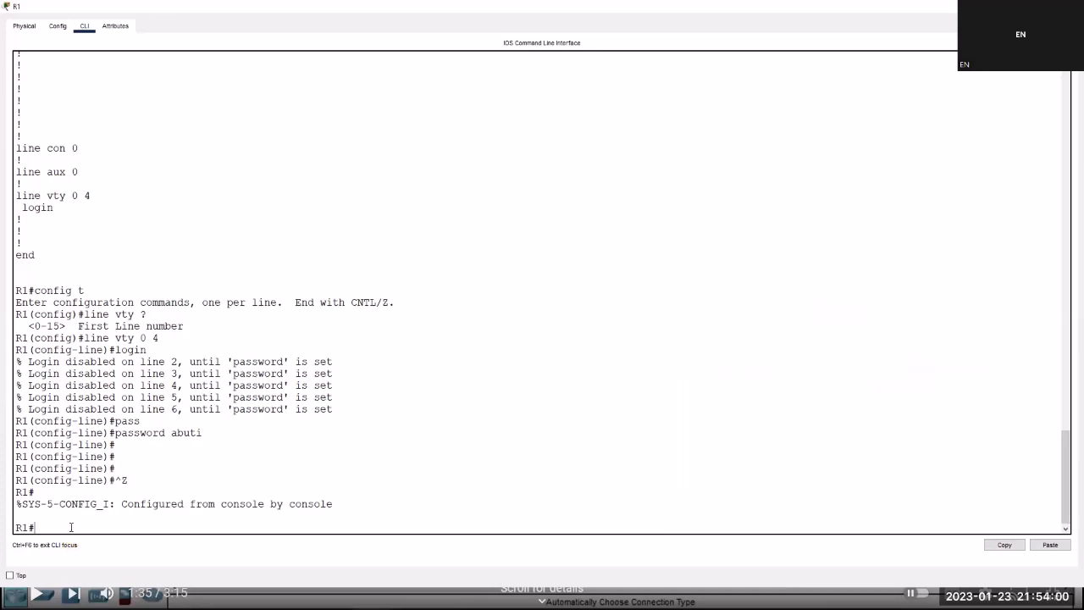
# Save R1's running-config to startup-config with copy run start, fixing the mistyped destination.
pyautogui.write('cop')
pyautogui.press('Tab')
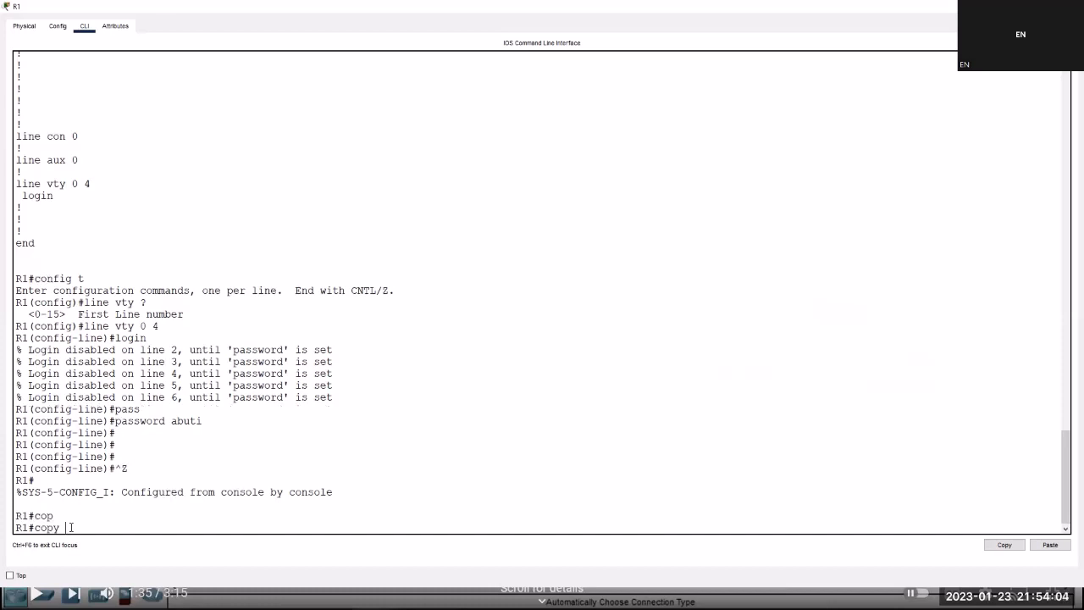
pyautogui.write('run')
pyautogui.press('Tab')
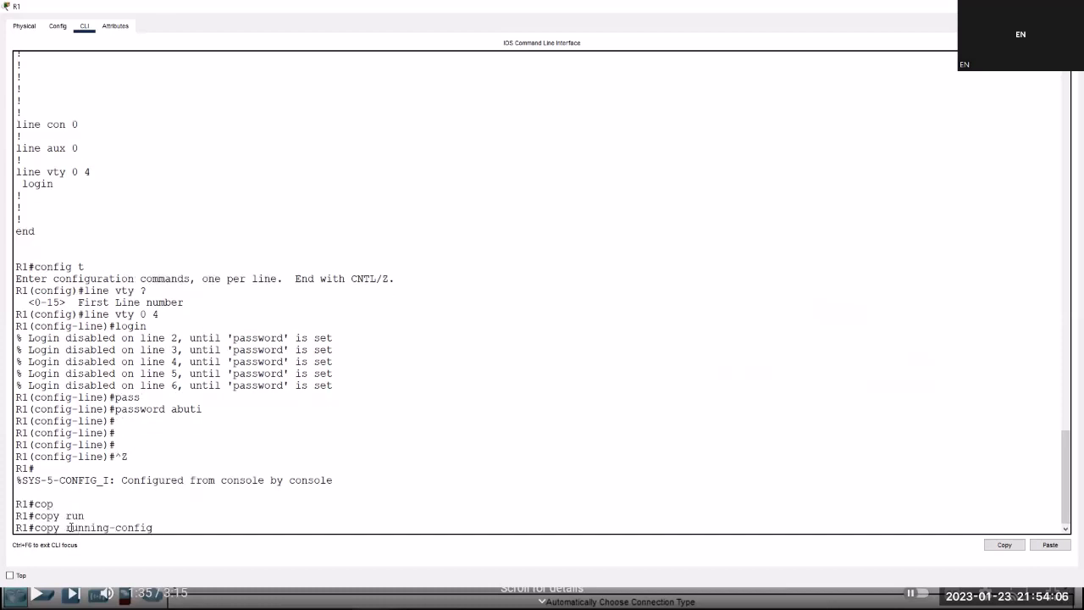
pyautogui.write('satrt')
pyautogui.press('Tab')
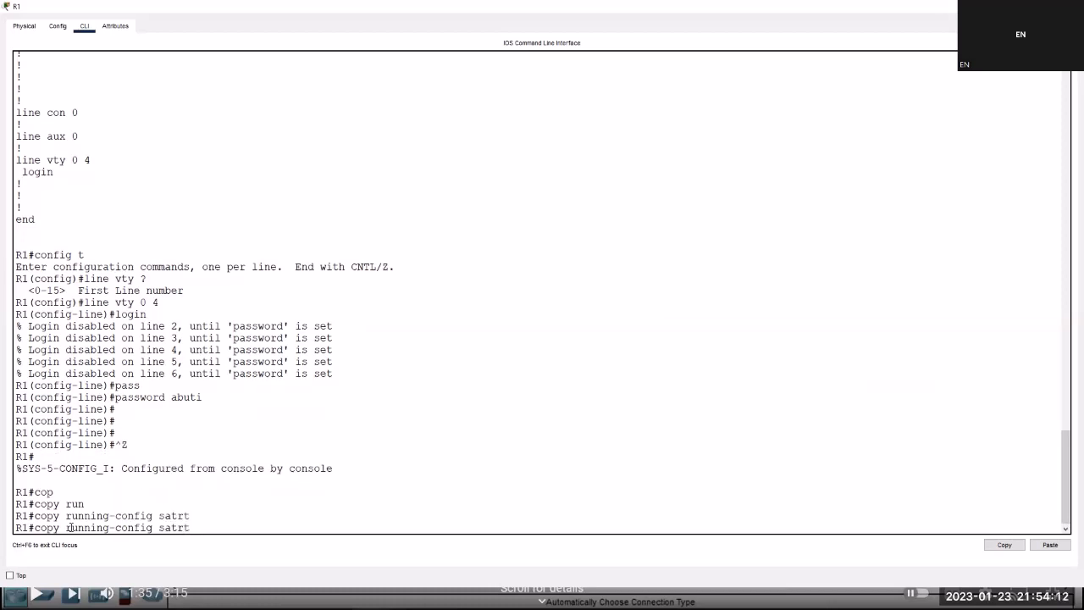
pyautogui.press('BackSpace')
pyautogui.press('BackSpace')
pyautogui.press('BackSpace')
pyautogui.press('BackSpace')
pyautogui.write('tart')
pyautogui.press('Tab')
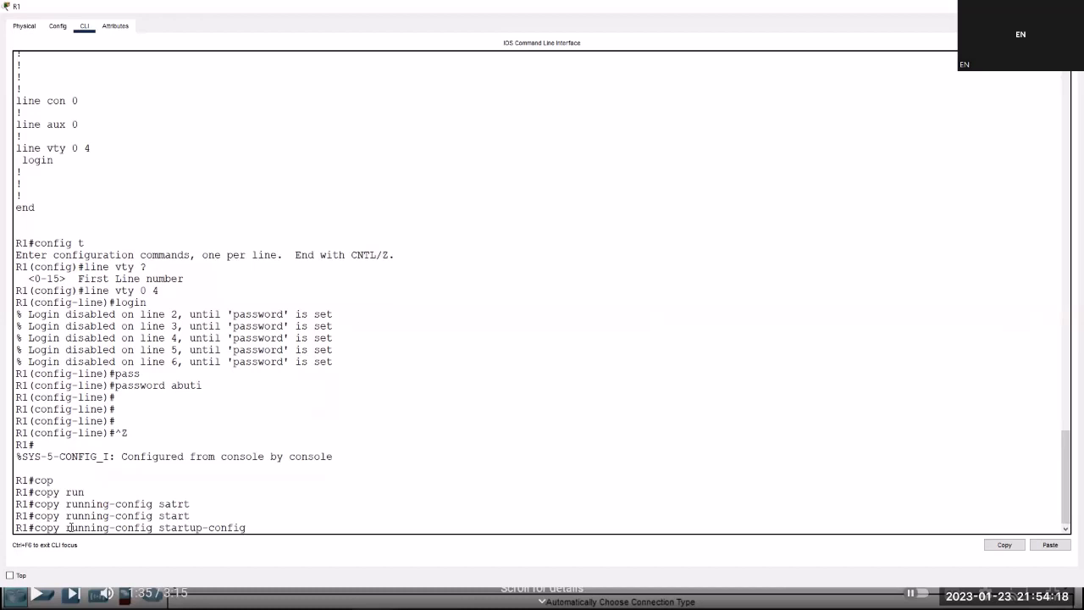
pyautogui.press('Return')
pyautogui.press('Return')
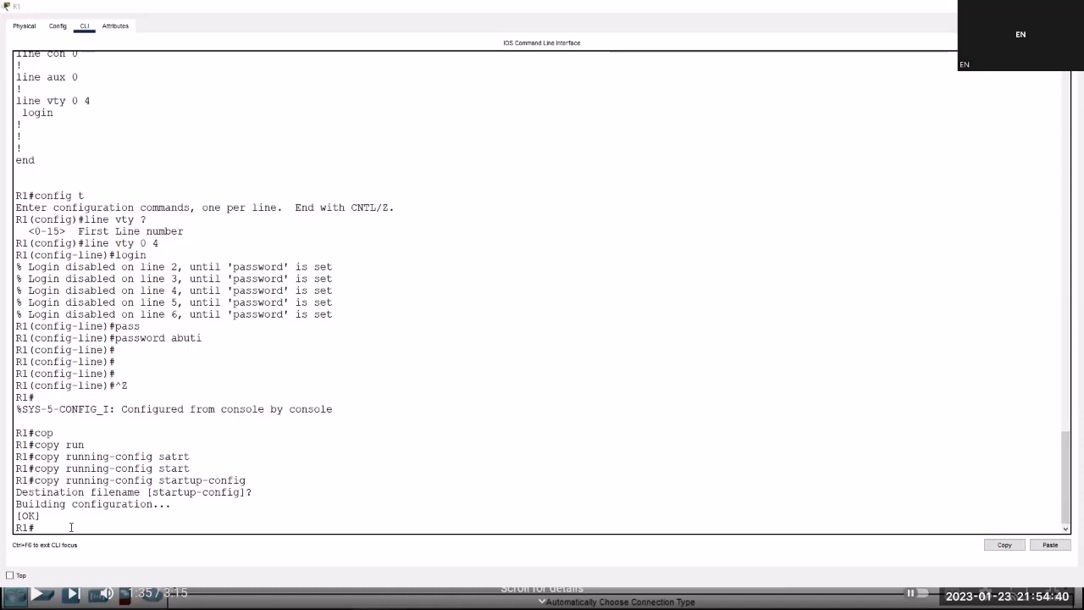
pyautogui.hotkey('alt', 'Tab')
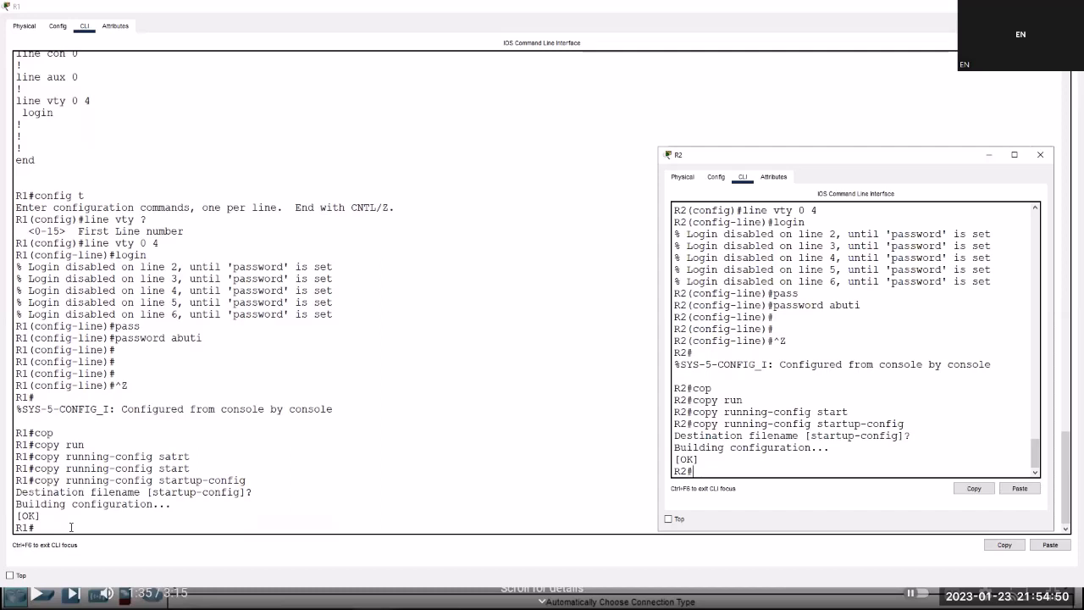
# From R2, telnet to R1 at 192.168.1.1, log in with the VTY password and enable.
pyautogui.write('telnet ')
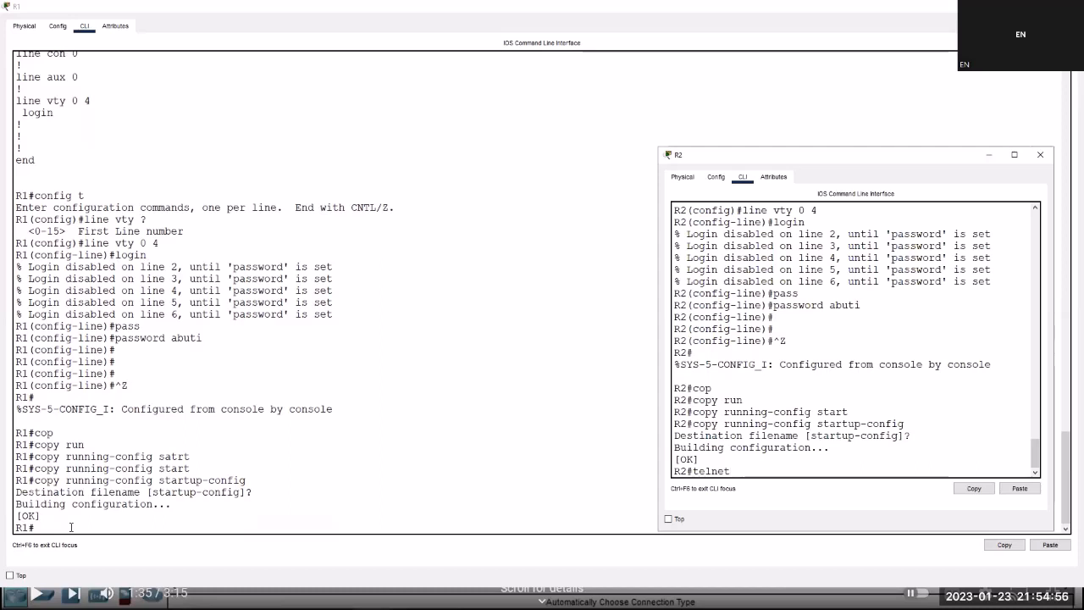
pyautogui.write('192.168.1.1')
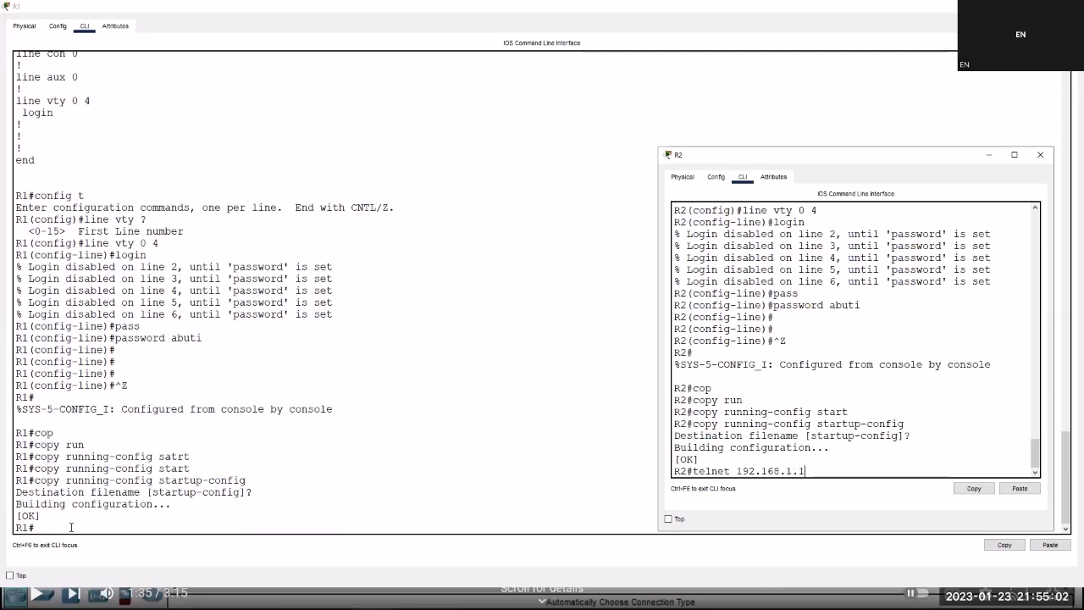
pyautogui.press('Return')
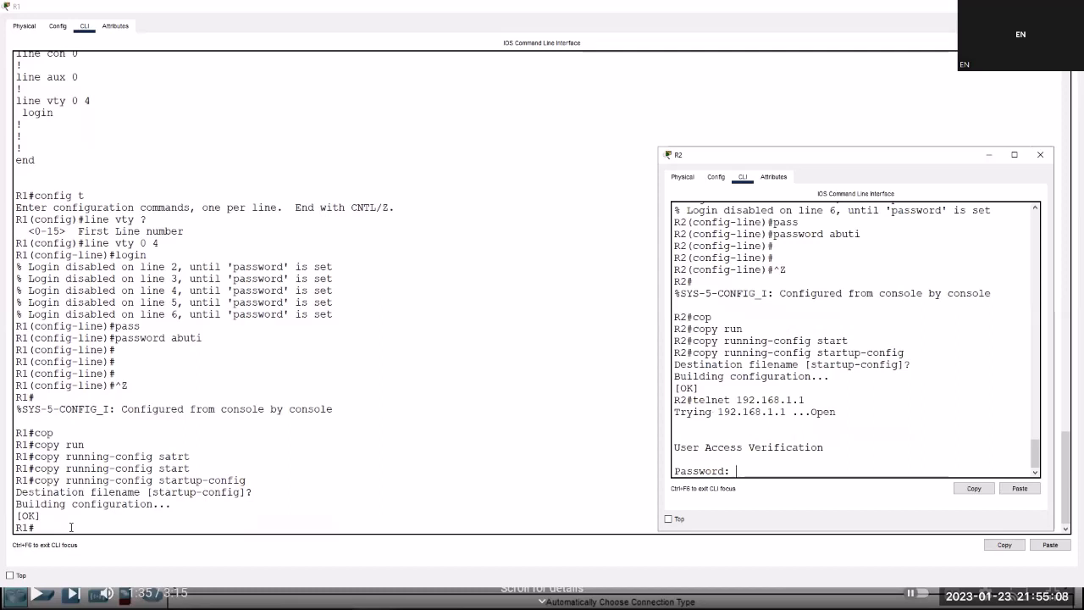
pyautogui.press('Return')
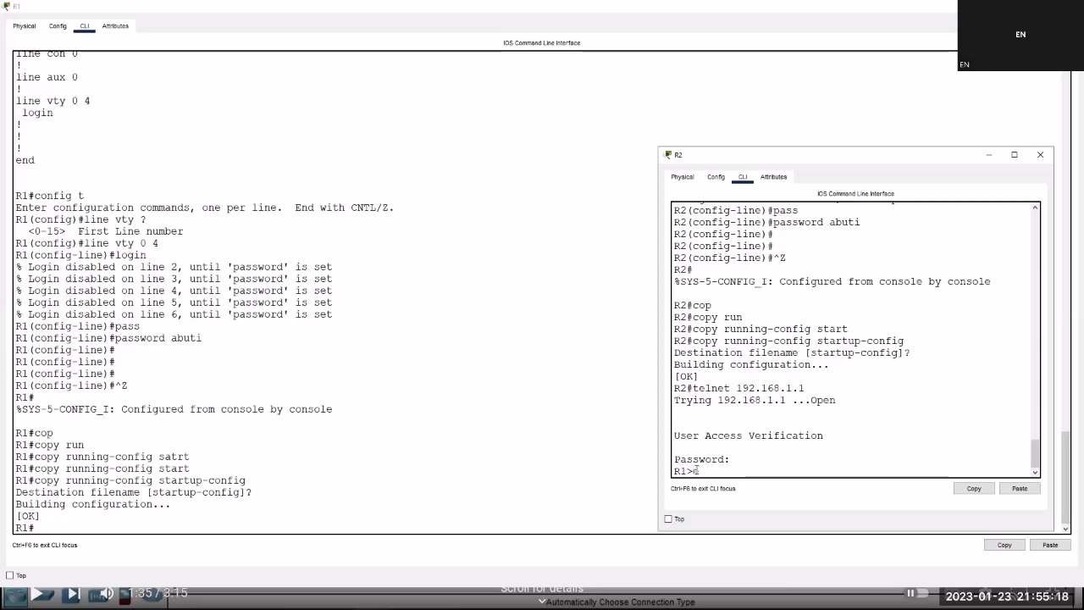
pyautogui.write('ena')
pyautogui.press('Tab')
pyautogui.press('Return')
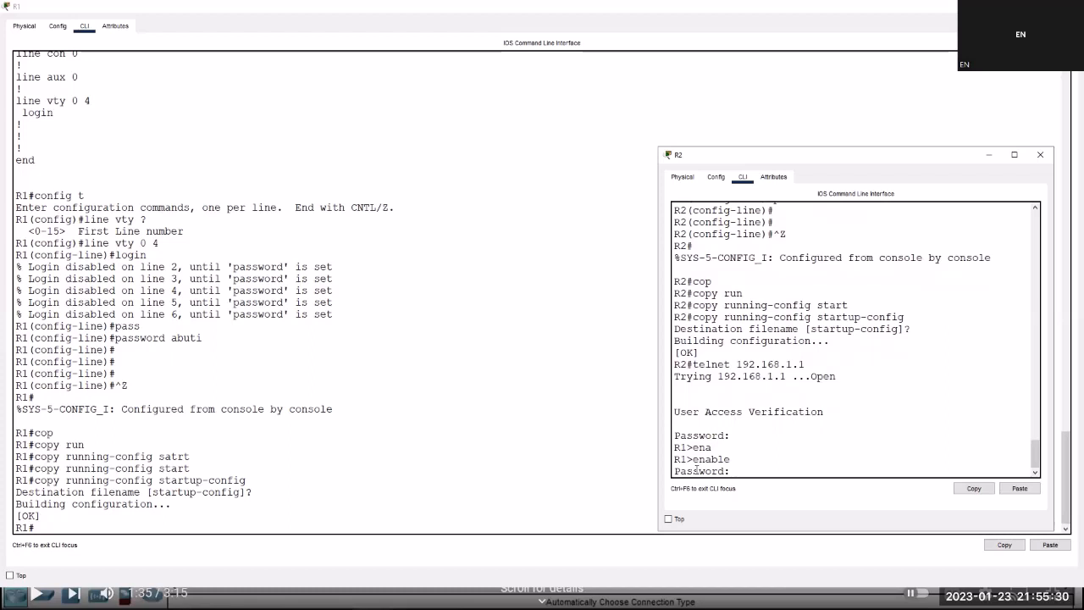
pyautogui.press('Return')
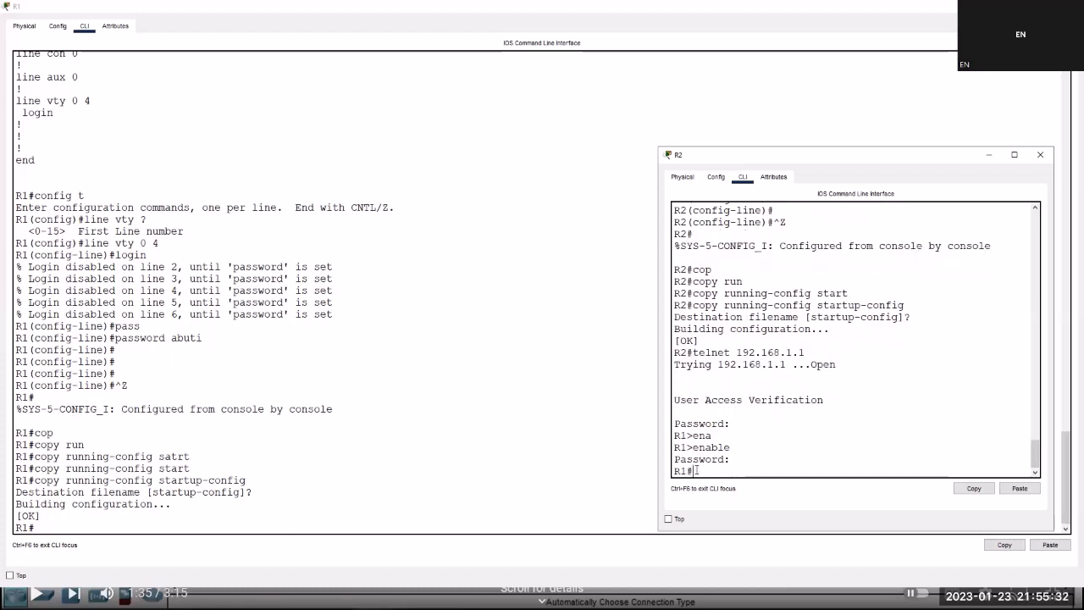
# Show R1's running configuration and page through it to the encrypted VTY password.
pyautogui.press('Return')
pyautogui.press('Return')
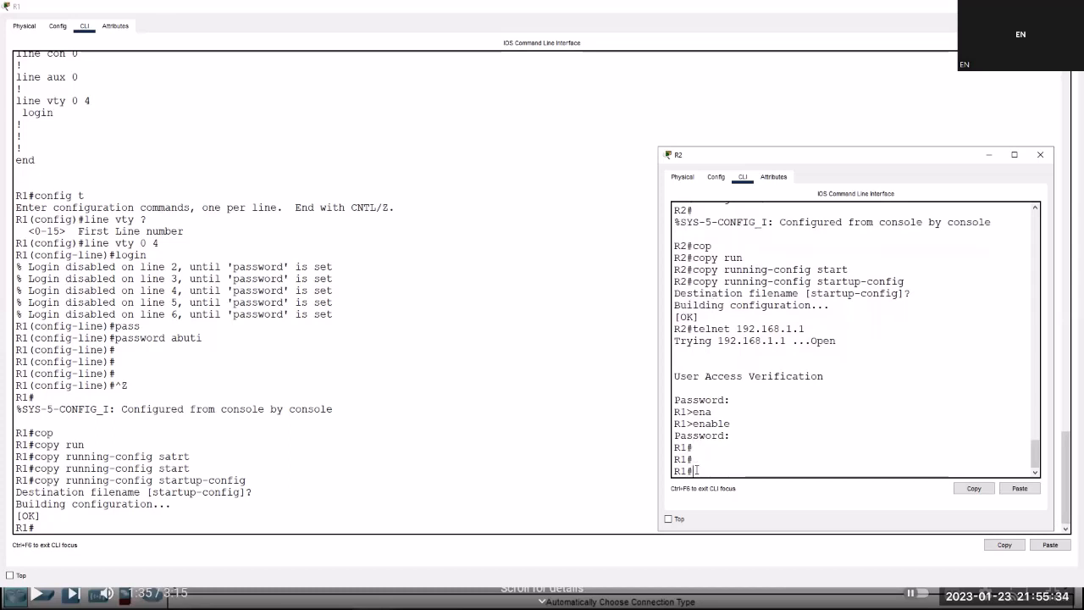
pyautogui.write('sh run')
pyautogui.press('Return')
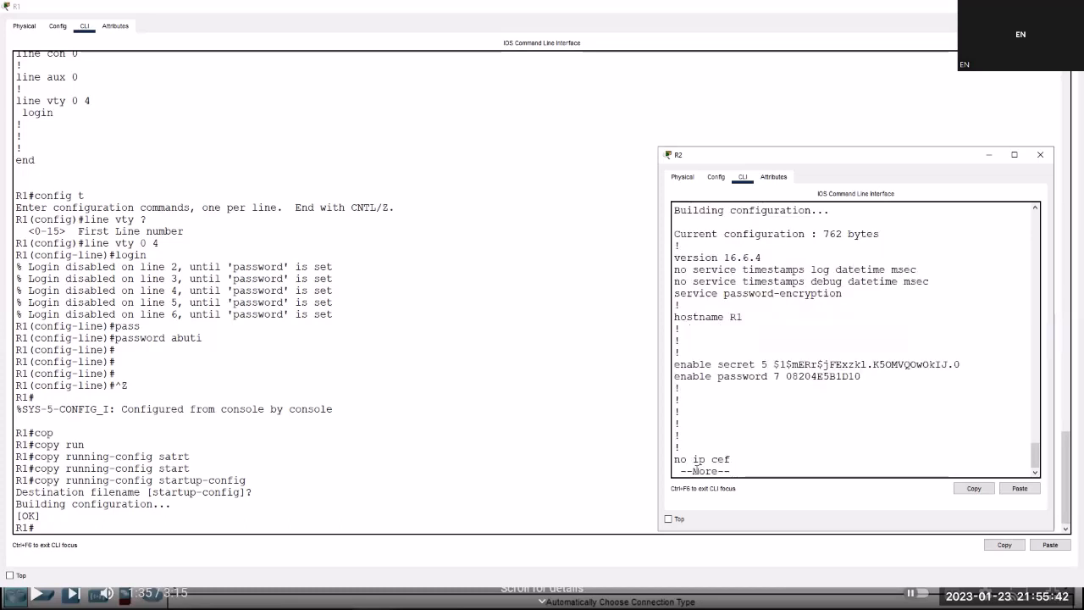
pyautogui.press('space')
pyautogui.press('space')
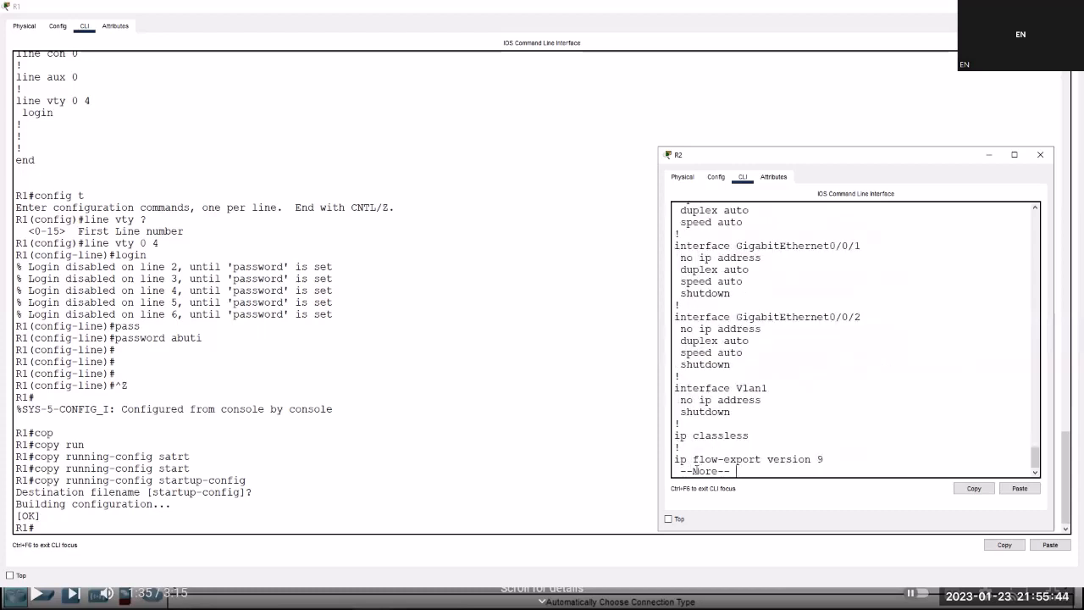
pyautogui.press('space')
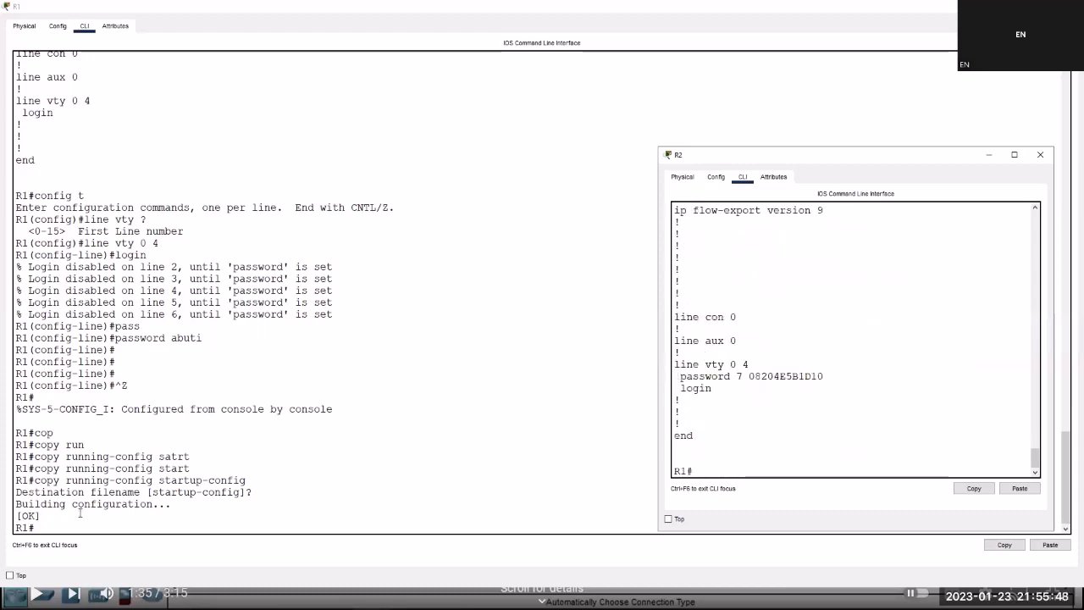
pyautogui.click(56, 525)
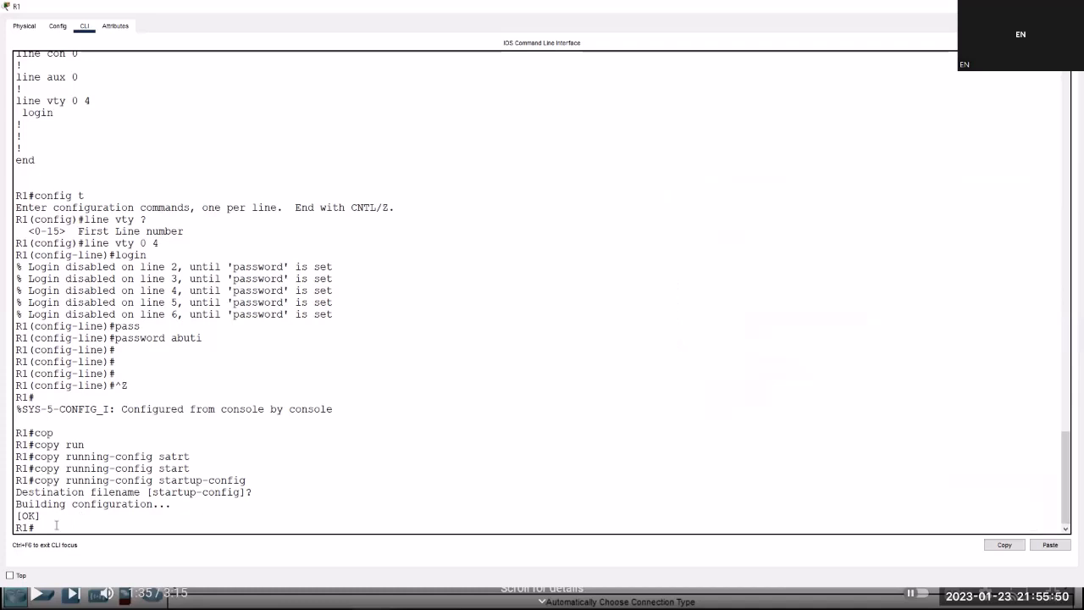
pyautogui.write('telnet 192.168.1.2')
pyautogui.press('Return')
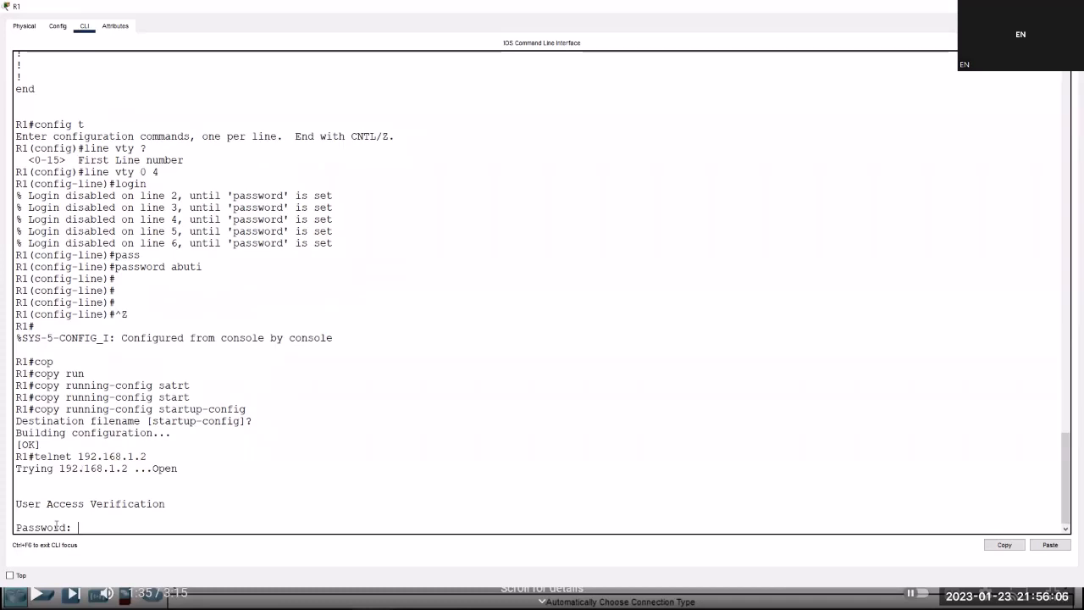
pyautogui.write('abuti')
pyautogui.press('Return')
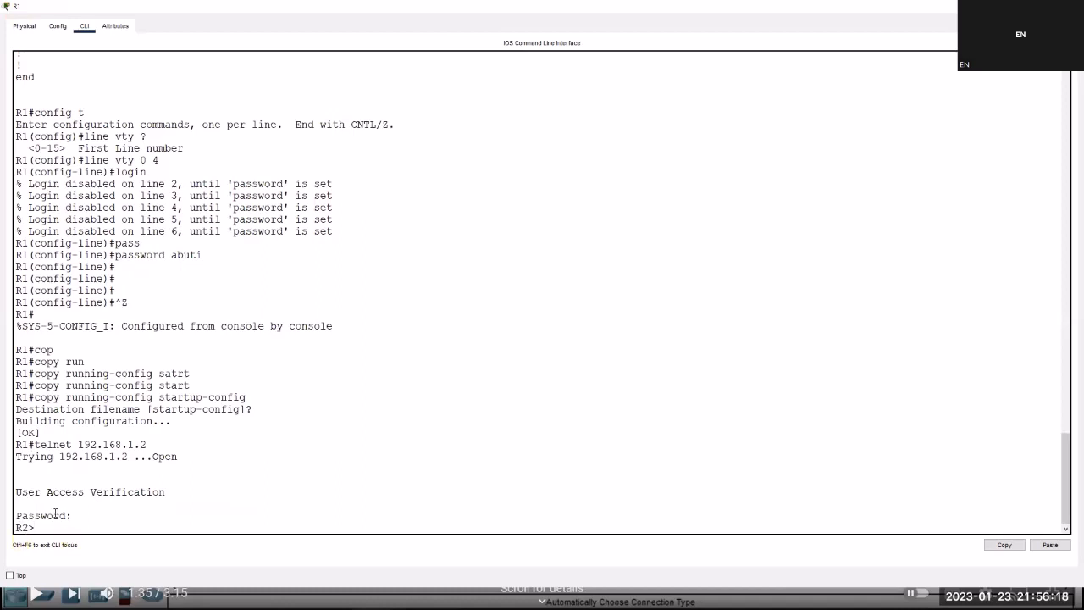
pyautogui.write('ena')
pyautogui.press('Tab')
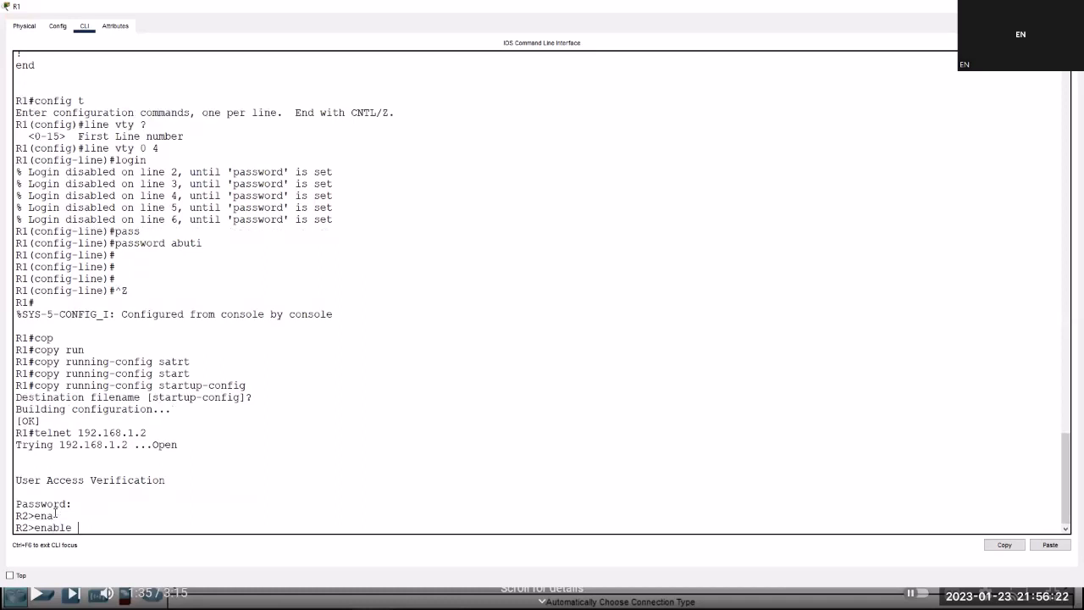
pyautogui.press('Return')
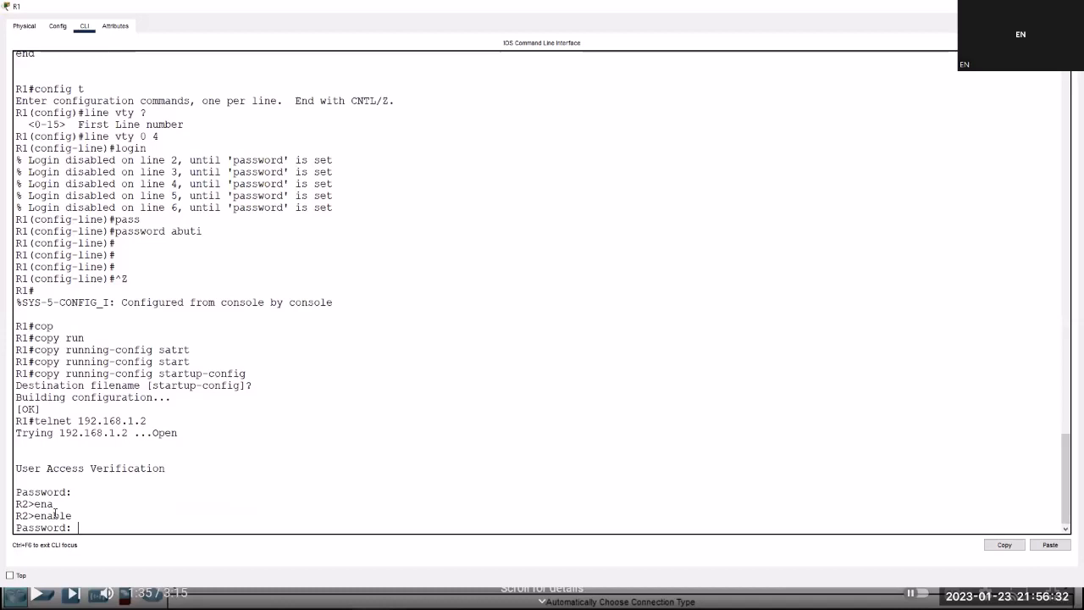
pyautogui.press('Return')
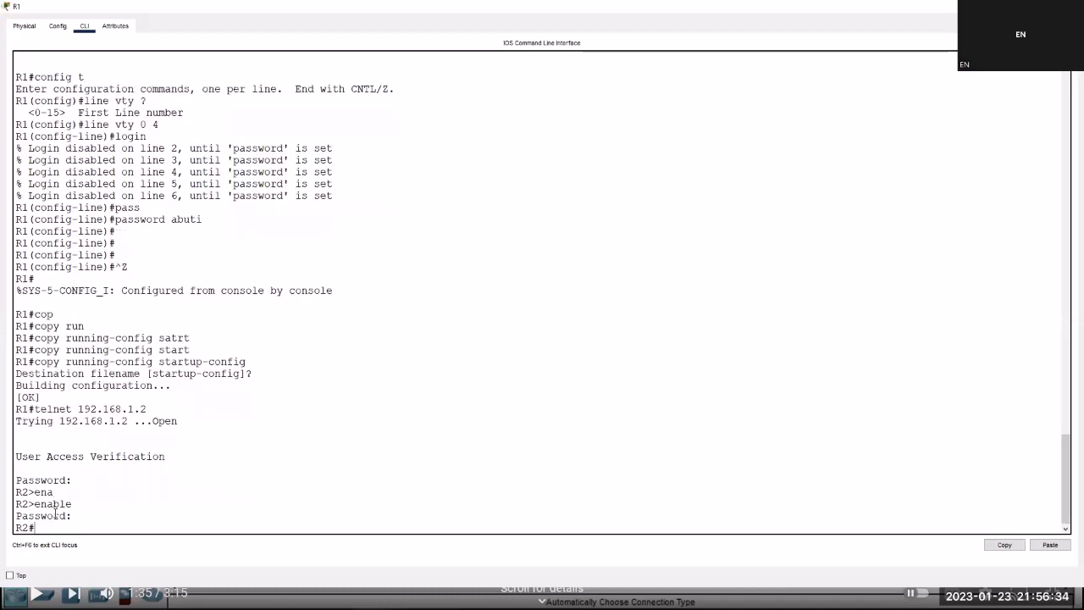
pyautogui.press('Return')
pyautogui.press('Return')
pyautogui.write('sh')
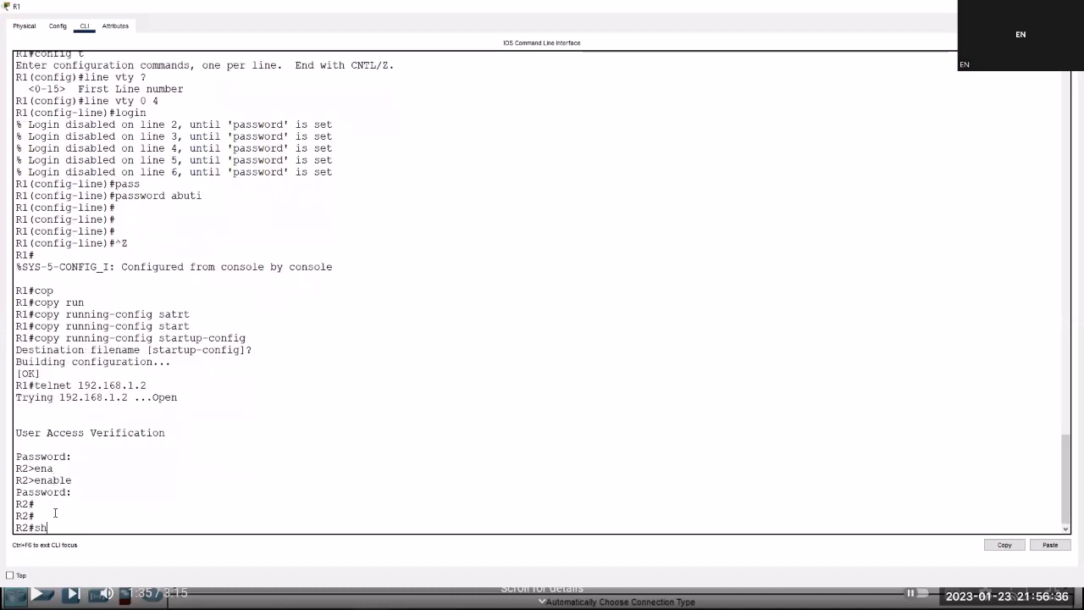
pyautogui.write(' run')
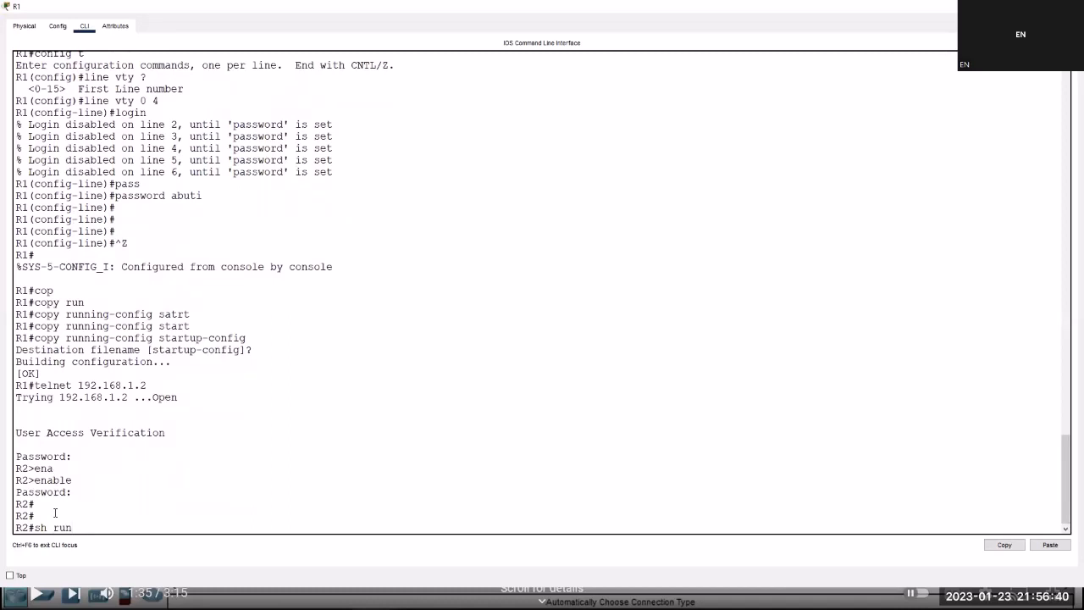
pyautogui.press('Return')
pyautogui.press('space')
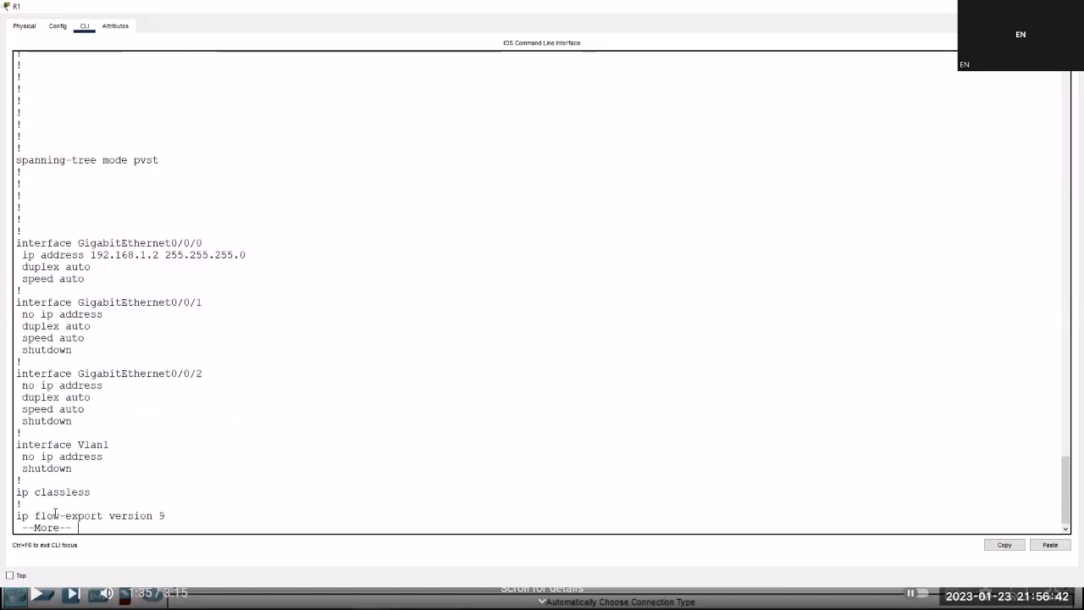
pyautogui.press('space')
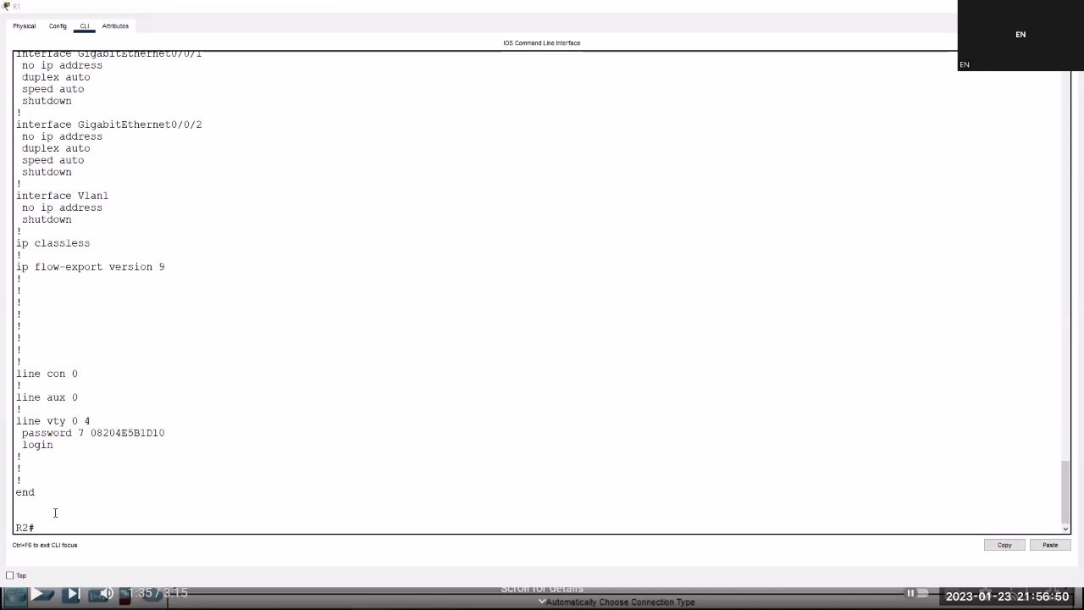
pyautogui.hotkey('alt', 'Tab')
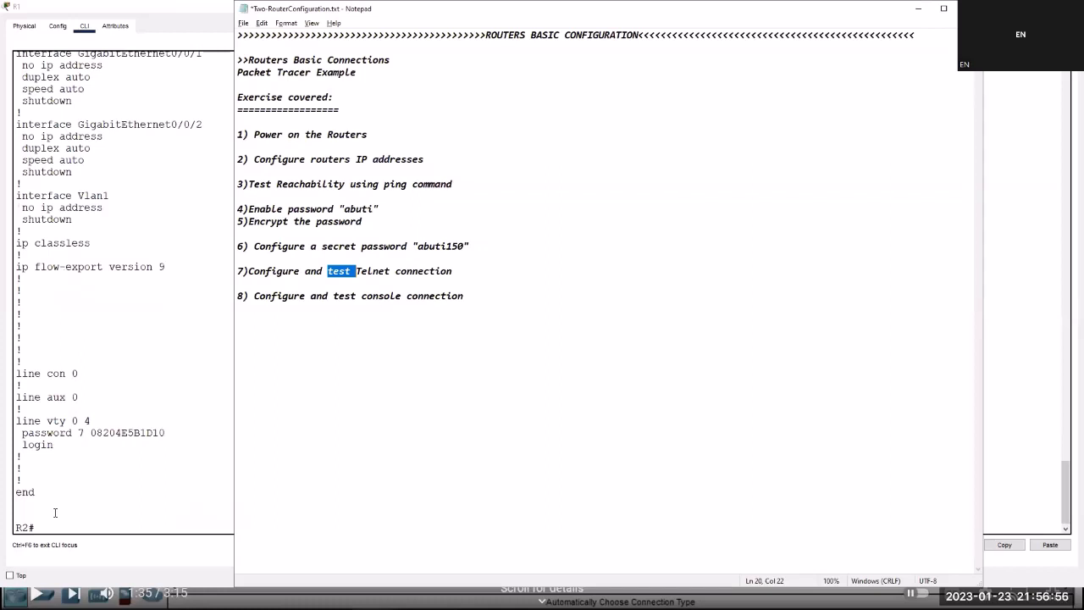
pyautogui.click(55, 512)
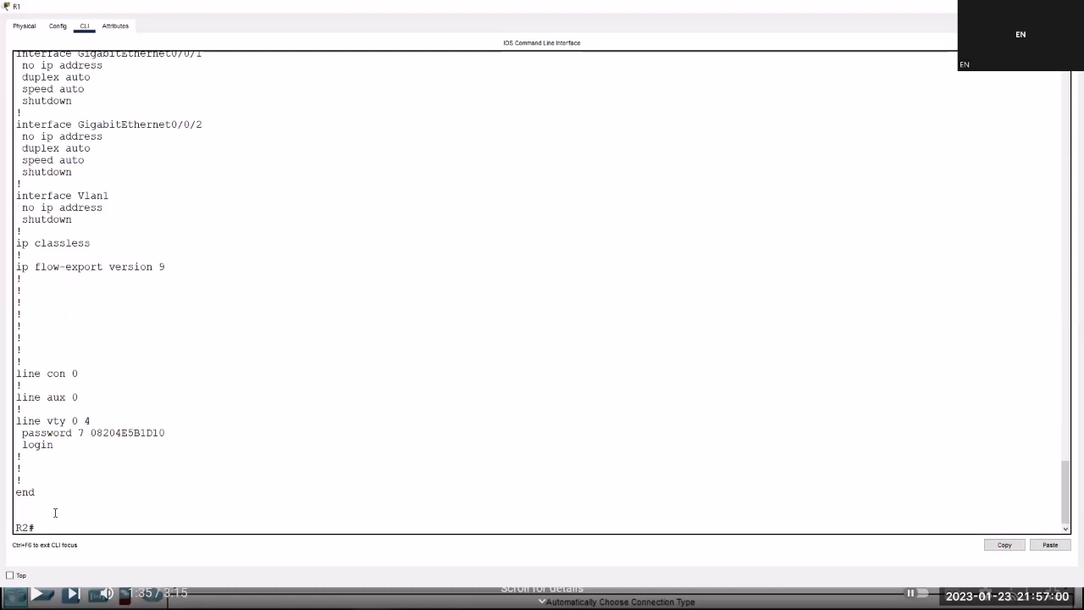
# On R2, make console line 0 require login with the console password.
pyautogui.write('config t')
pyautogui.press('Return')
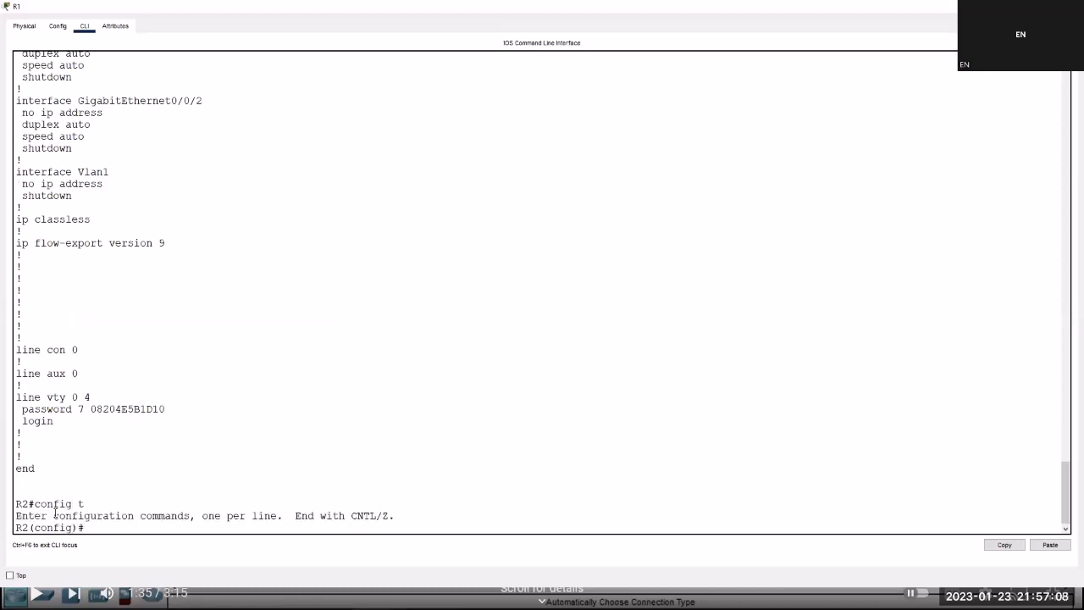
pyautogui.write('line')
pyautogui.write(' co')
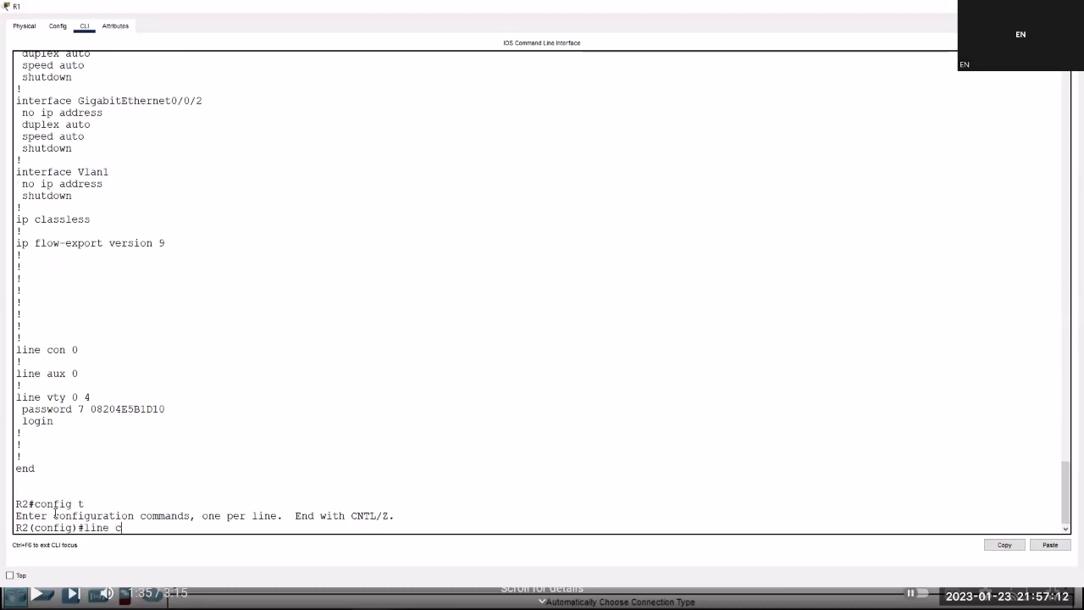
pyautogui.write('nsole ?')
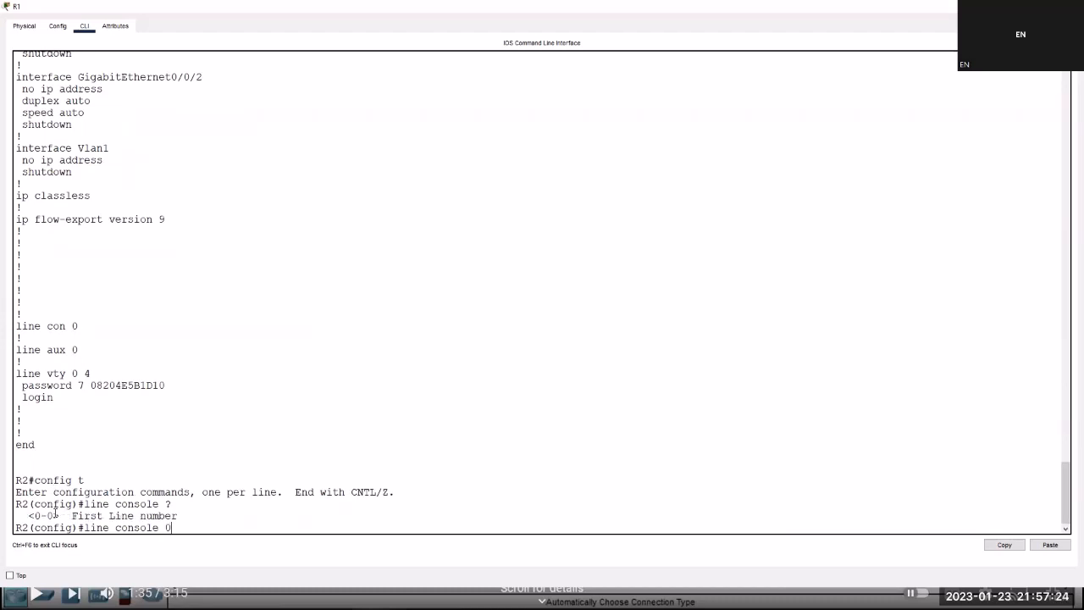
pyautogui.press('Return')
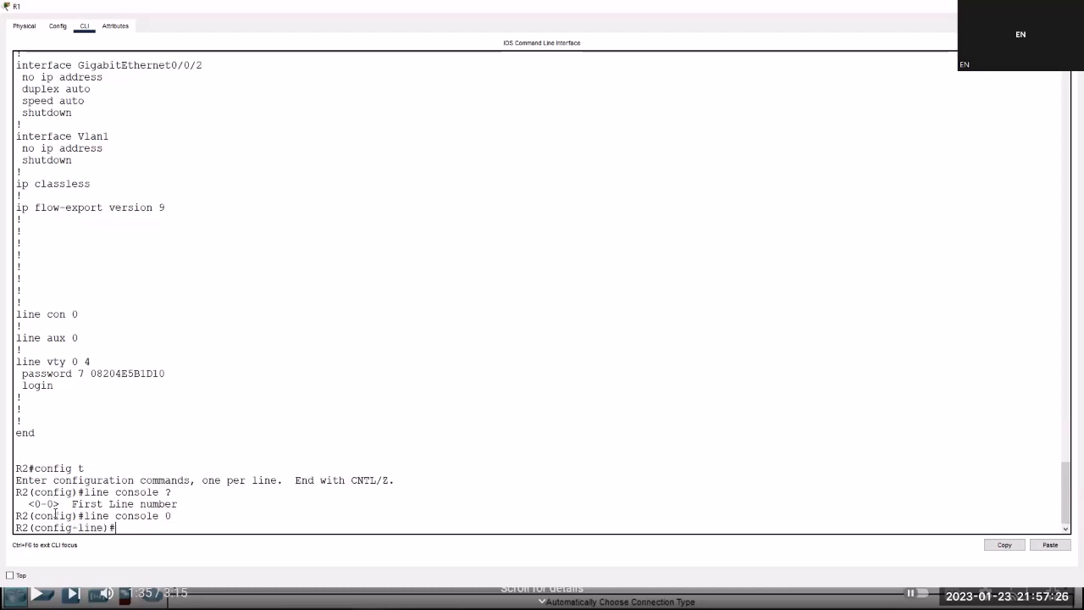
pyautogui.write('login')
pyautogui.press('Return')
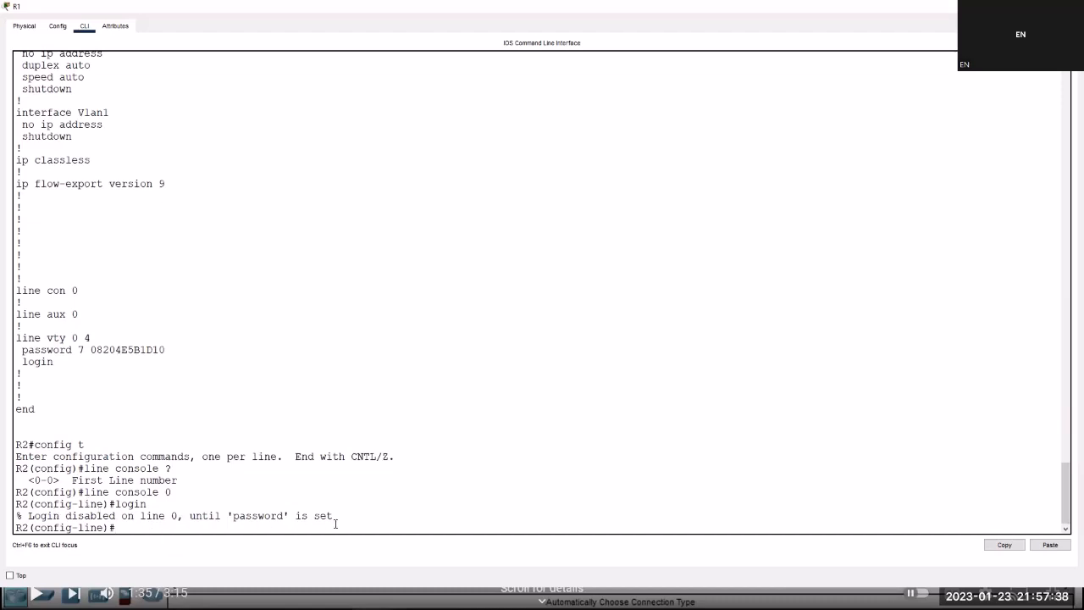
pyautogui.write('pass')
pyautogui.press('Tab')
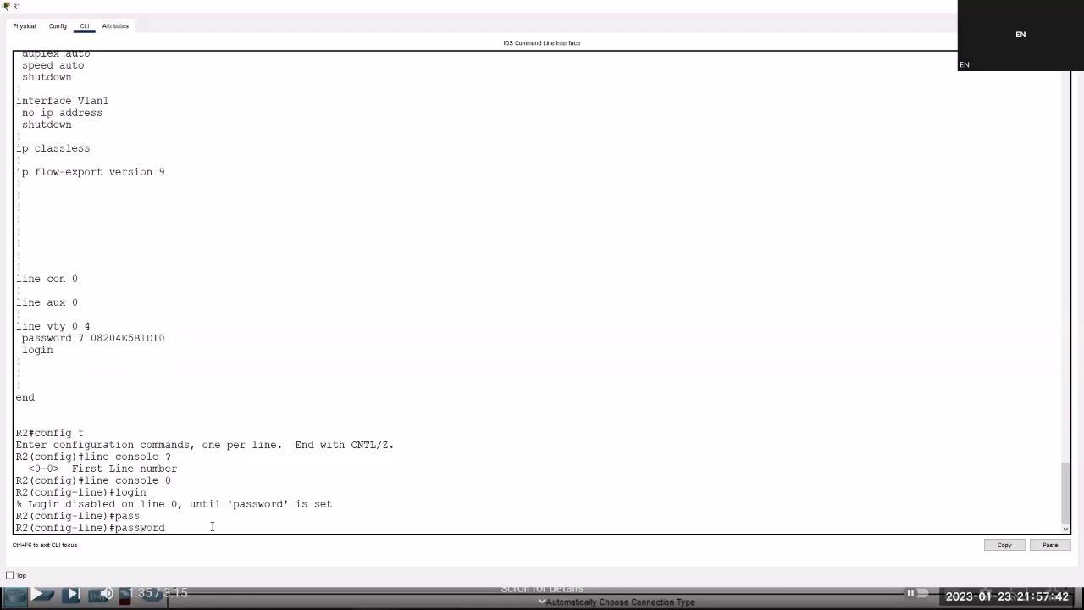
pyautogui.write('abuti')
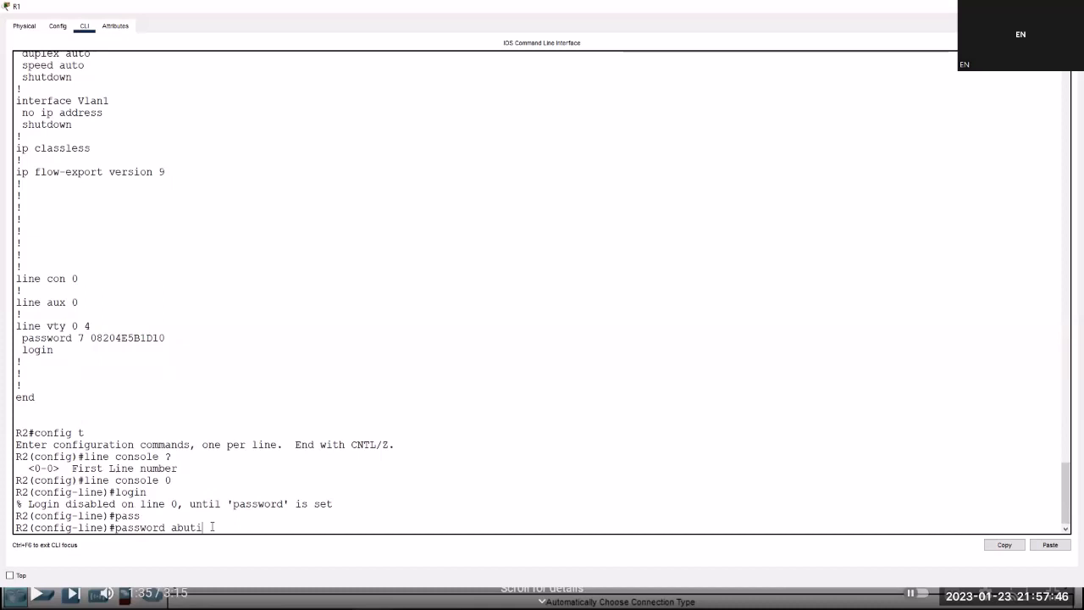
pyautogui.press('Return')
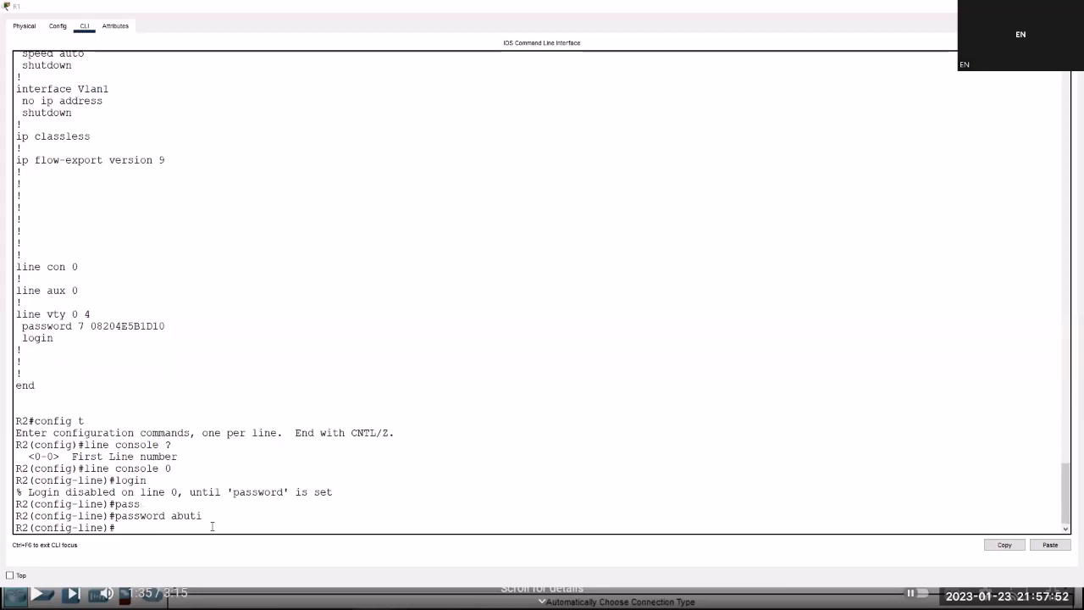
pyautogui.hotkey('alt', 'Tab')
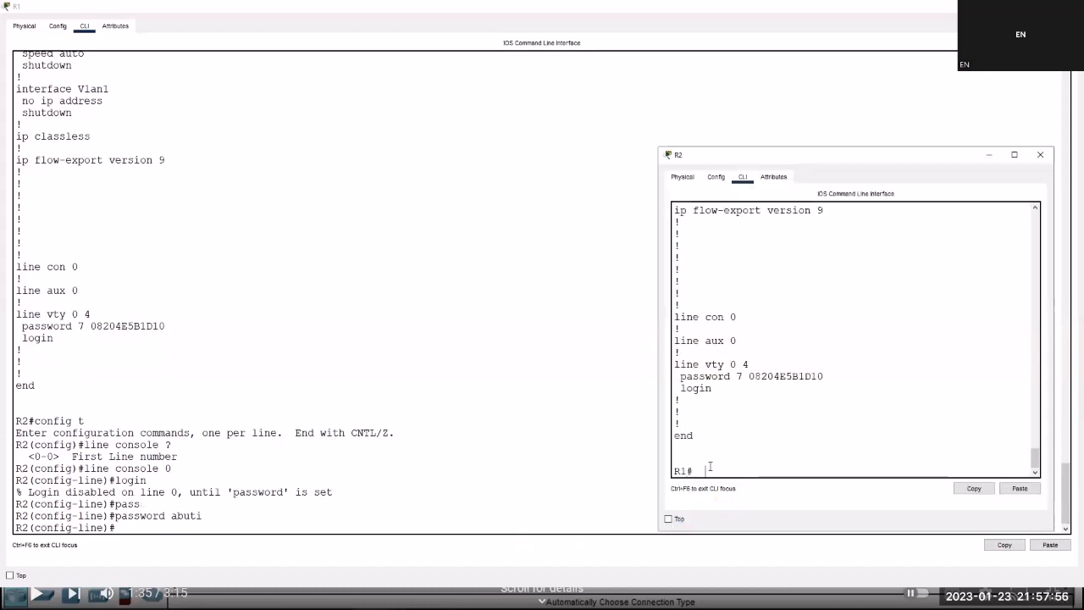
# On R1, enter global configuration mode and select console line 0.
pyautogui.write('c')
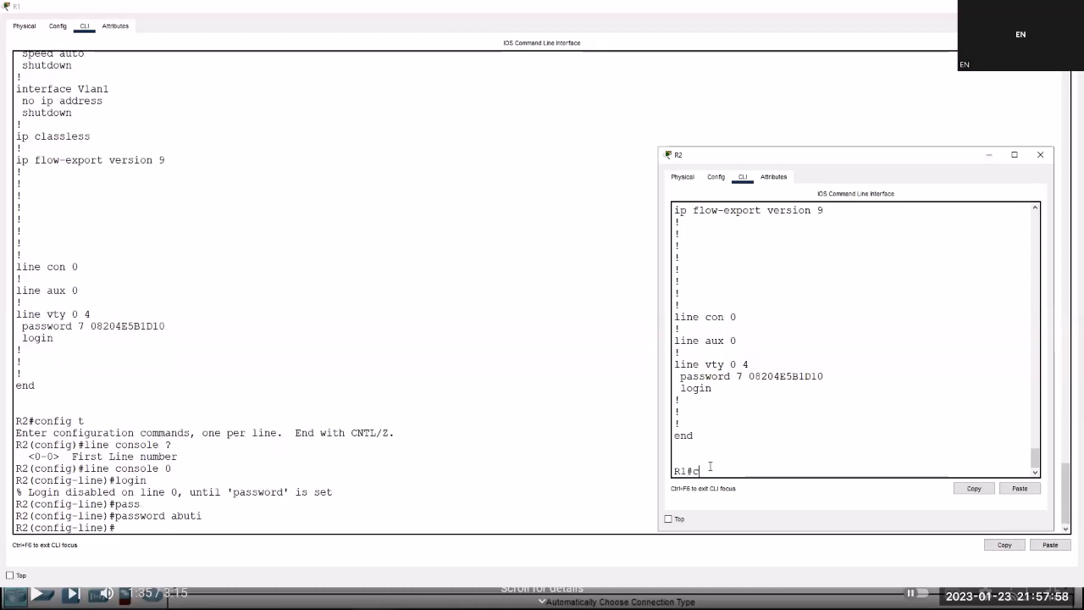
pyautogui.write('onfig')
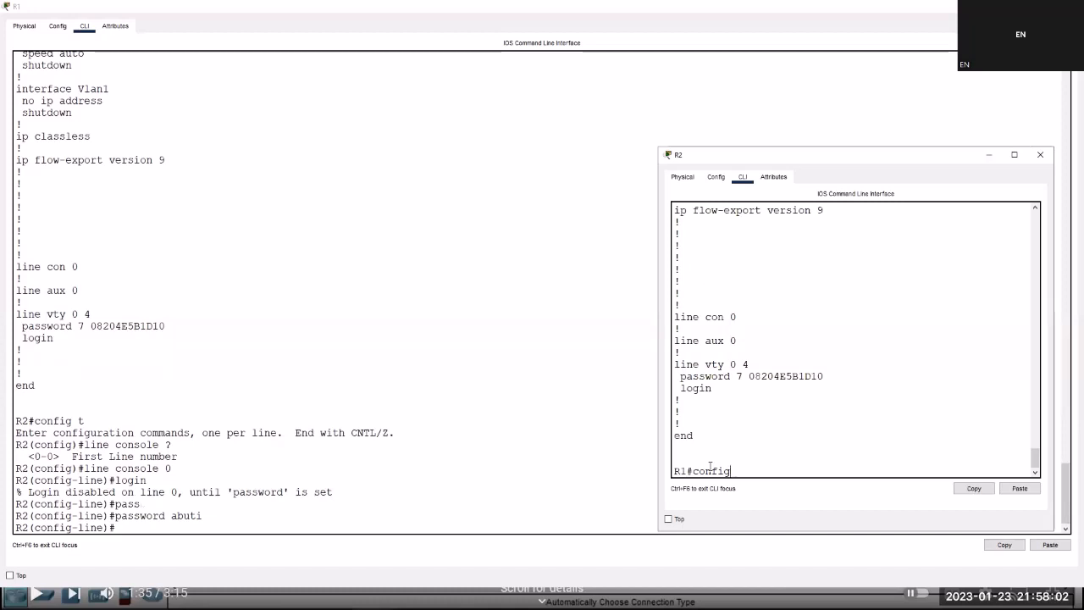
pyautogui.write(' t')
pyautogui.press('Return')
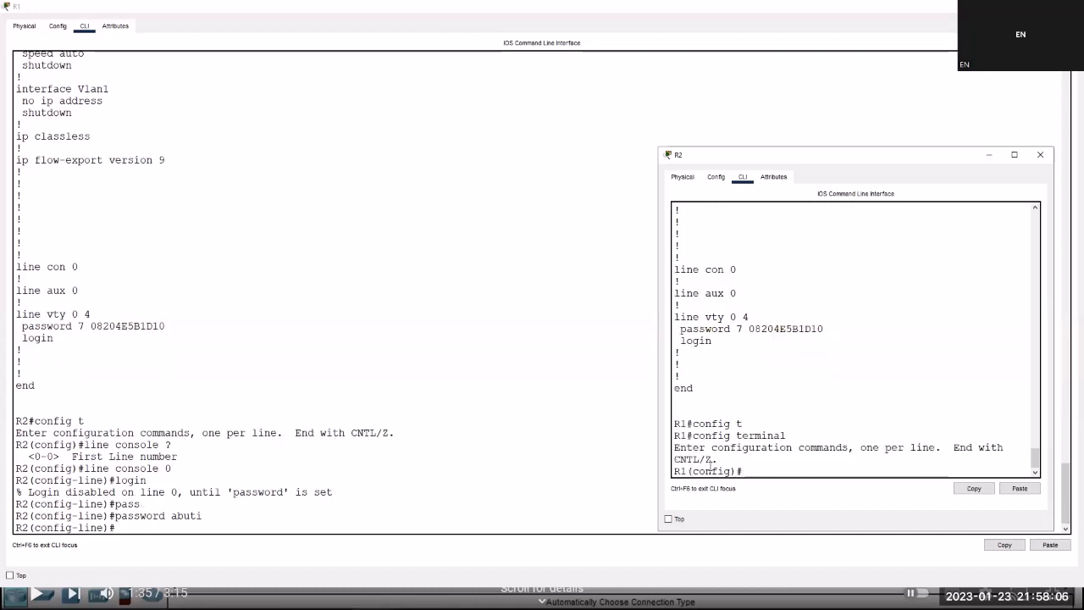
pyautogui.write('line cons')
pyautogui.press('Tab')
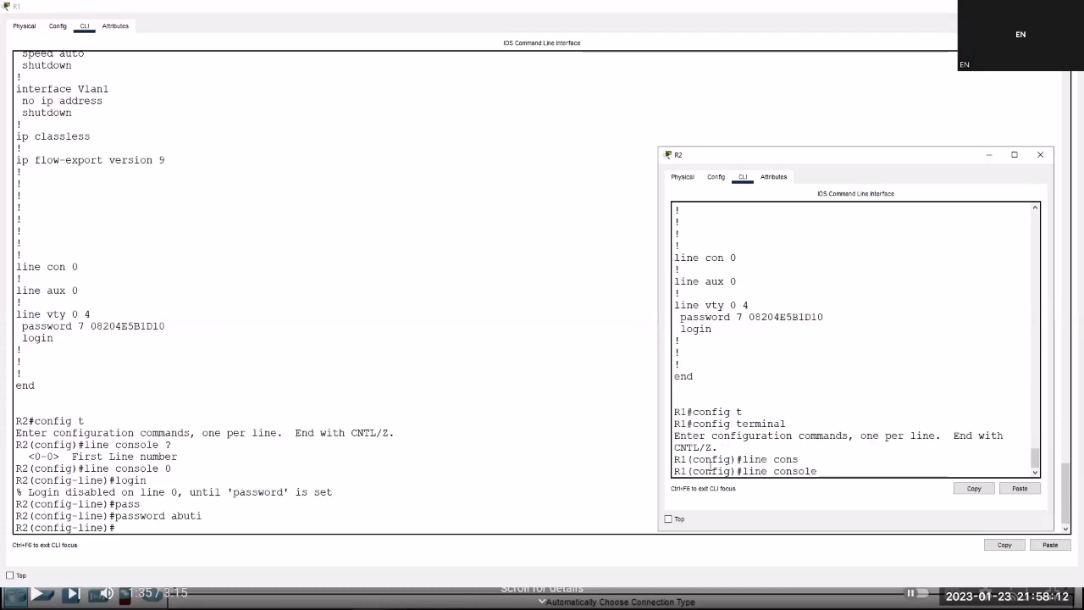
pyautogui.write('?')
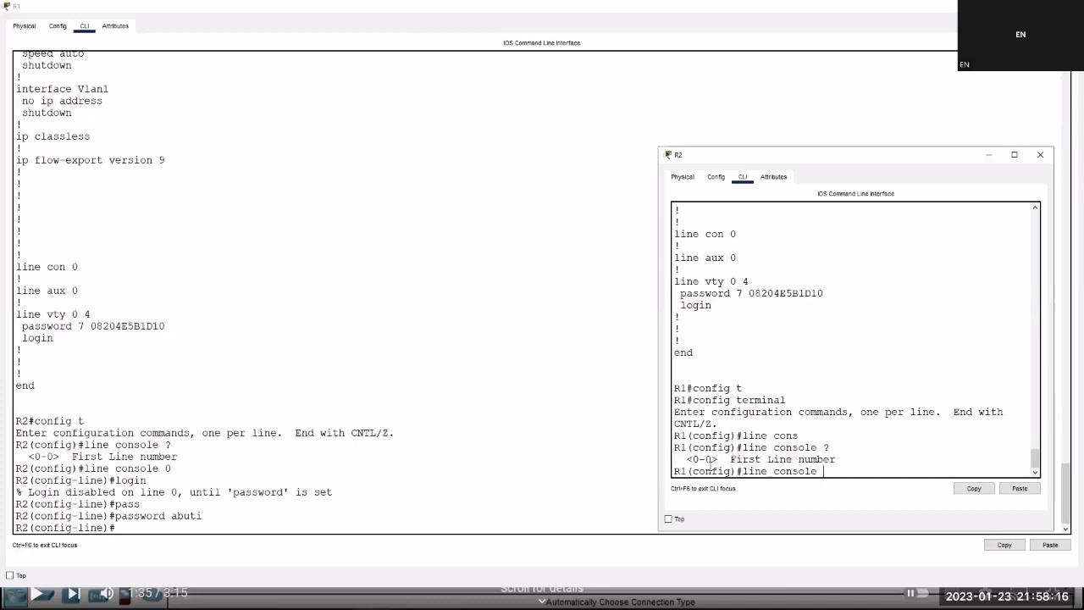
pyautogui.write('0')
pyautogui.press('Return')
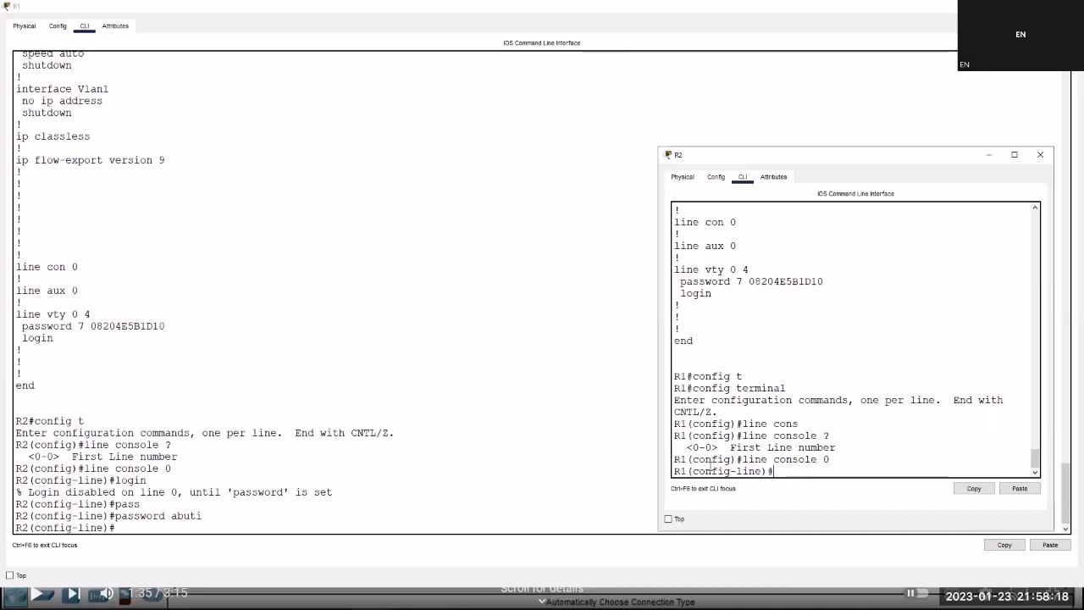
# Require login with the console password on R1's console line and exit to privileged mode.
pyautogui.write('login')
pyautogui.press('Return')
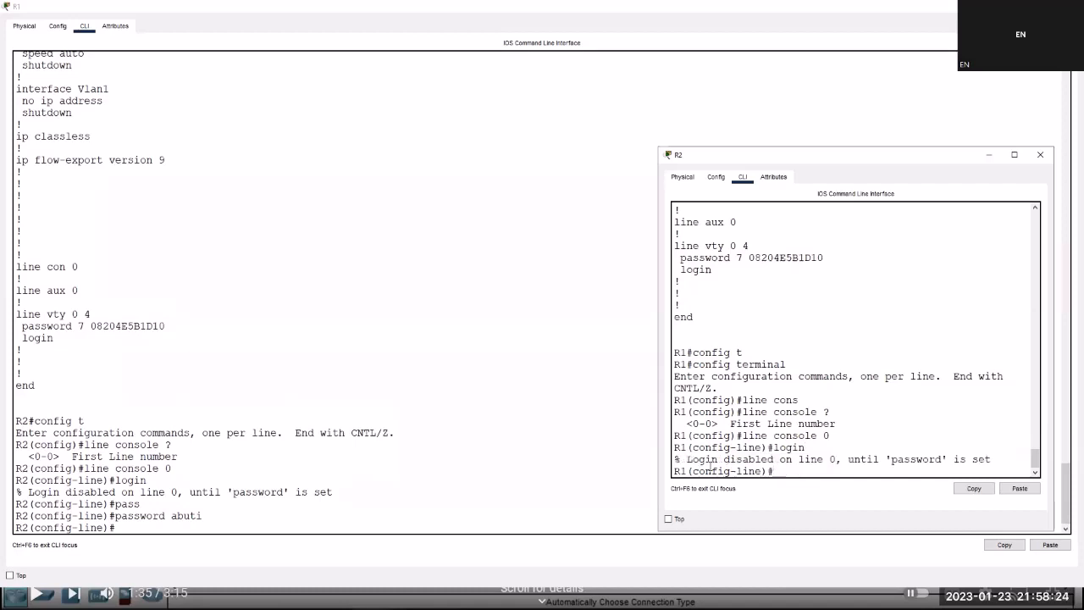
pyautogui.write('p')
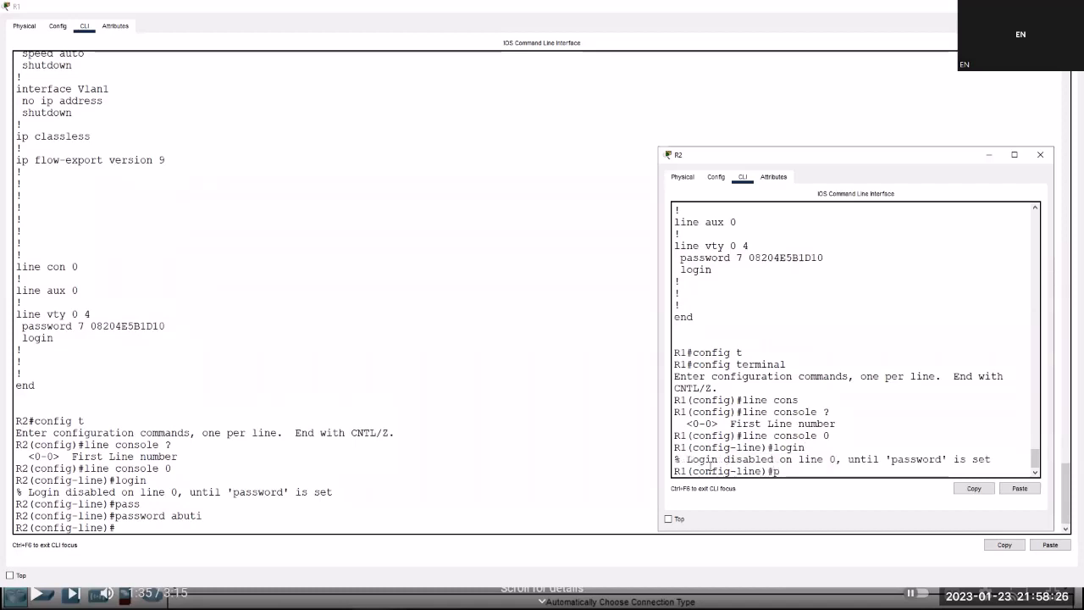
pyautogui.write('ass')
pyautogui.press('Tab')
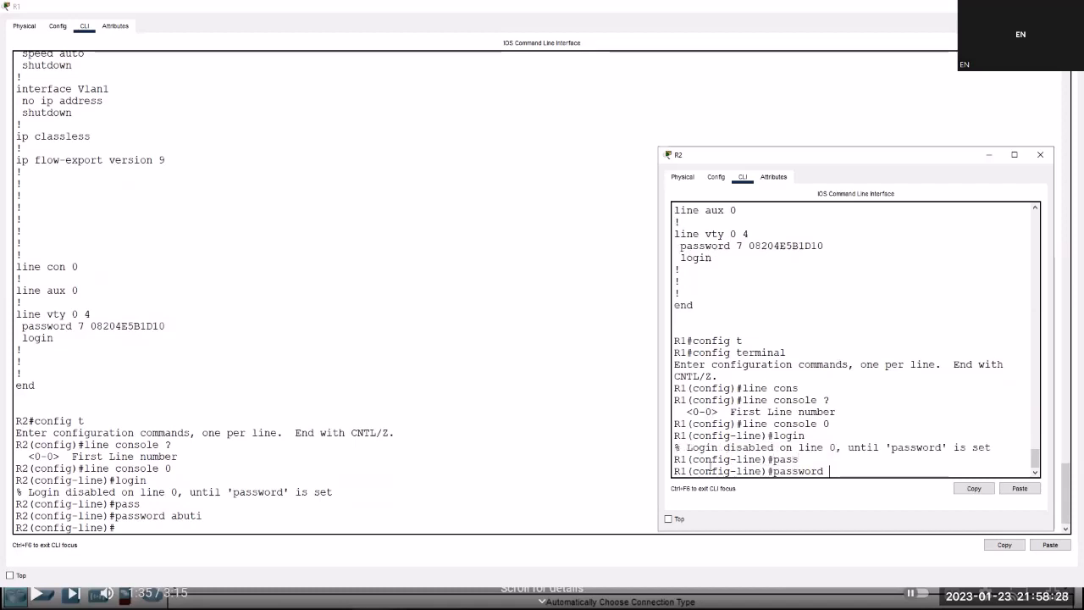
pyautogui.write('abuti')
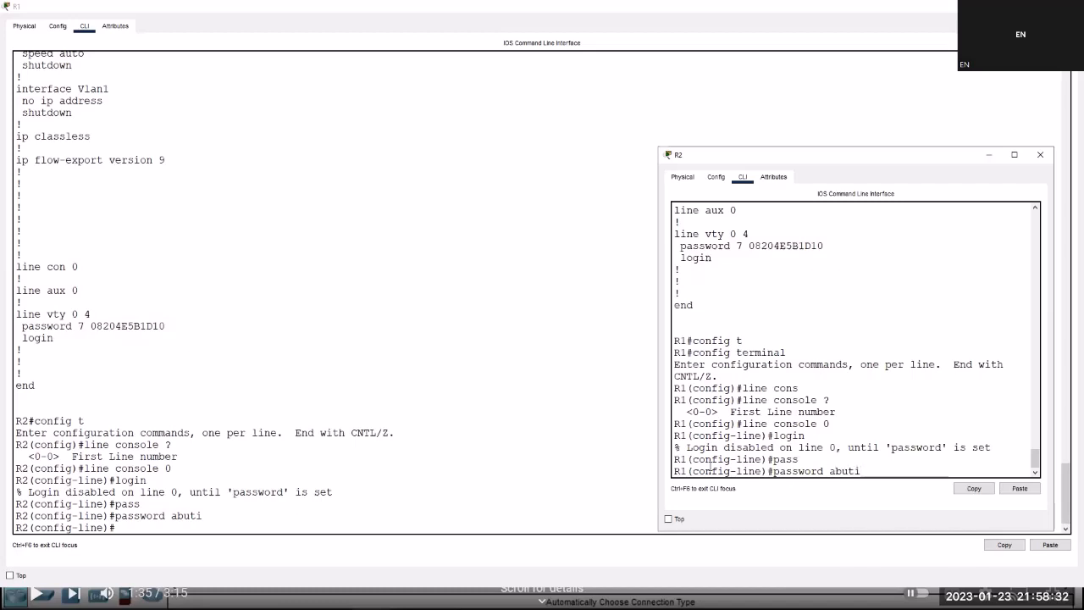
pyautogui.press('Return')
pyautogui.press('Return')
pyautogui.press('Return')
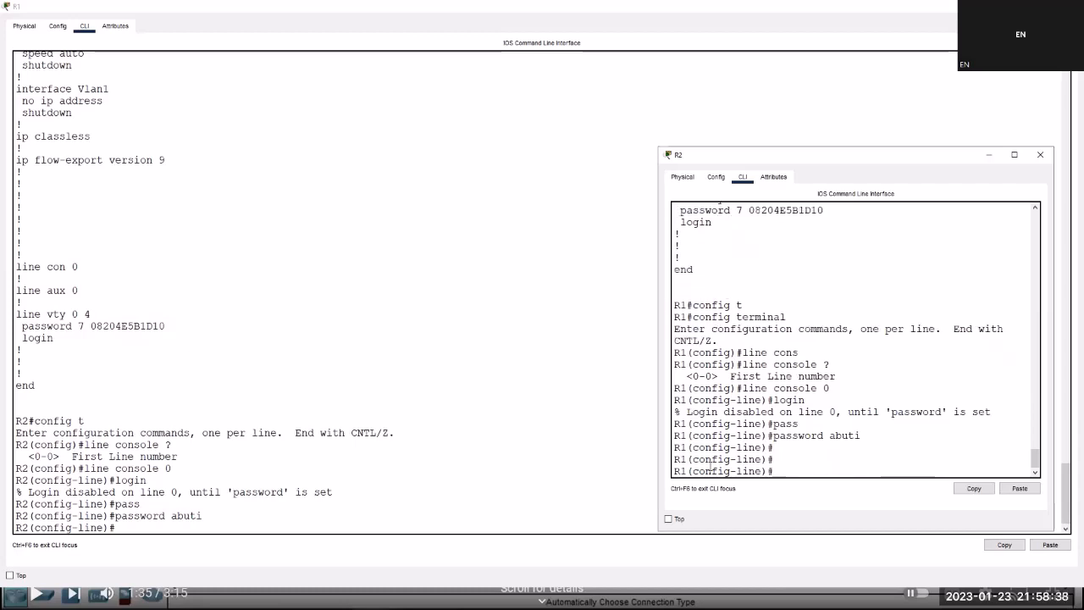
pyautogui.hotkey('ctrl', 'z')
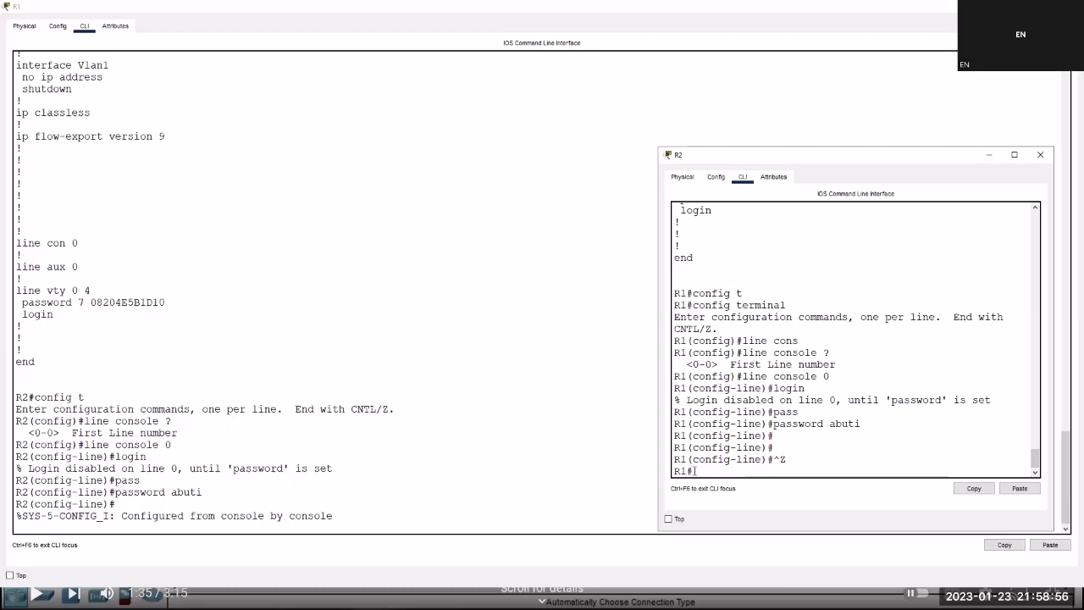
# Save R1's running configuration, including the console password, to startup-config.
pyautogui.moveTo(675, 471); pyautogui.dragTo(715, 474)
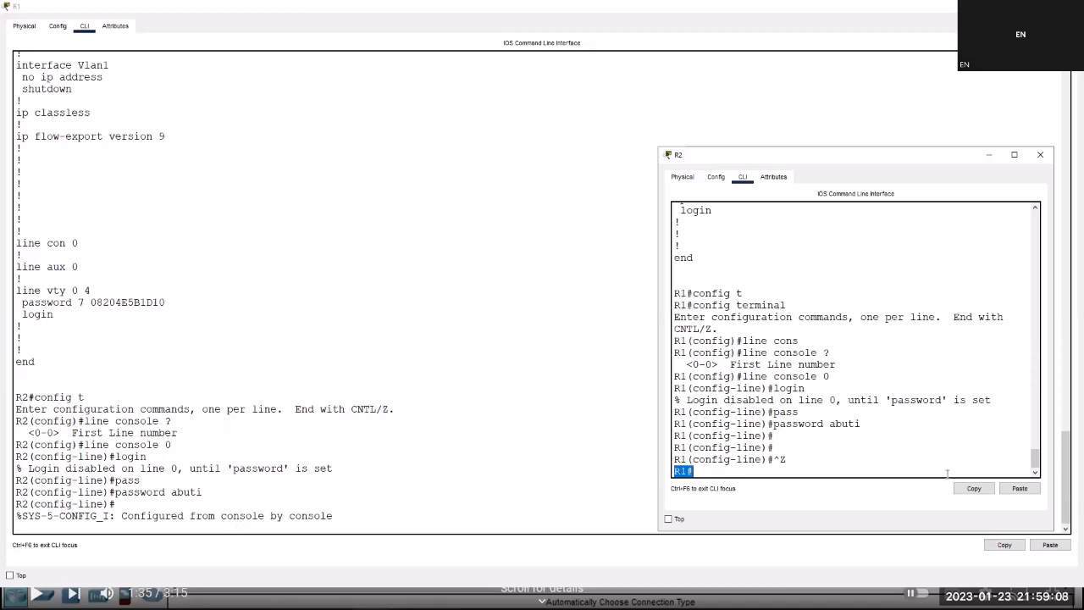
pyautogui.click(710, 469)
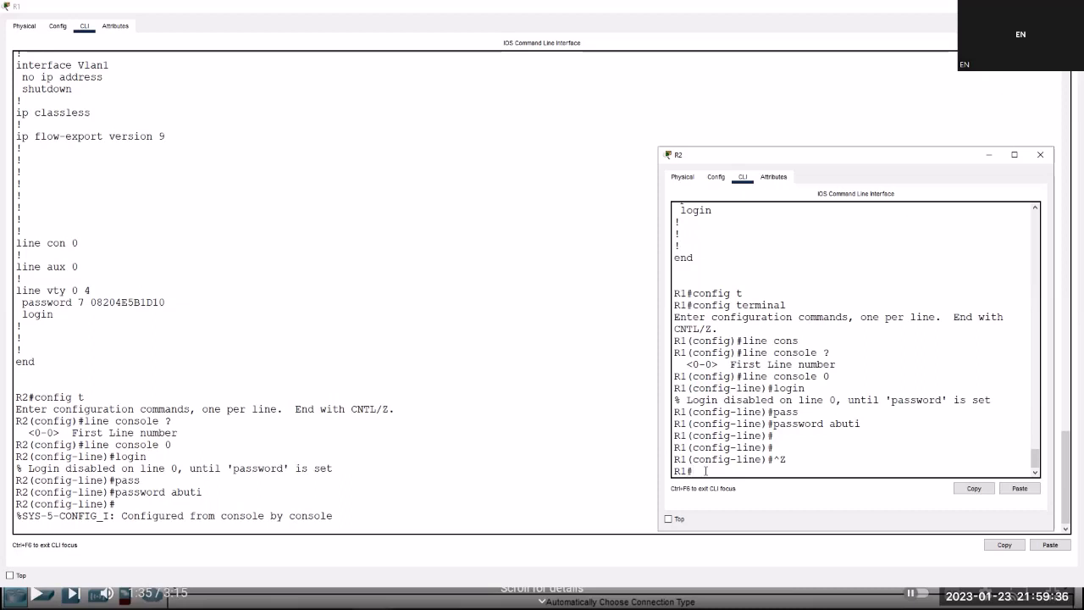
pyautogui.write('cop')
pyautogui.press('Tab')
pyautogui.write('run')
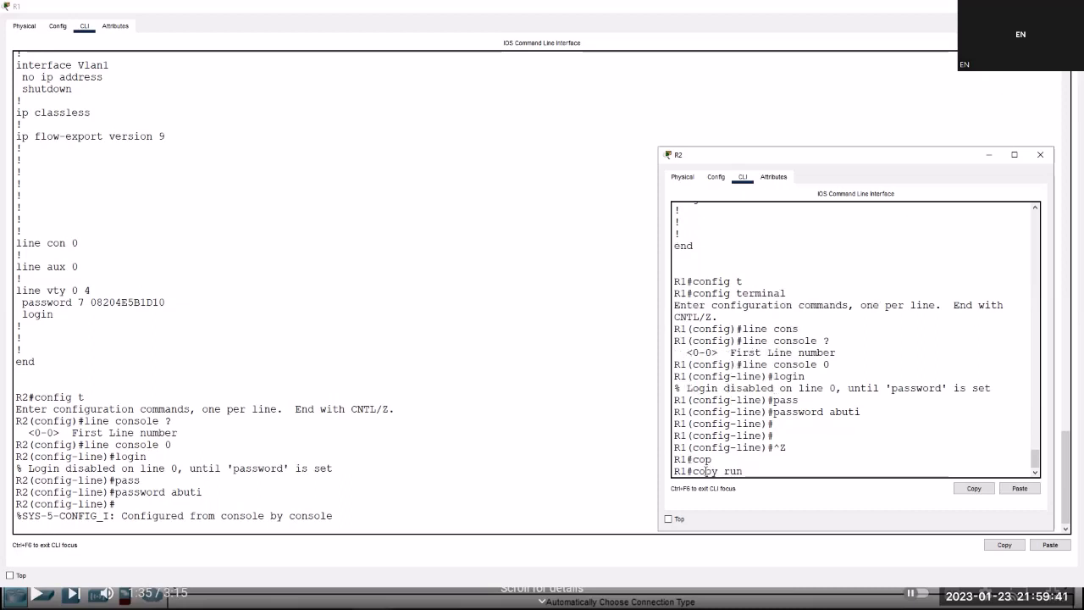
pyautogui.press('Tab')
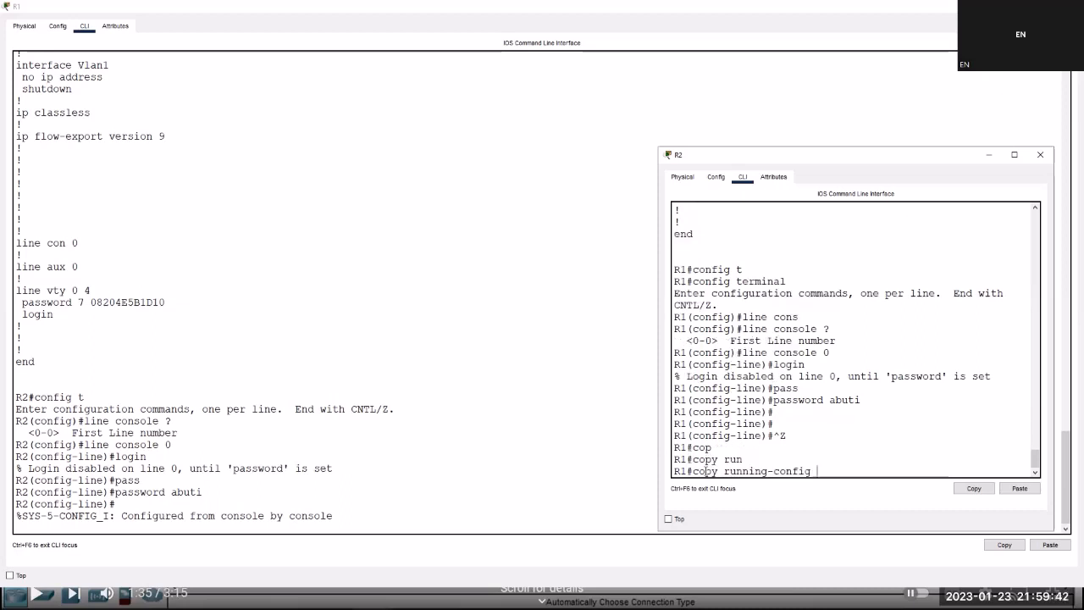
pyautogui.write('start')
pyautogui.press('Tab')
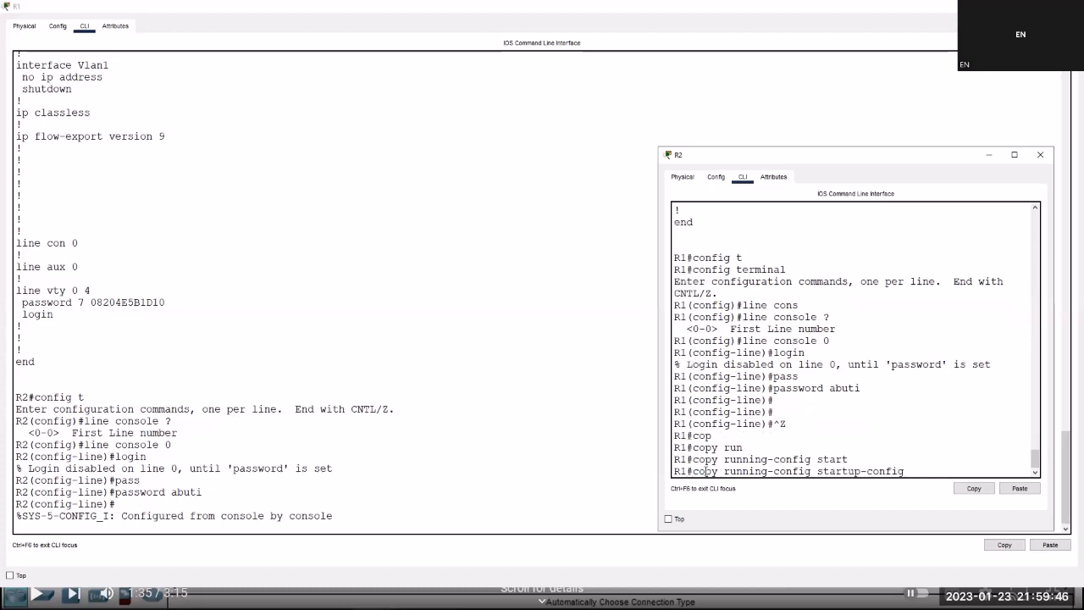
pyautogui.press('Return')
pyautogui.press('Return')
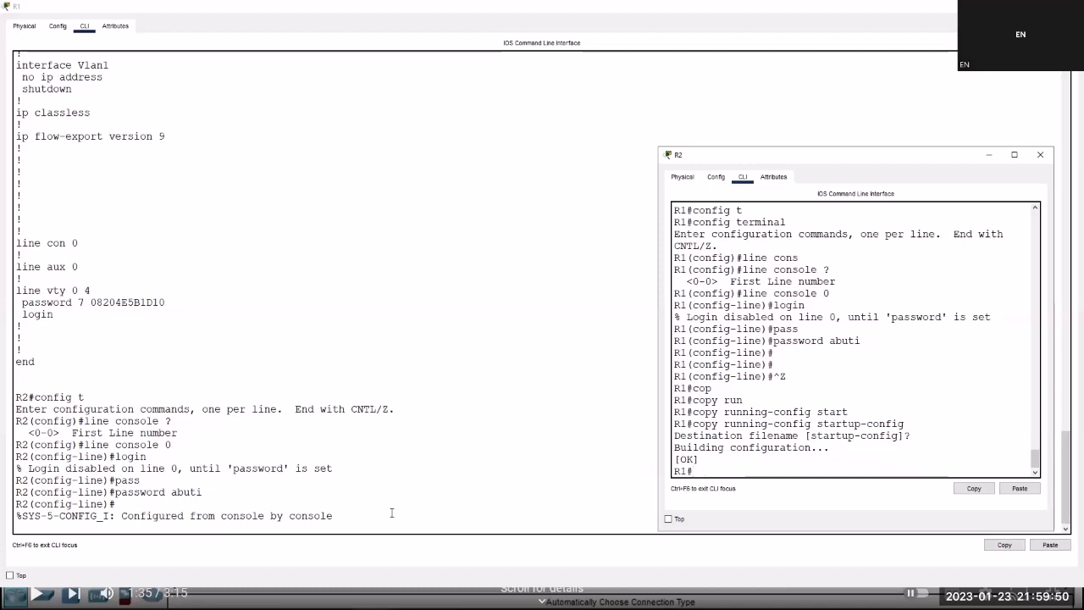
pyautogui.click(359, 519)
# Save R2's running-config to startup-config and exit the telnet session back to R1.
pyautogui.press('Return')
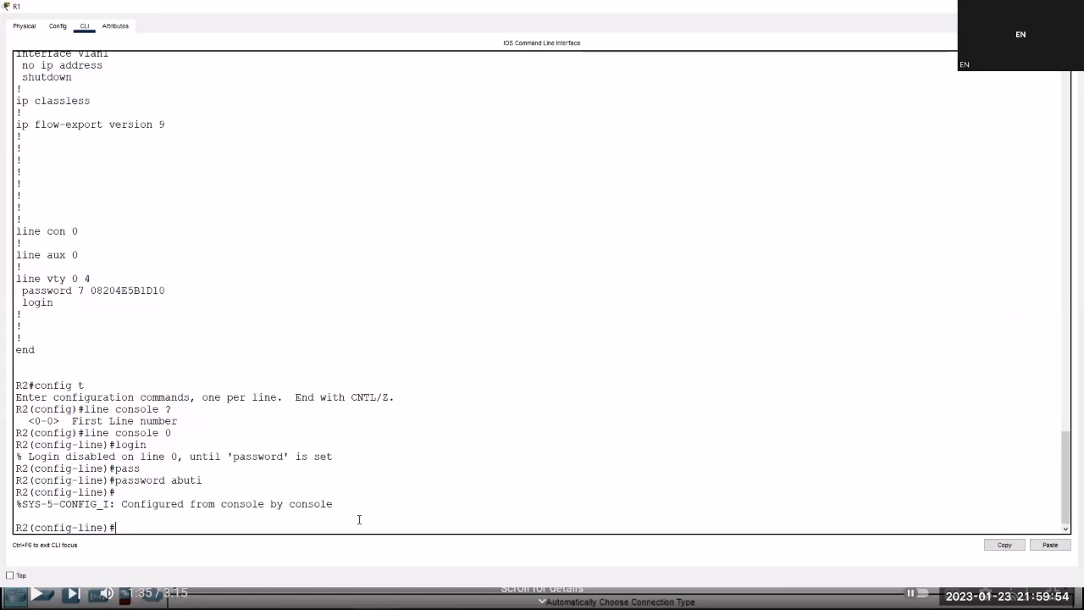
pyautogui.hotkey('ctrl', 'z')
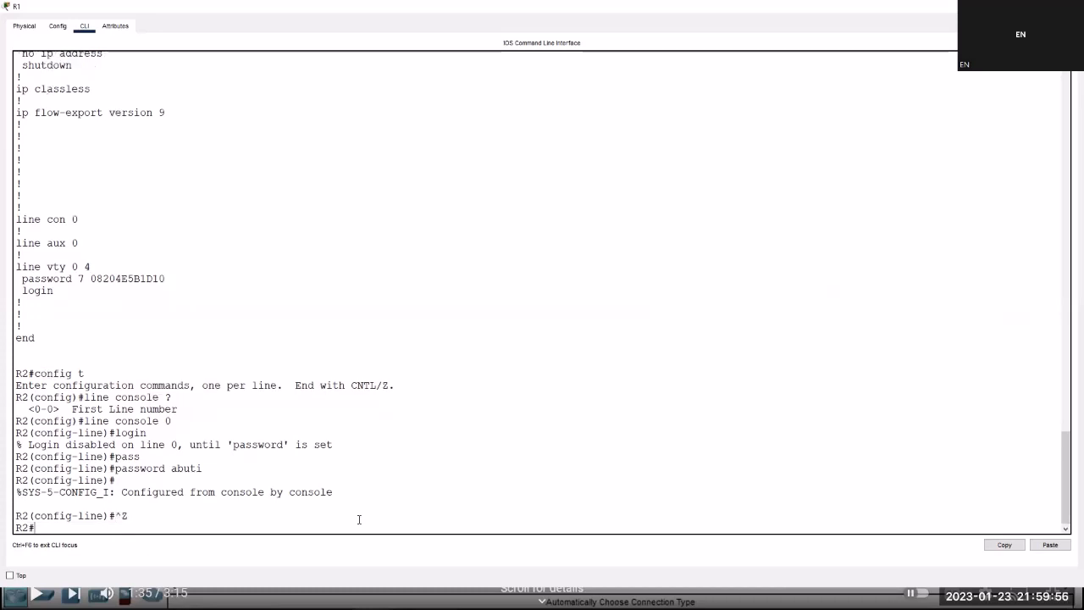
pyautogui.write('cop')
pyautogui.press('Tab')
pyautogui.write('run')
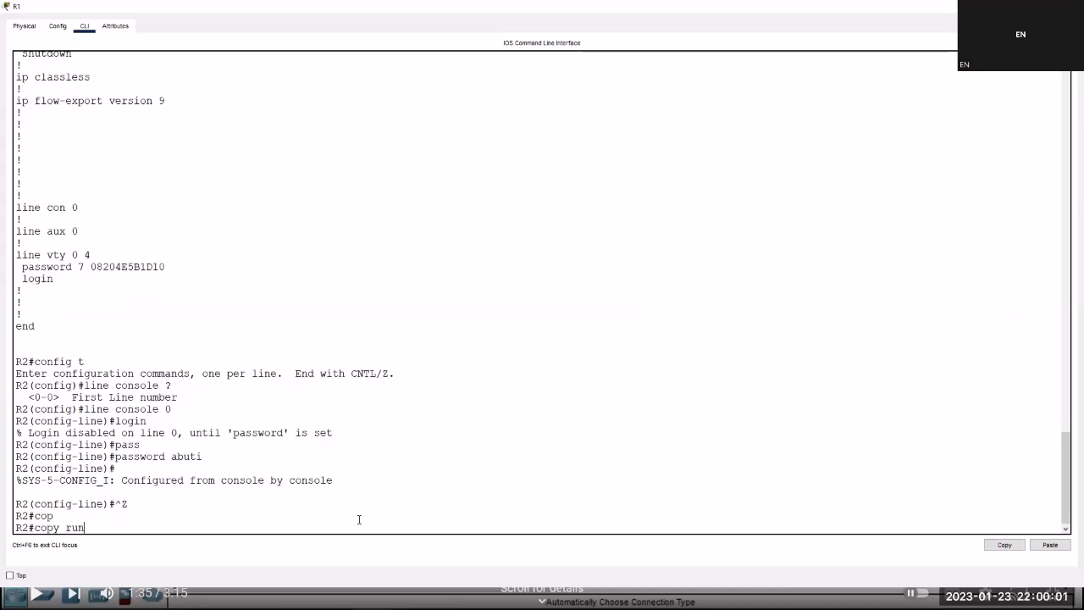
pyautogui.press('Tab')
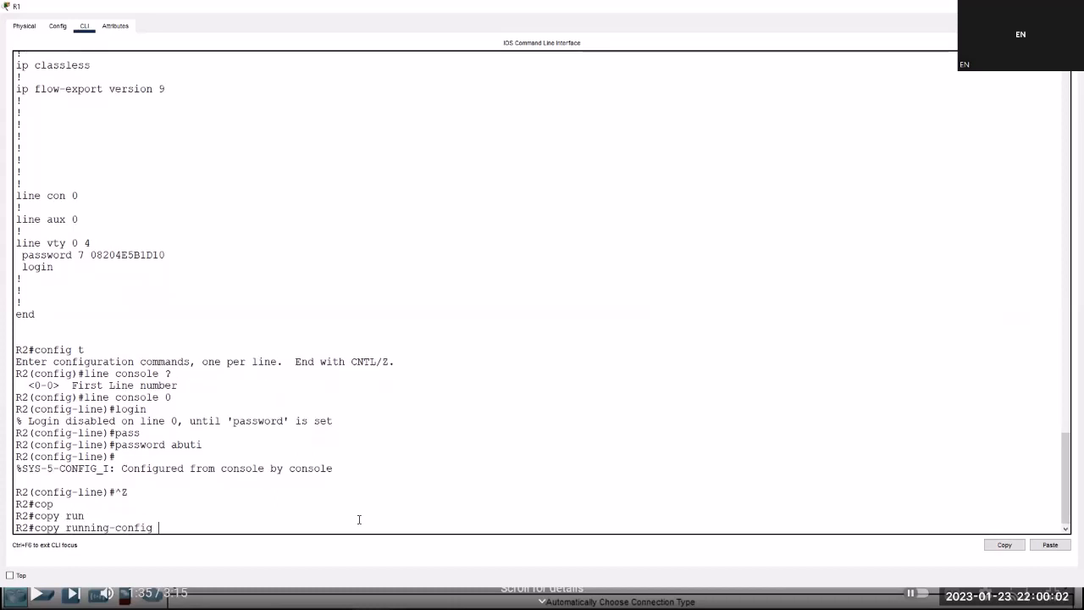
pyautogui.write('start')
pyautogui.press('Tab')
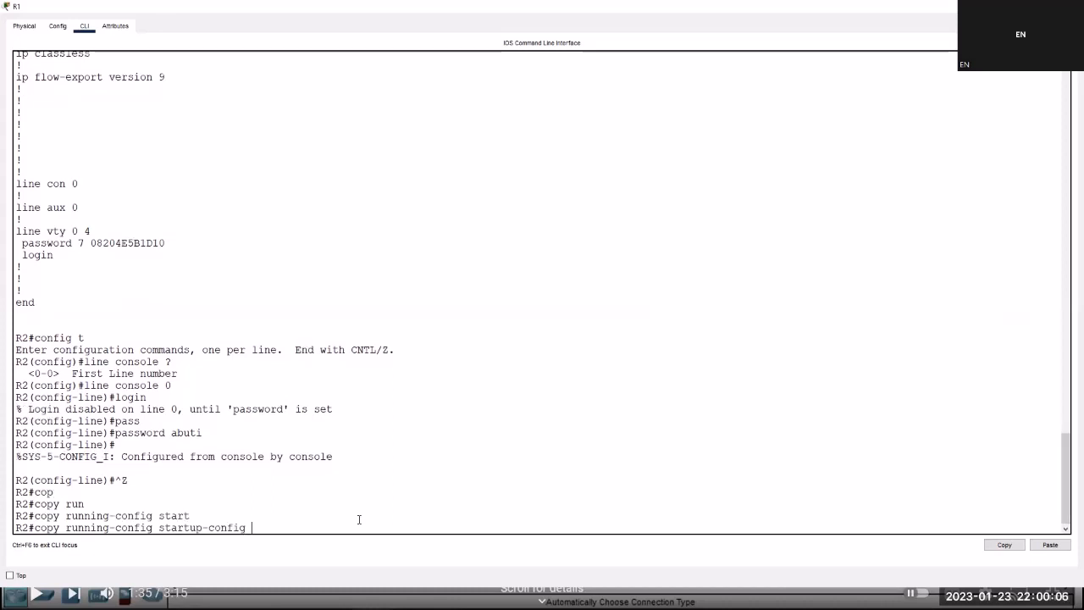
pyautogui.press('Return')
pyautogui.press('Return')
pyautogui.press('Return')
pyautogui.press('Return')
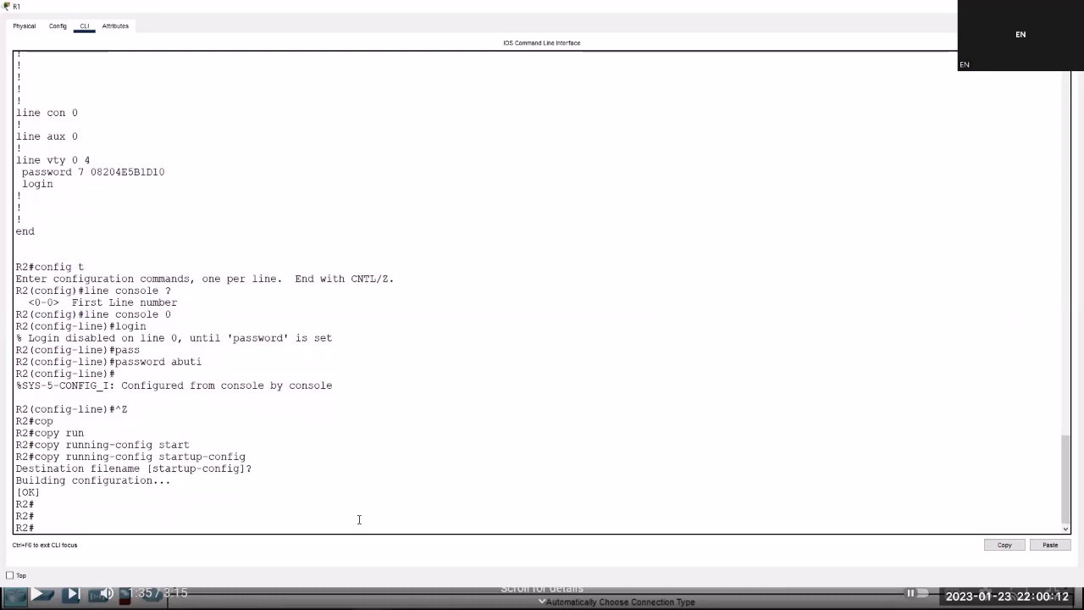
pyautogui.write('exit')
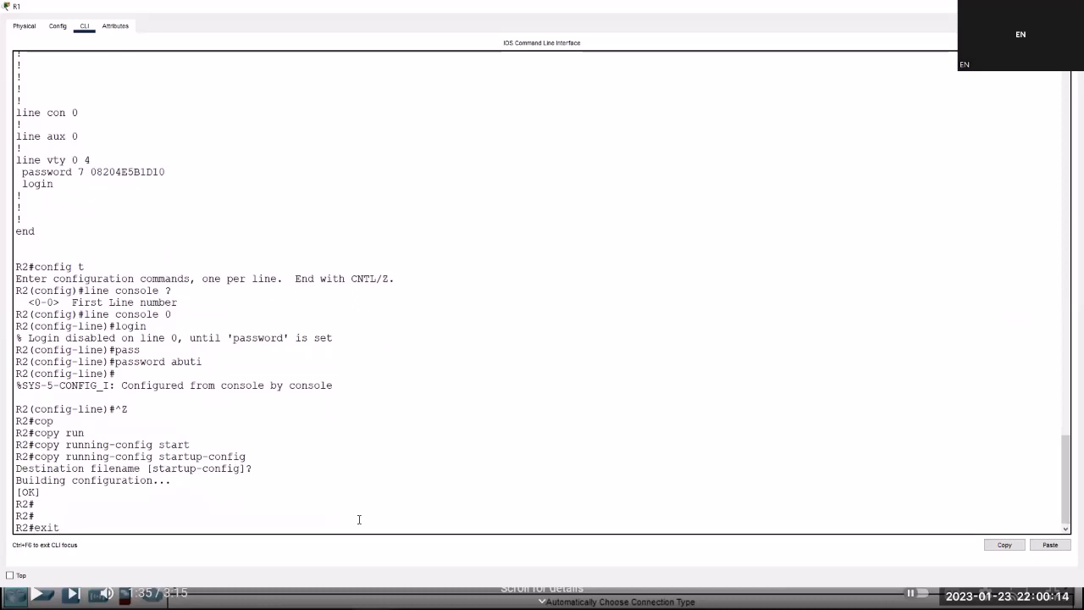
pyautogui.press('Return')
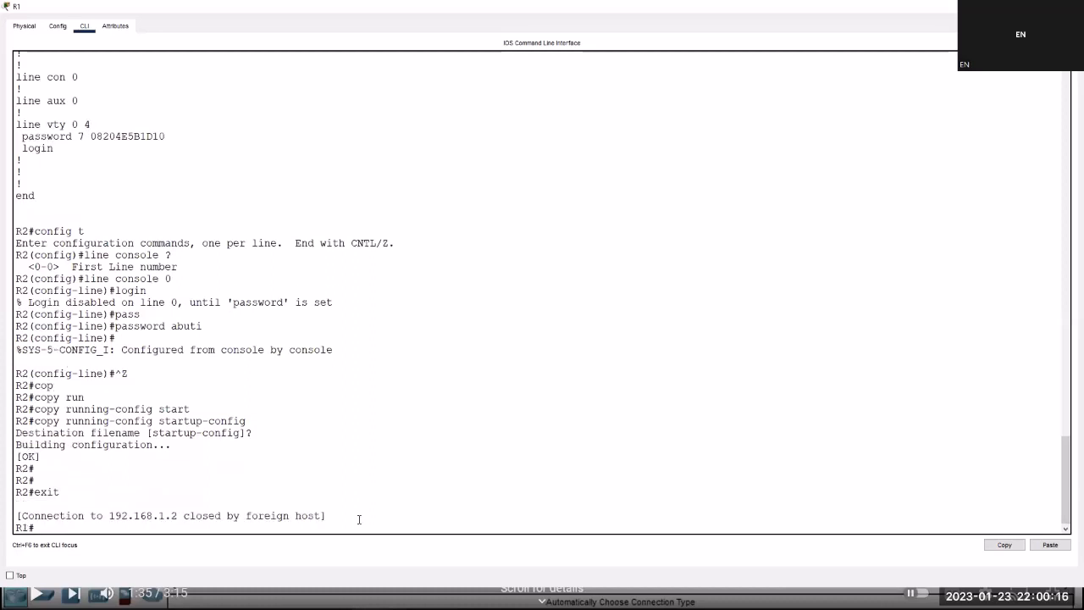
# Log out of R1's console session so the 'R1 con0 is now available' message appears.
pyautogui.write('exit')
pyautogui.press('Return')
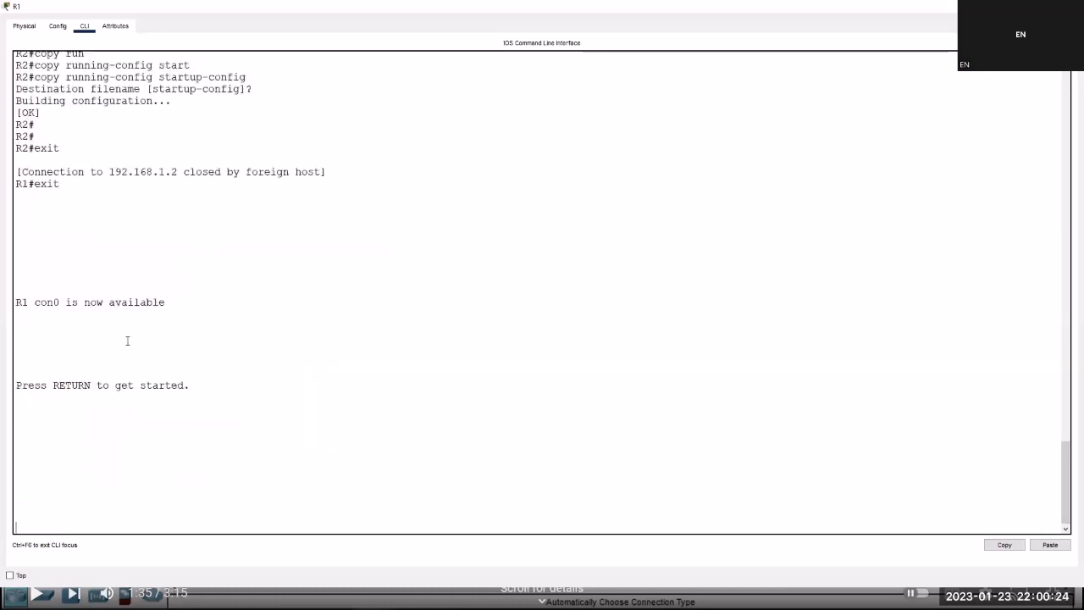
pyautogui.doubleClick(22, 305)
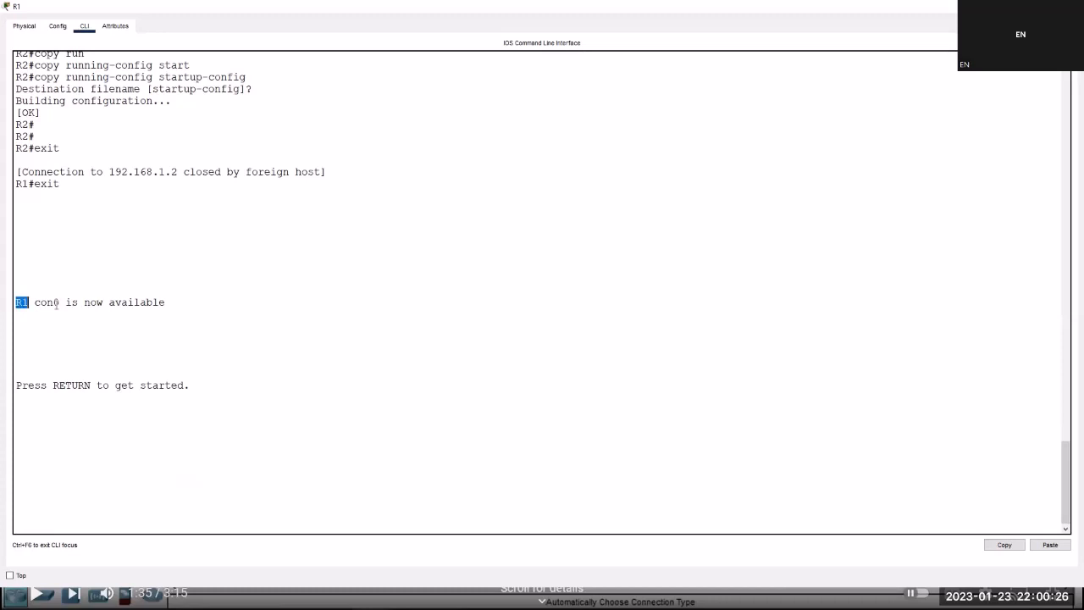
pyautogui.doubleClick(46, 303)
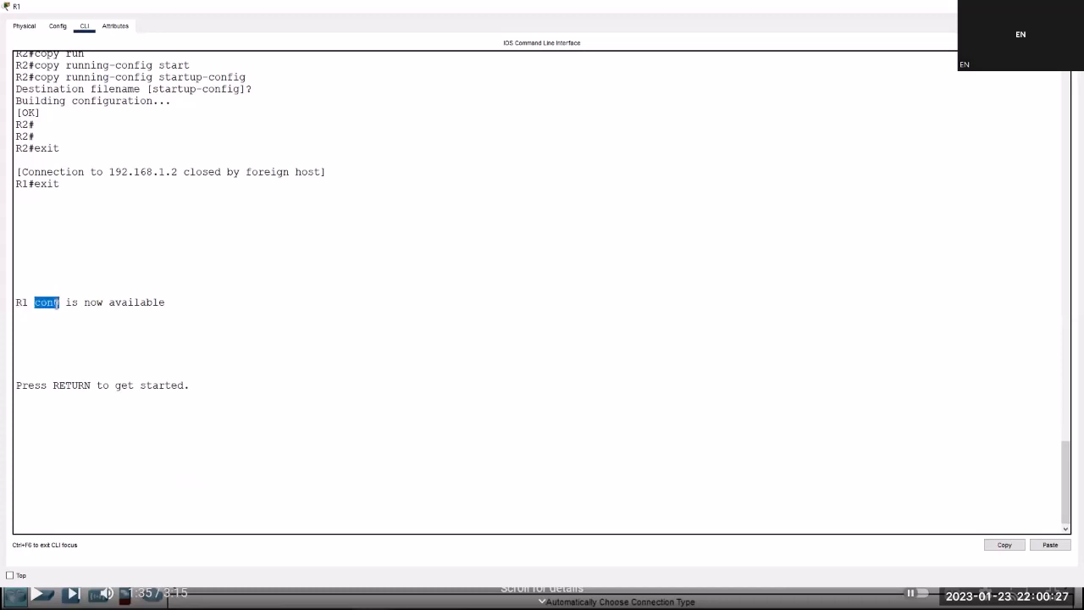
pyautogui.tripleClick(160, 301)
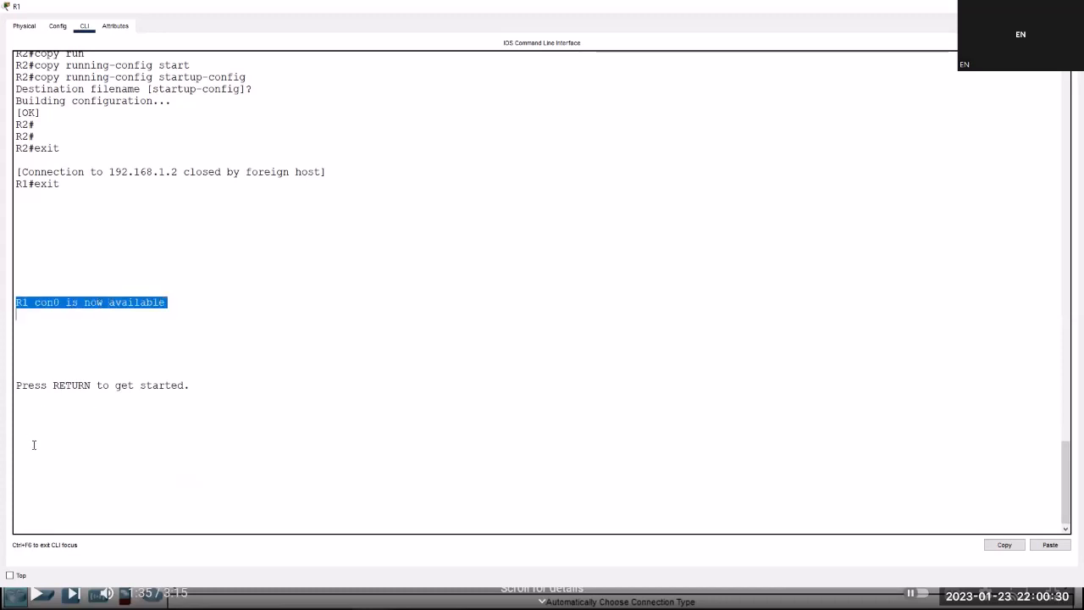
pyautogui.click(101, 472)
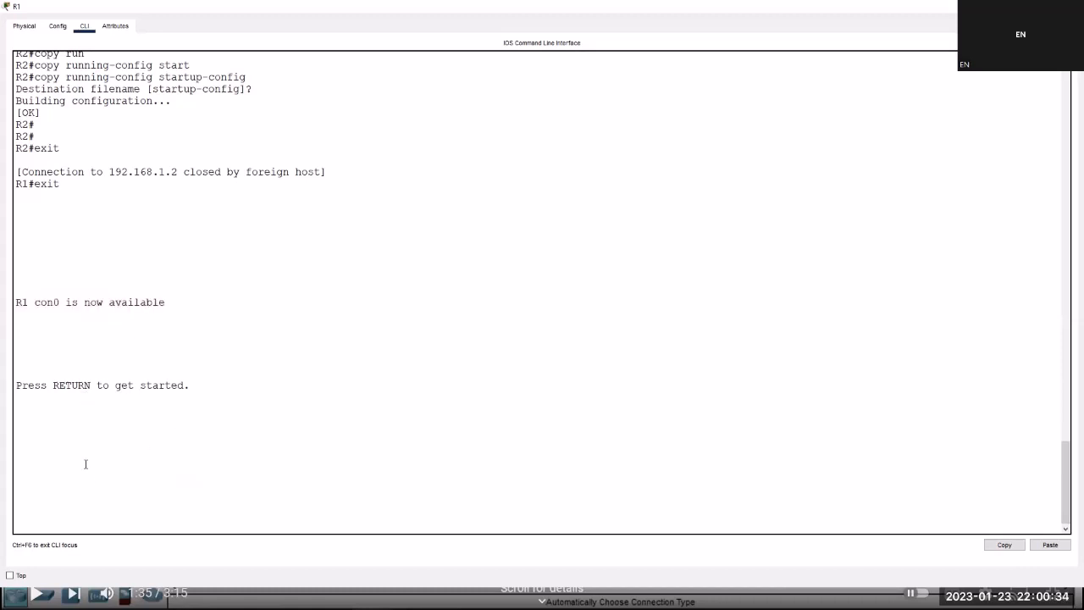
# Log back into R1's console with the console password and reach R1# with enable.
pyautogui.press('Return')
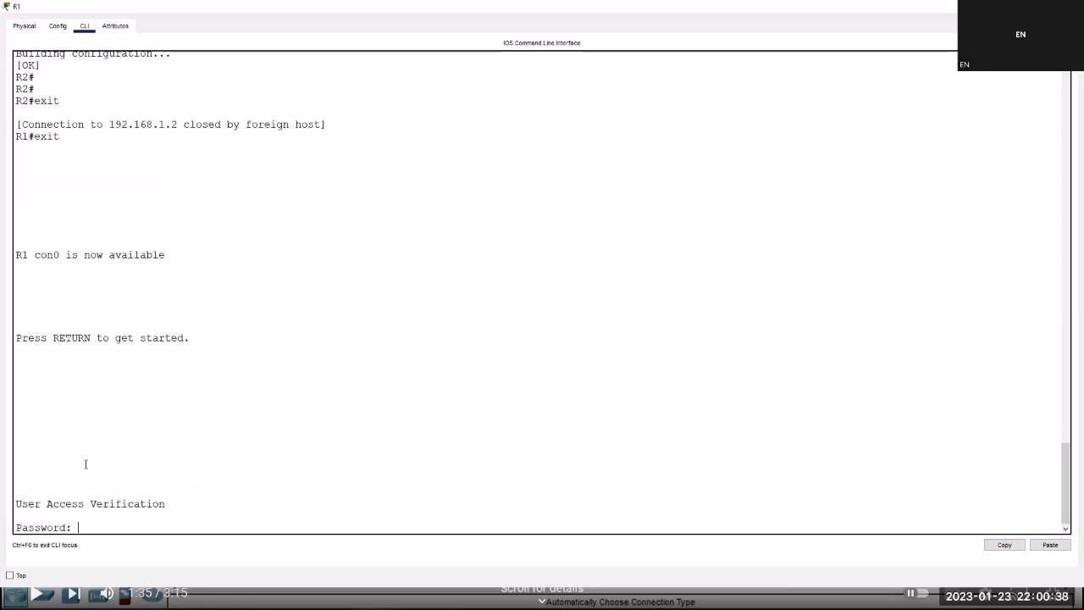
pyautogui.press('Return')
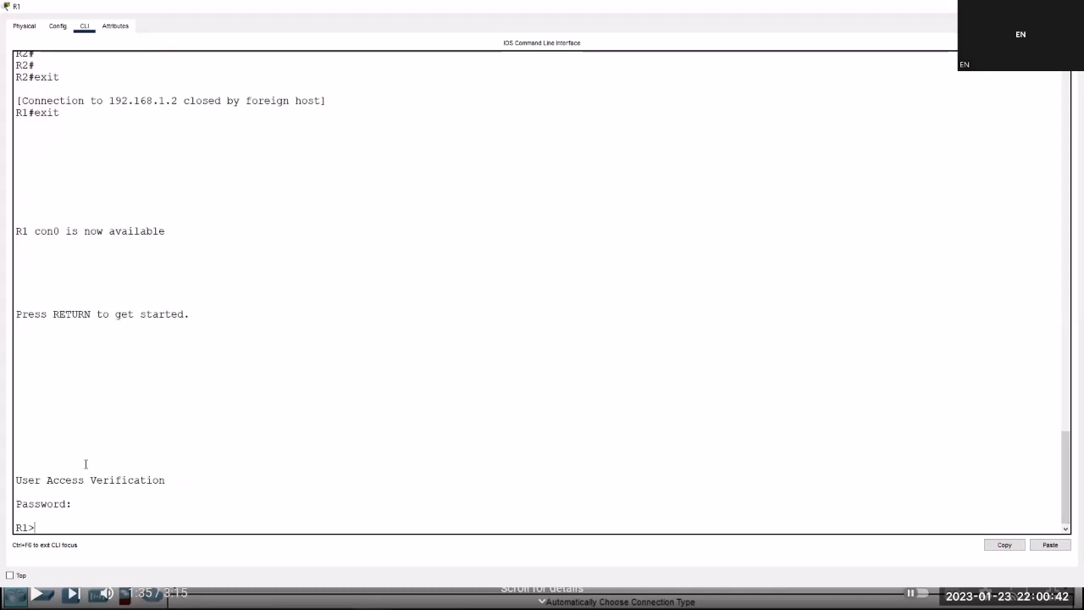
pyautogui.write('ena')
pyautogui.press('Tab')
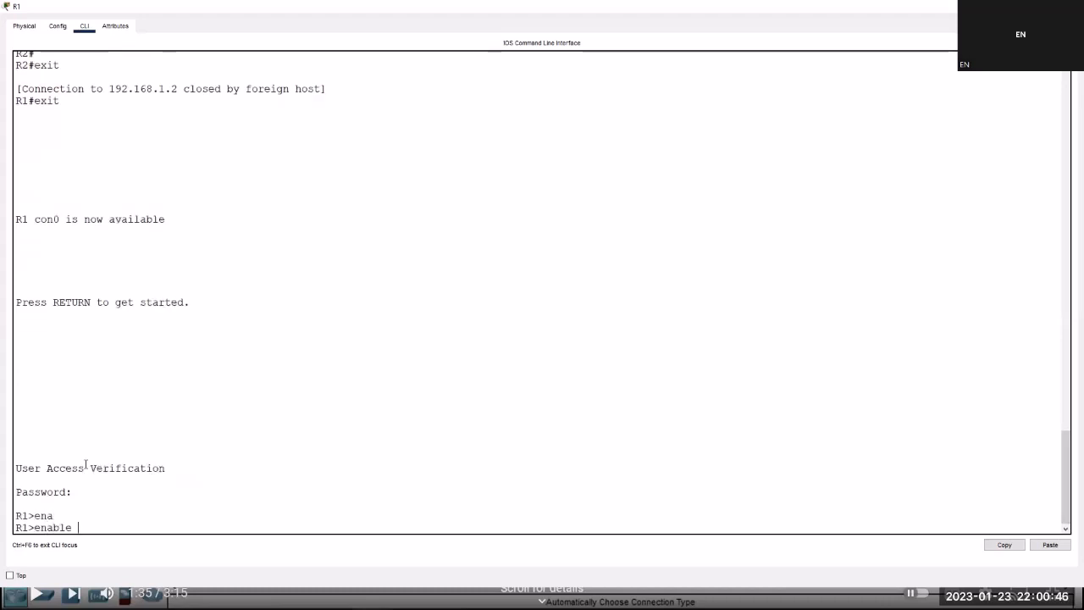
pyautogui.press('Return')
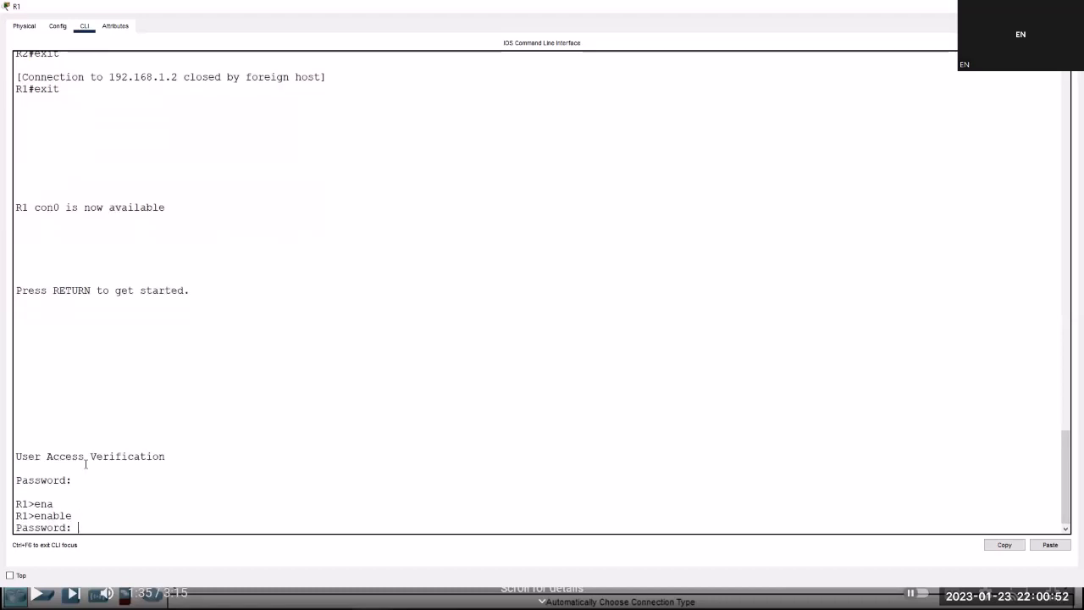
pyautogui.press('Return')
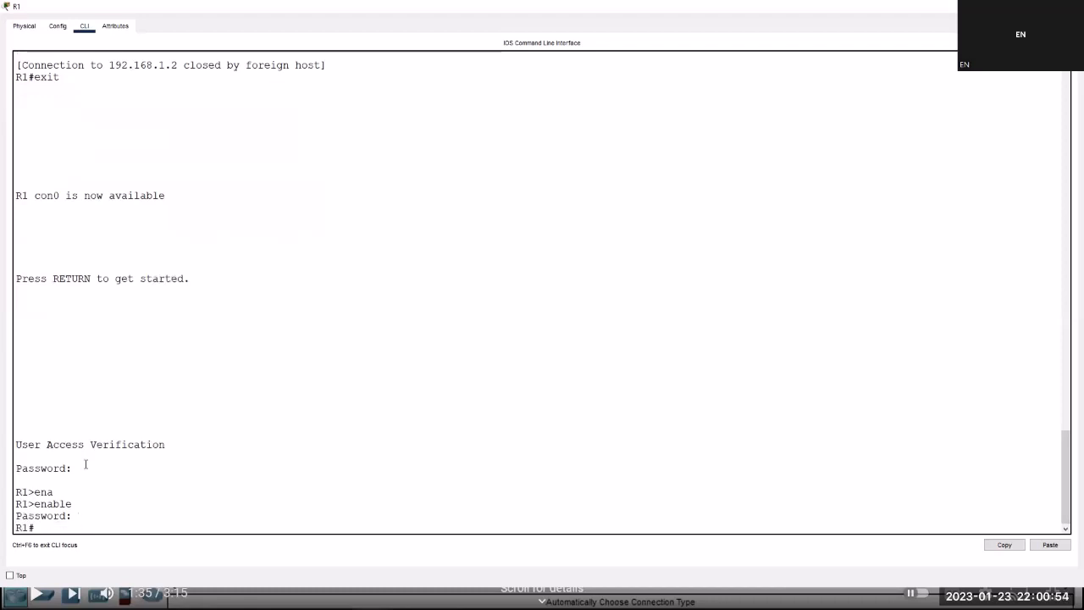
pyautogui.press('Return')
pyautogui.press('Return')
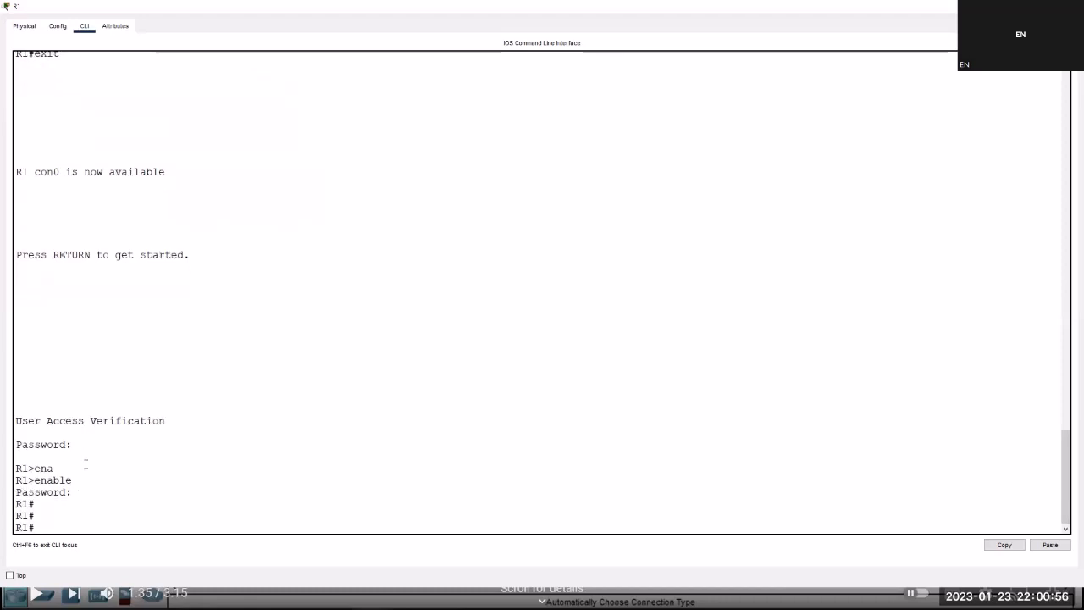